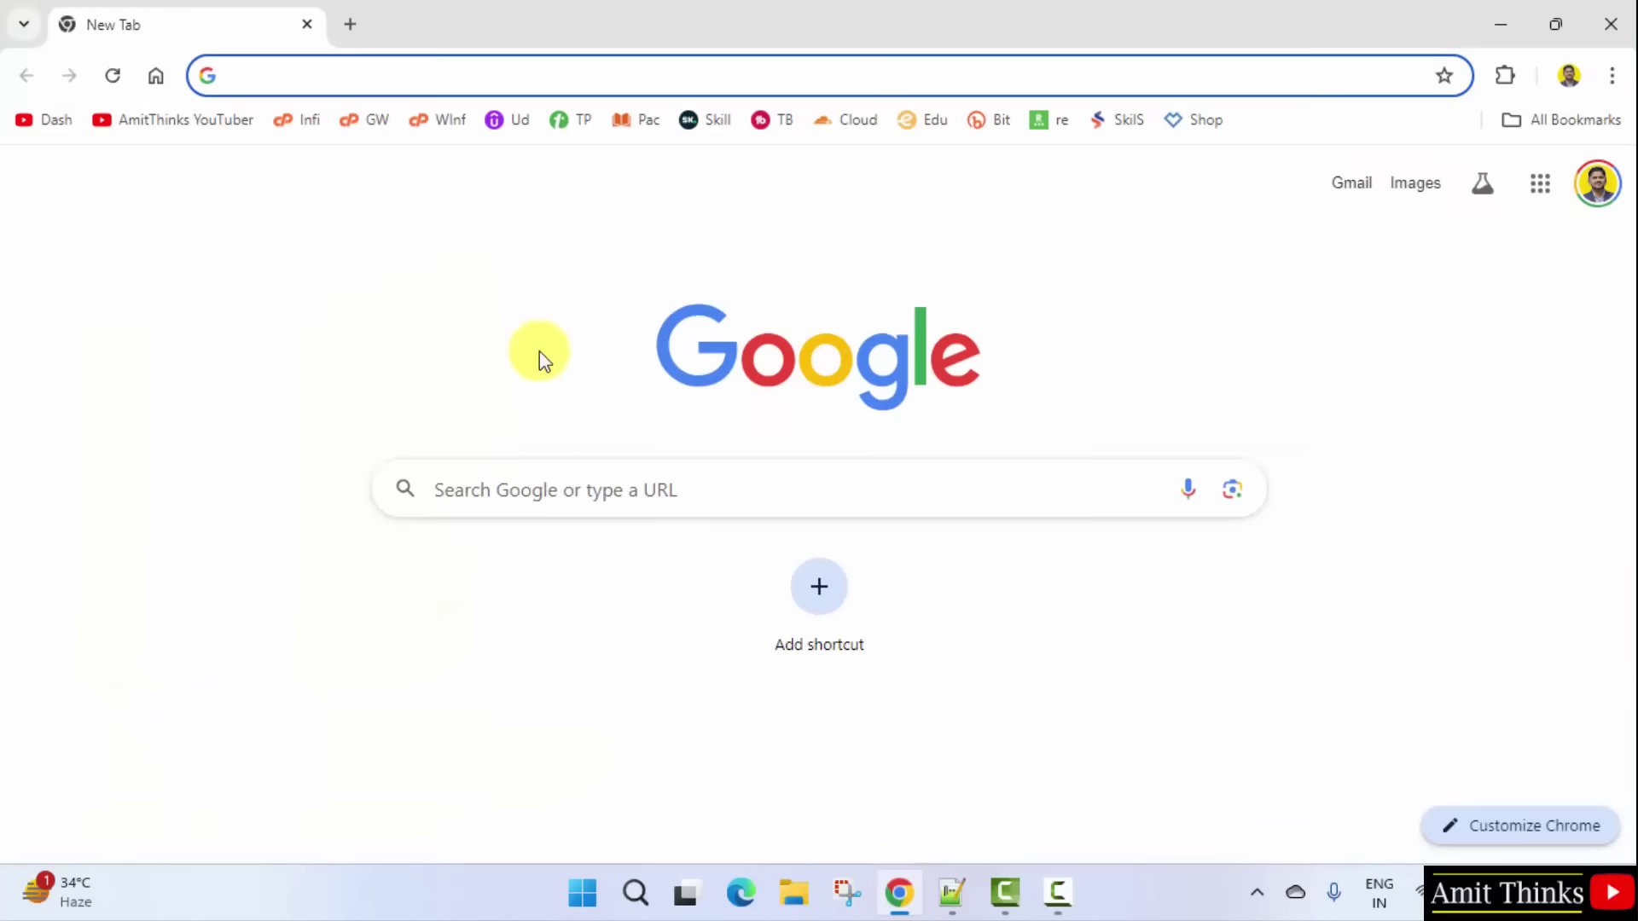
# Step: Search Google for 'mysql' and show the results
pyautogui.click(538, 483)
pyautogui.write('mysq')
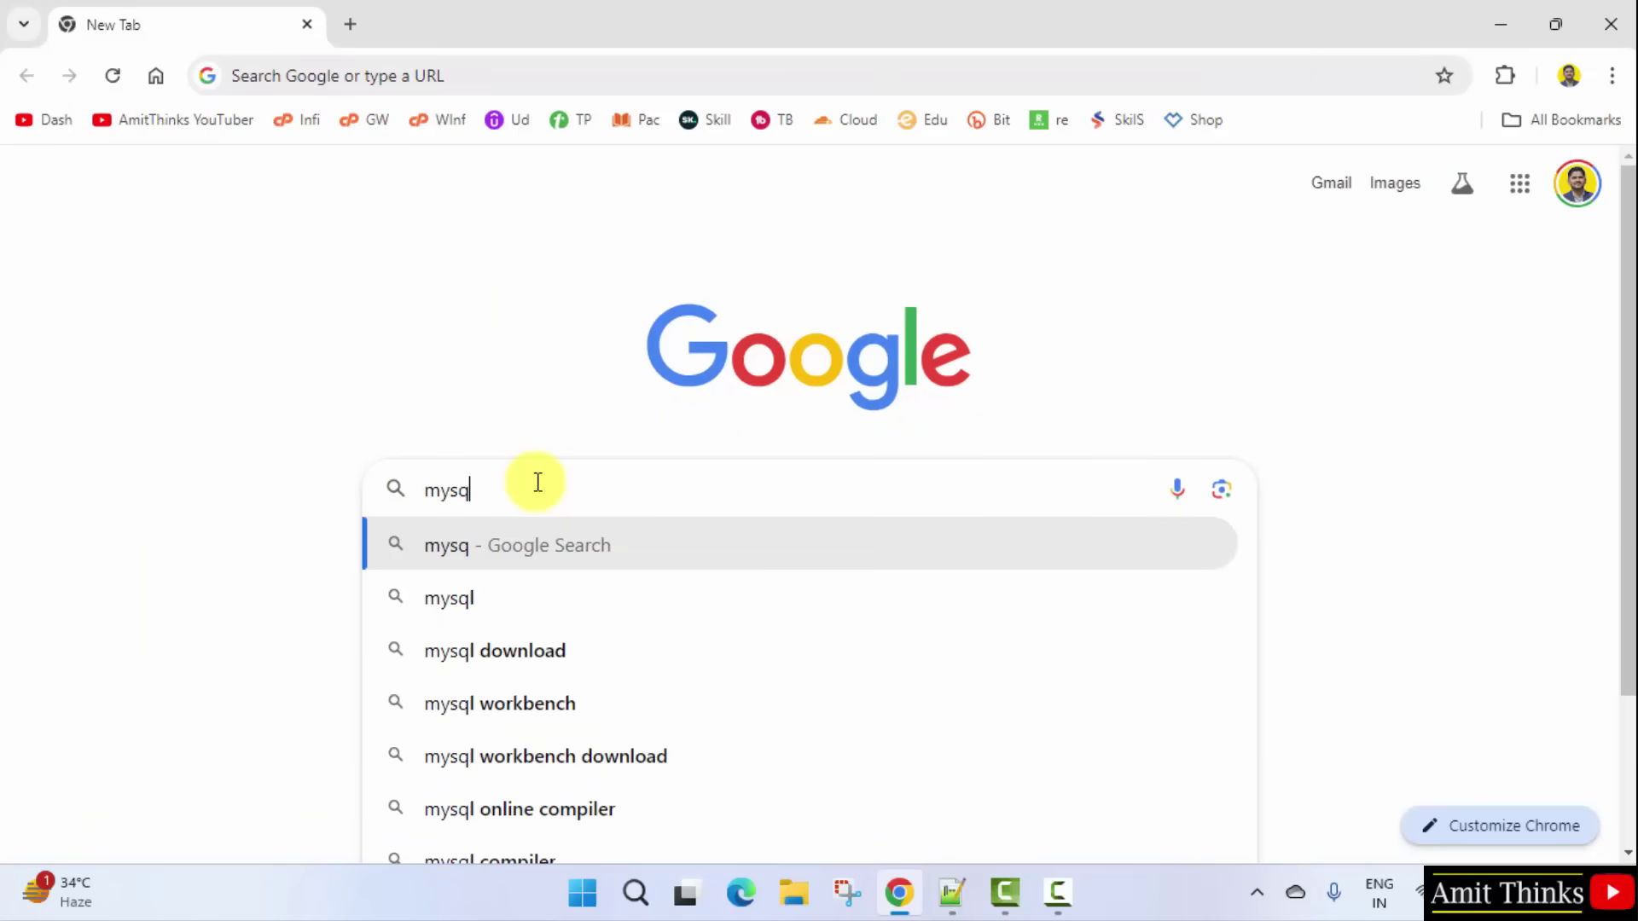
pyautogui.write('l')
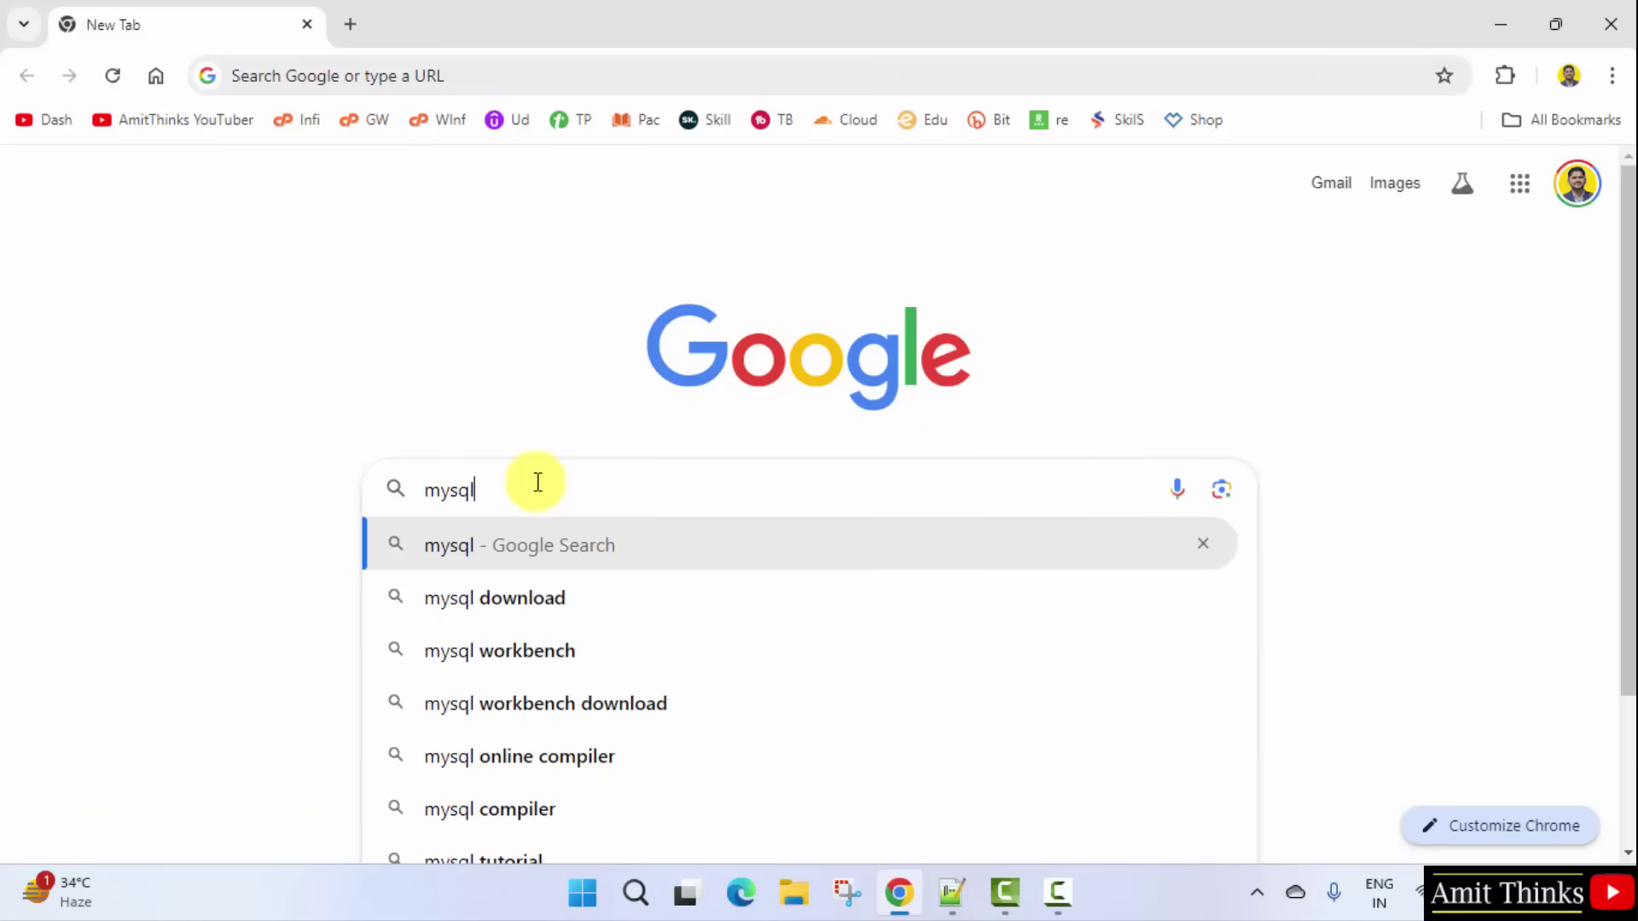
pyautogui.press('Return')
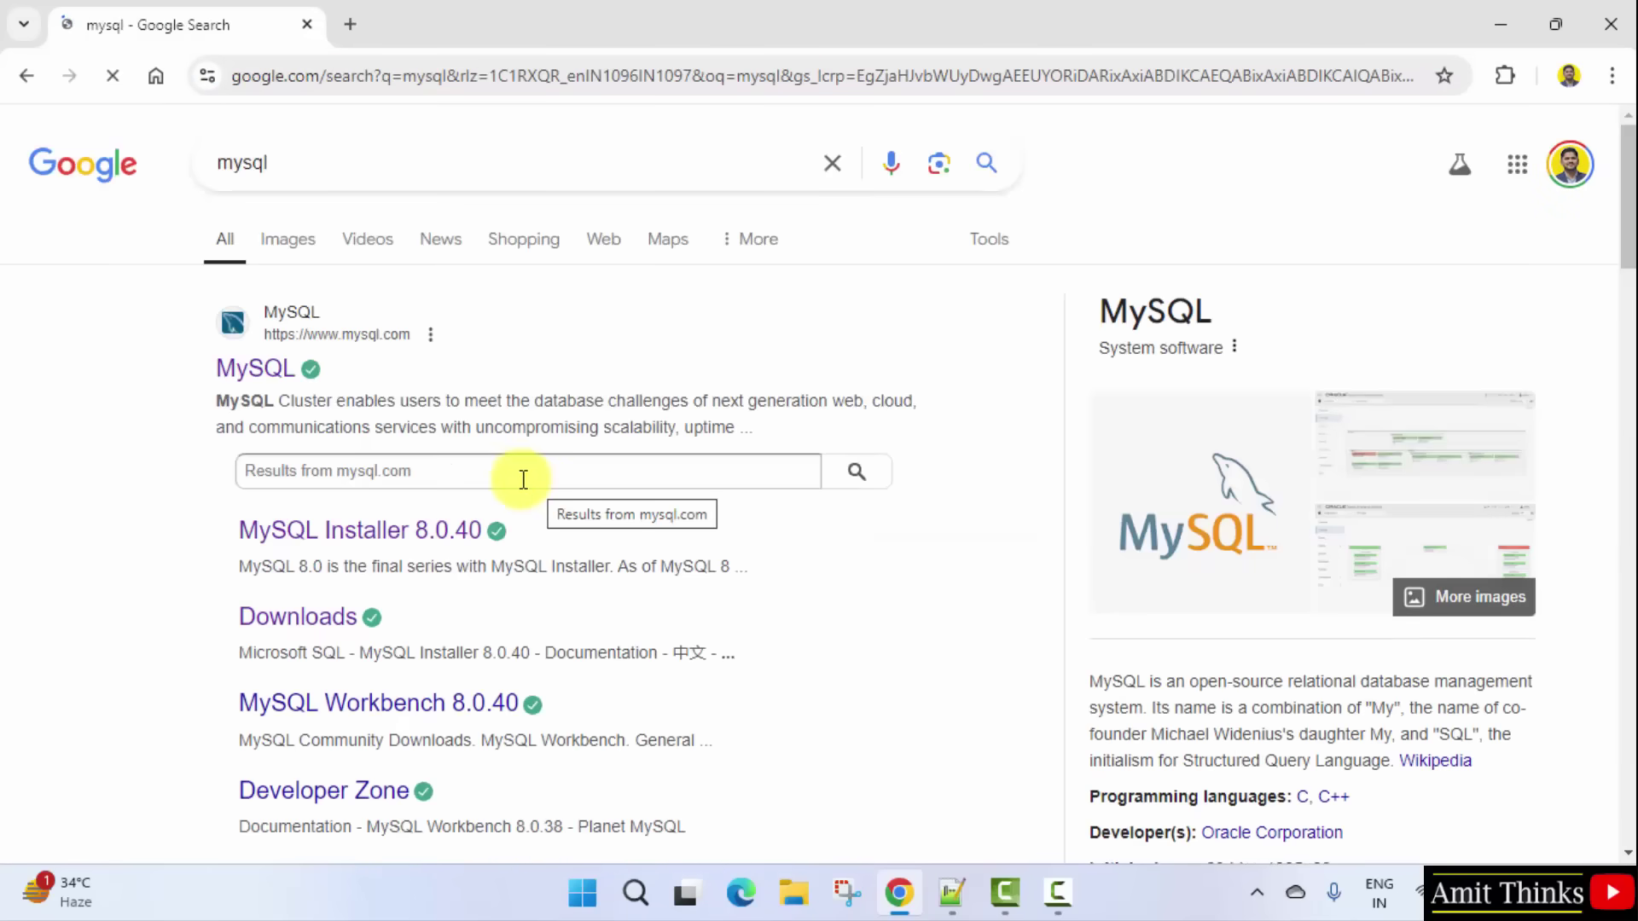
# Step: Go from the MySQL homepage through Downloads and Community (GPL) Downloads to MySQL Installer for Windows
pyautogui.click(274, 369)
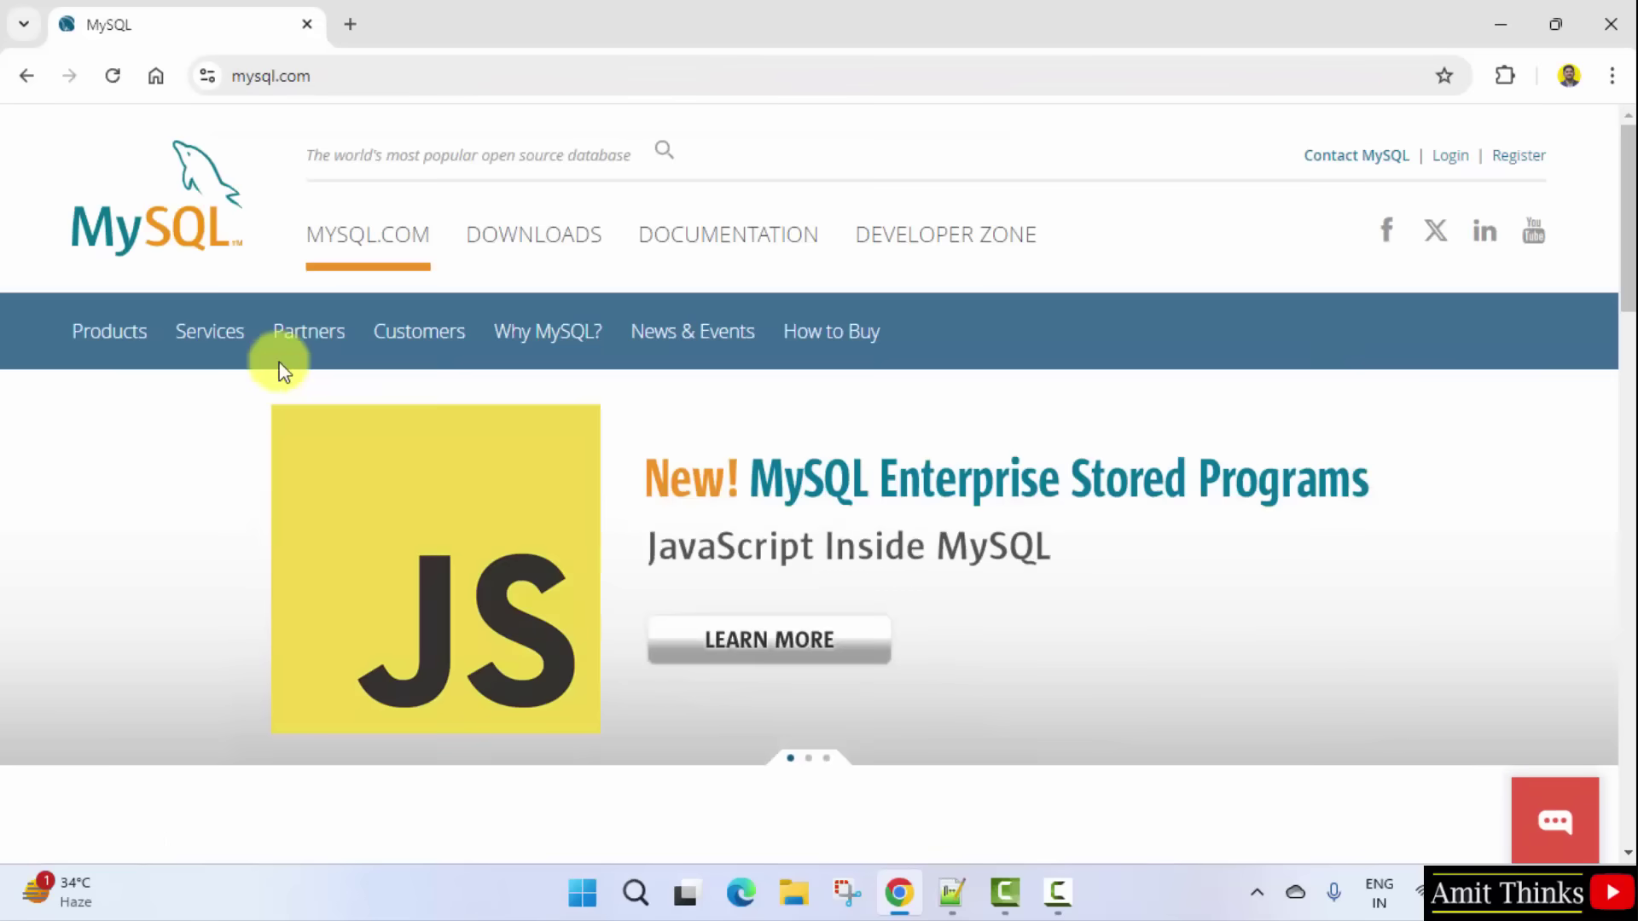
pyautogui.click(545, 240)
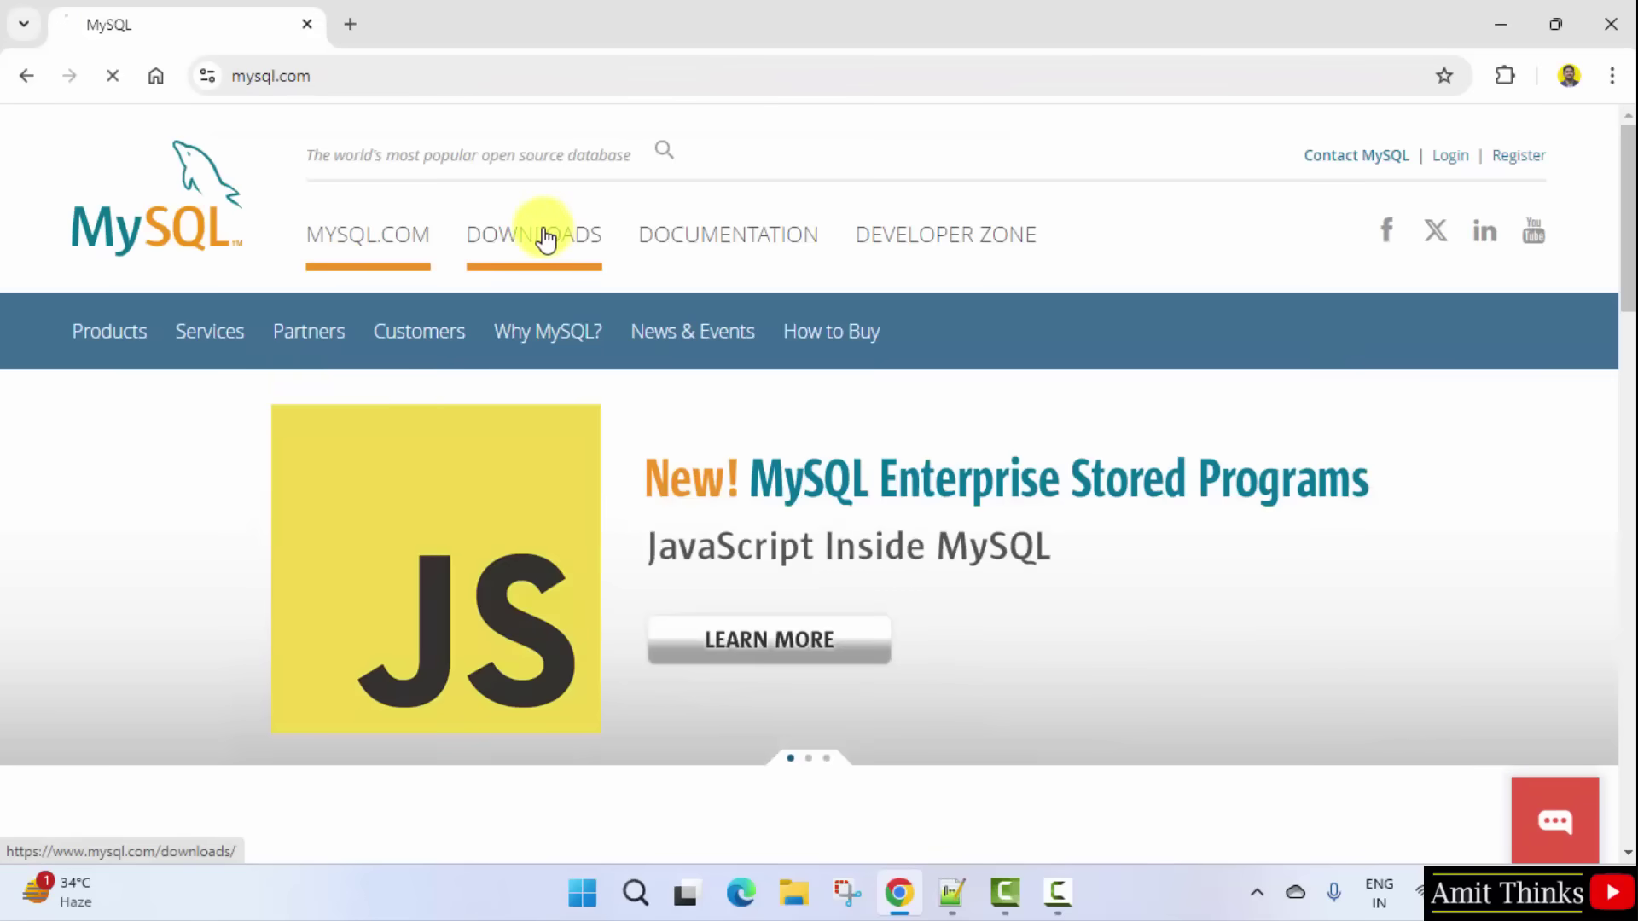
pyautogui.scroll(-4, 669, 397)
pyautogui.scroll(-7, 668, 398)
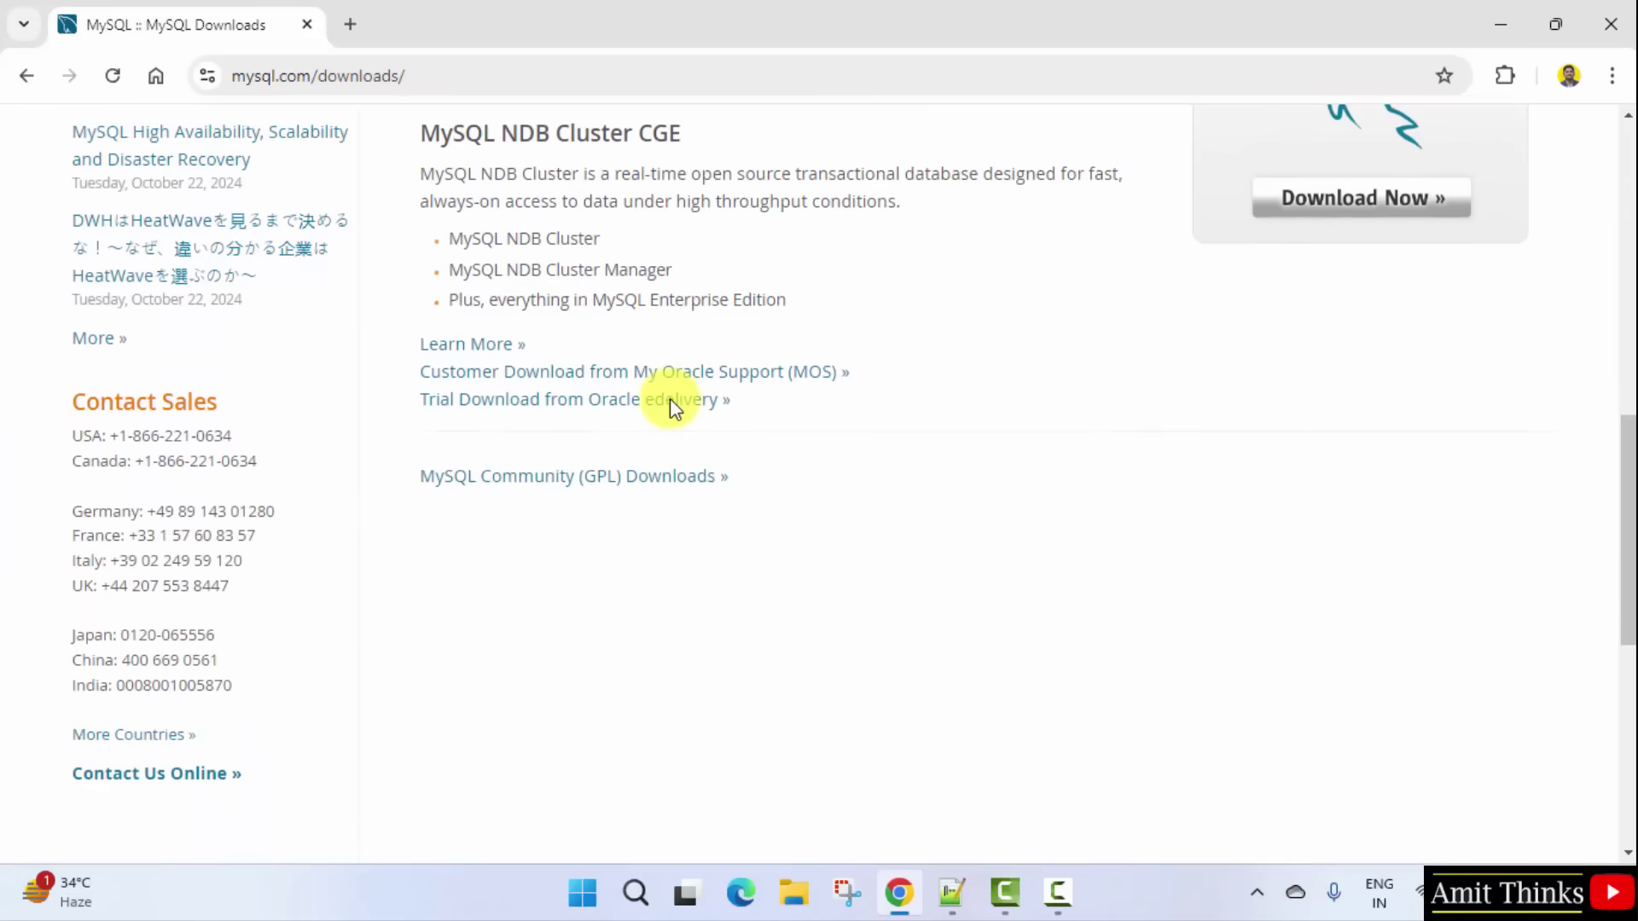
pyautogui.click(650, 484)
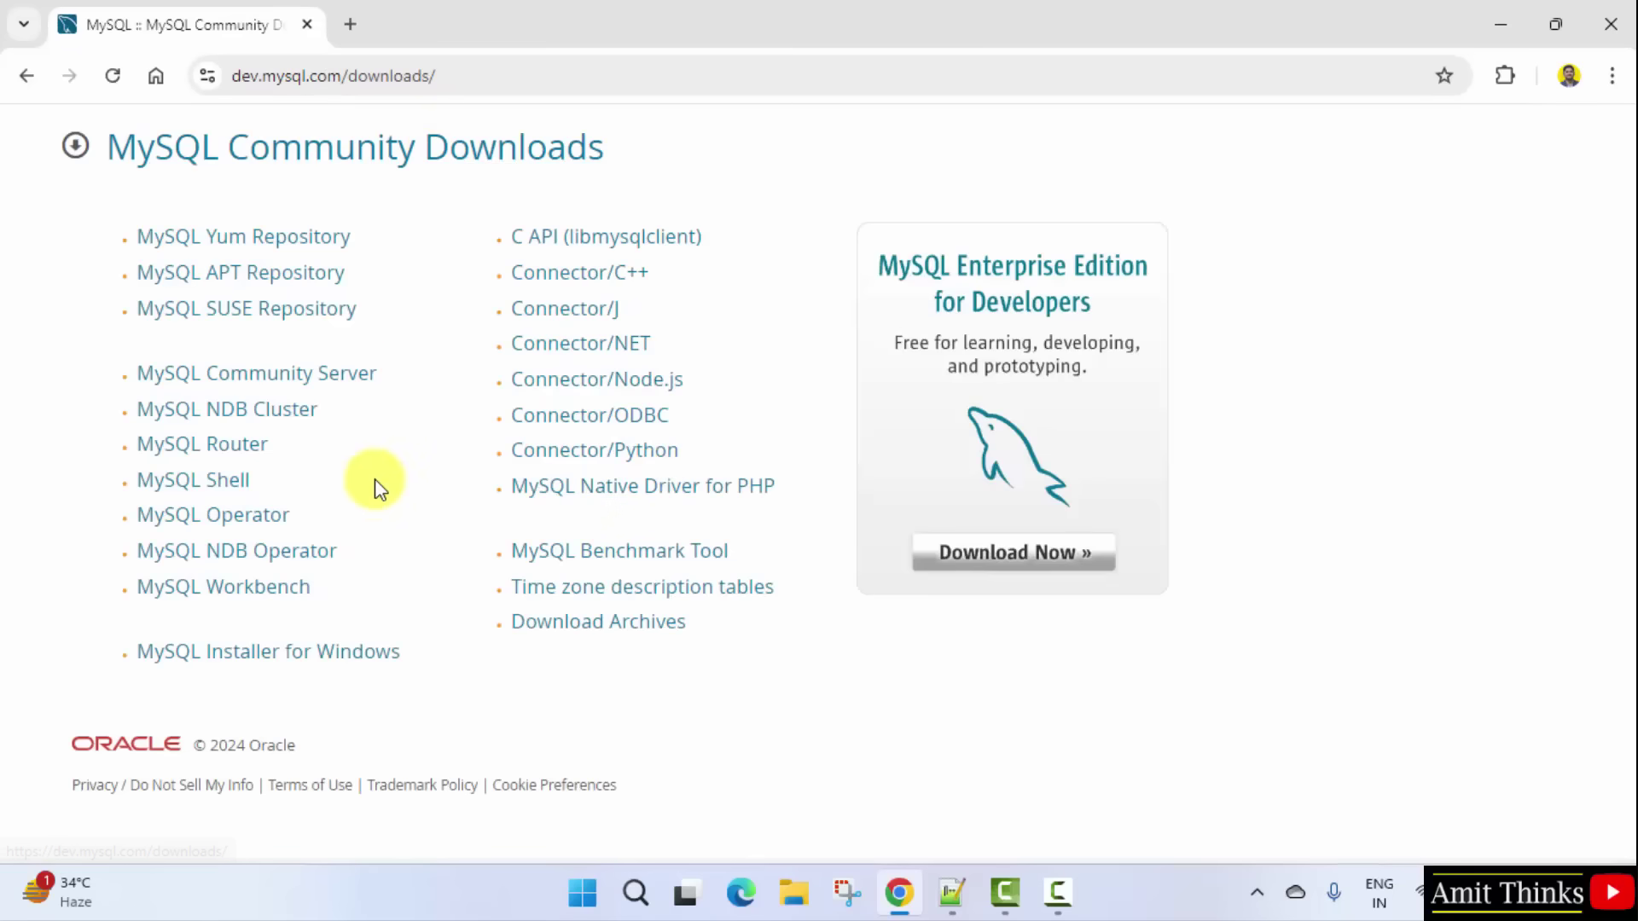
pyautogui.click(373, 655)
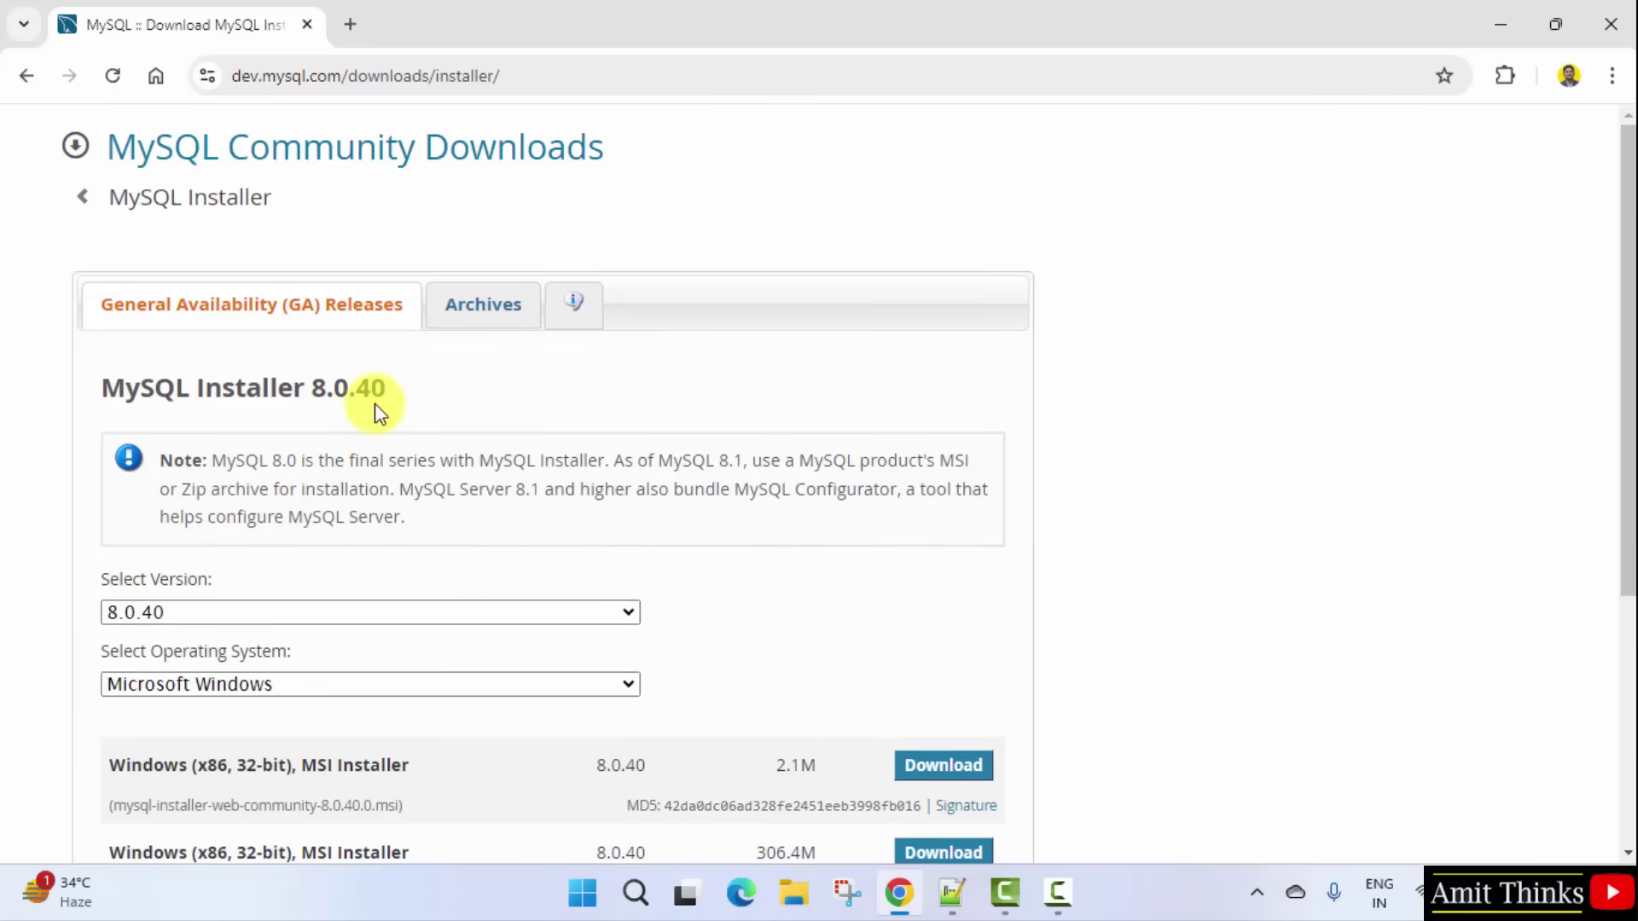
# Step: Highlight the full installer's file name and its 306.4M size
pyautogui.scroll(-3, 376, 406)
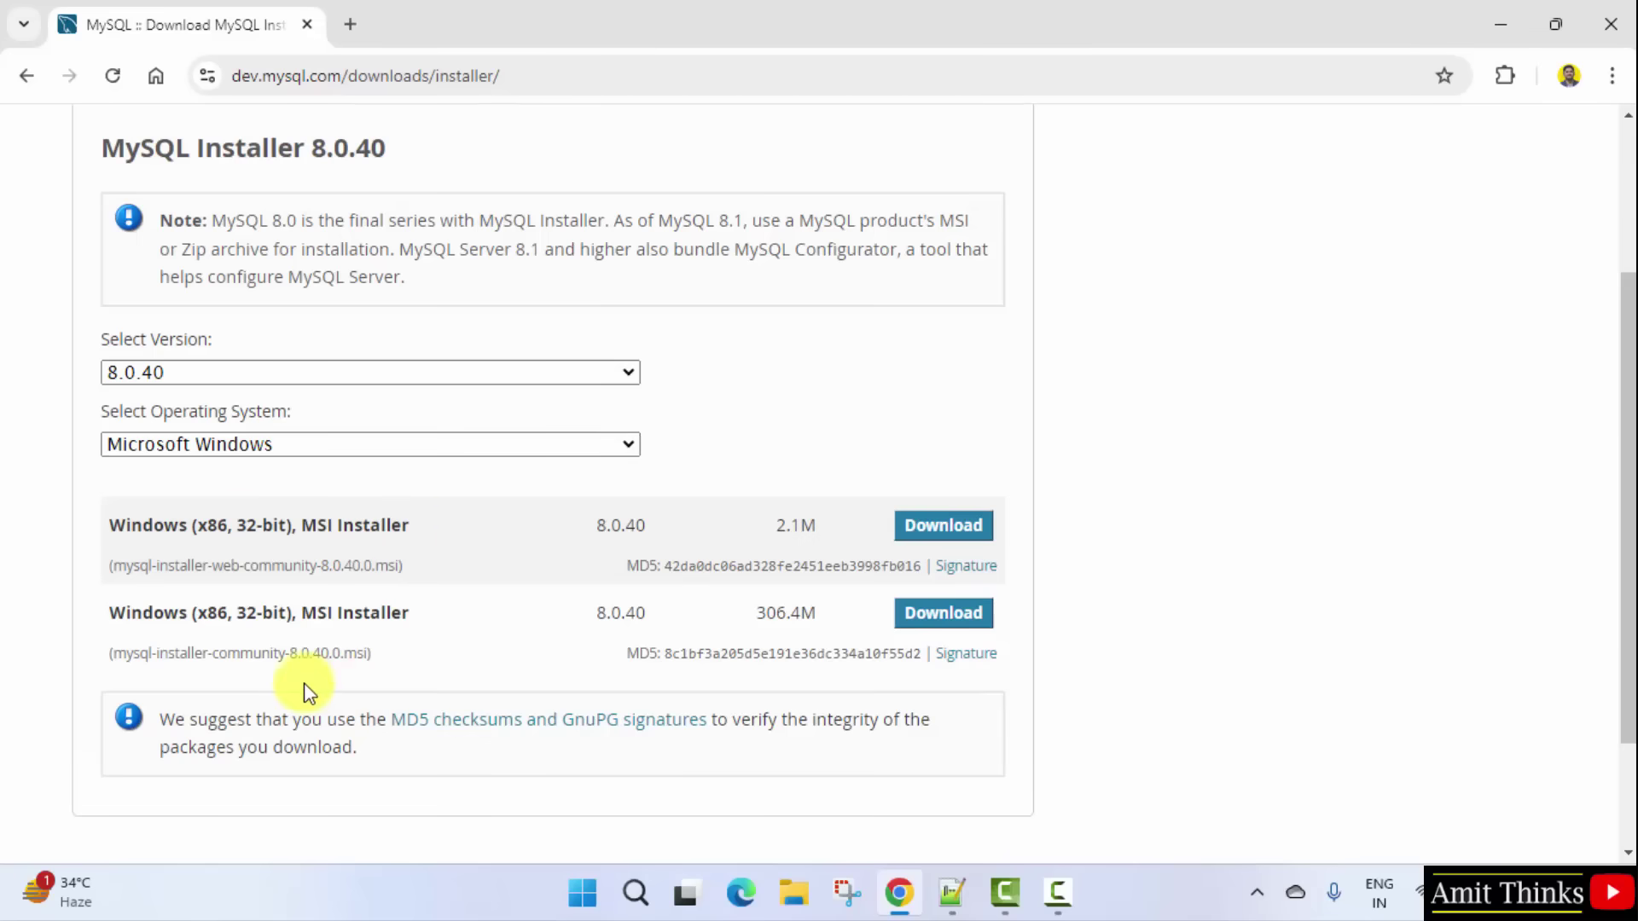
pyautogui.tripleClick(310, 652)
pyautogui.moveTo(761, 613); pyautogui.dragTo(805, 608)
pyautogui.click(781, 604)
# Step: Download the 306.4M installer without signing in and launch mysql-installer-community-8.0.40.0.msi
pyautogui.click(946, 621)
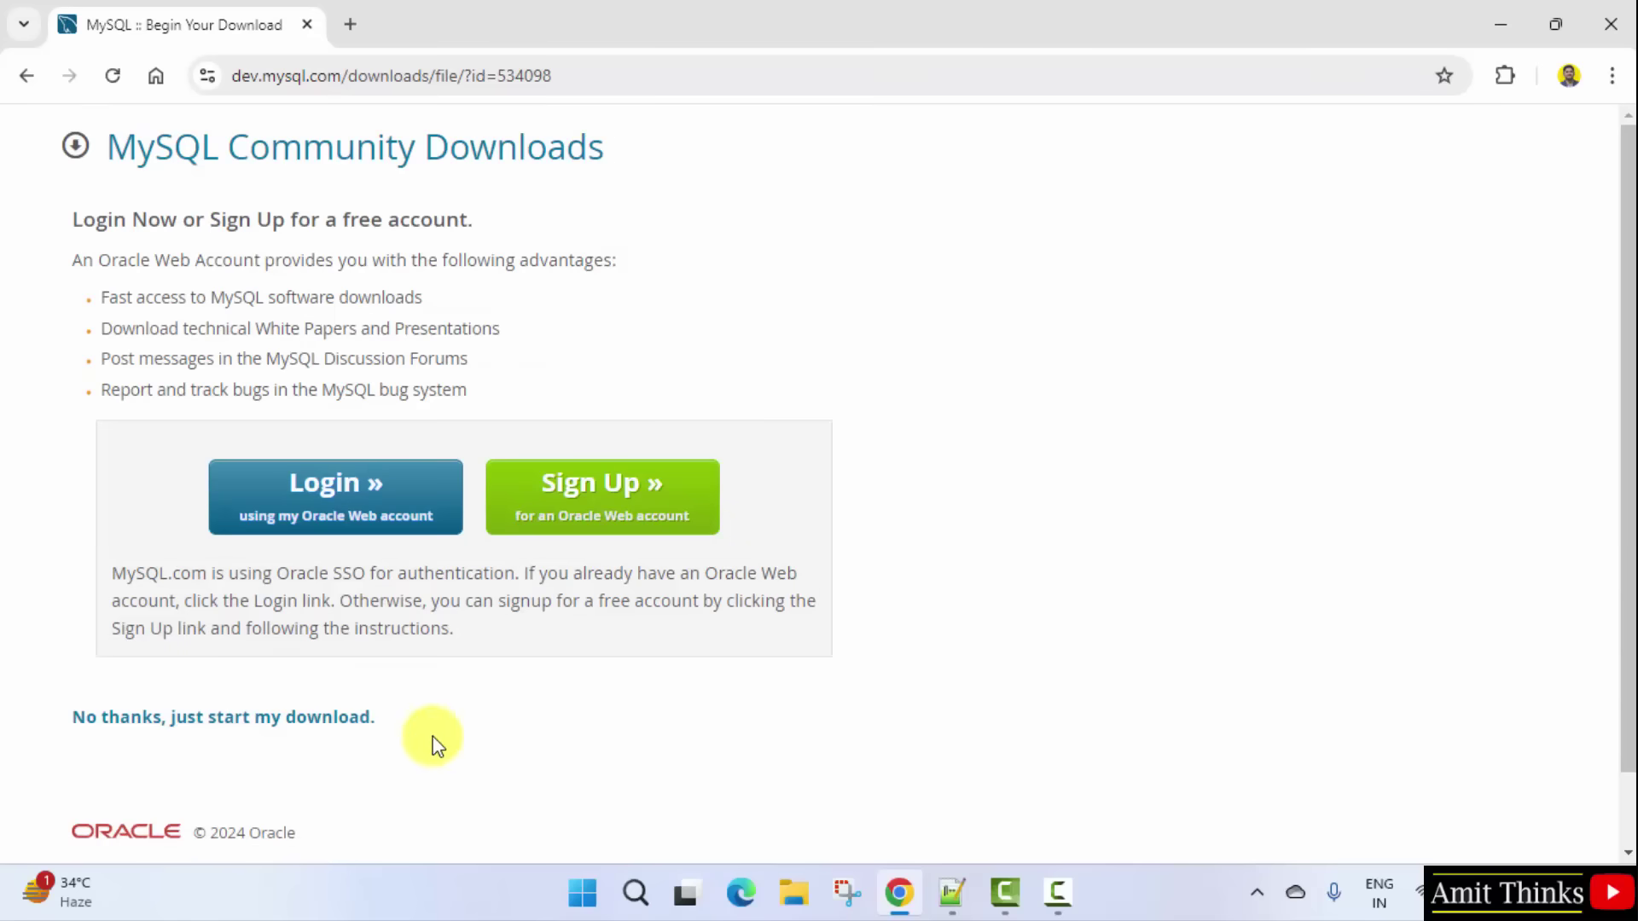
pyautogui.click(338, 727)
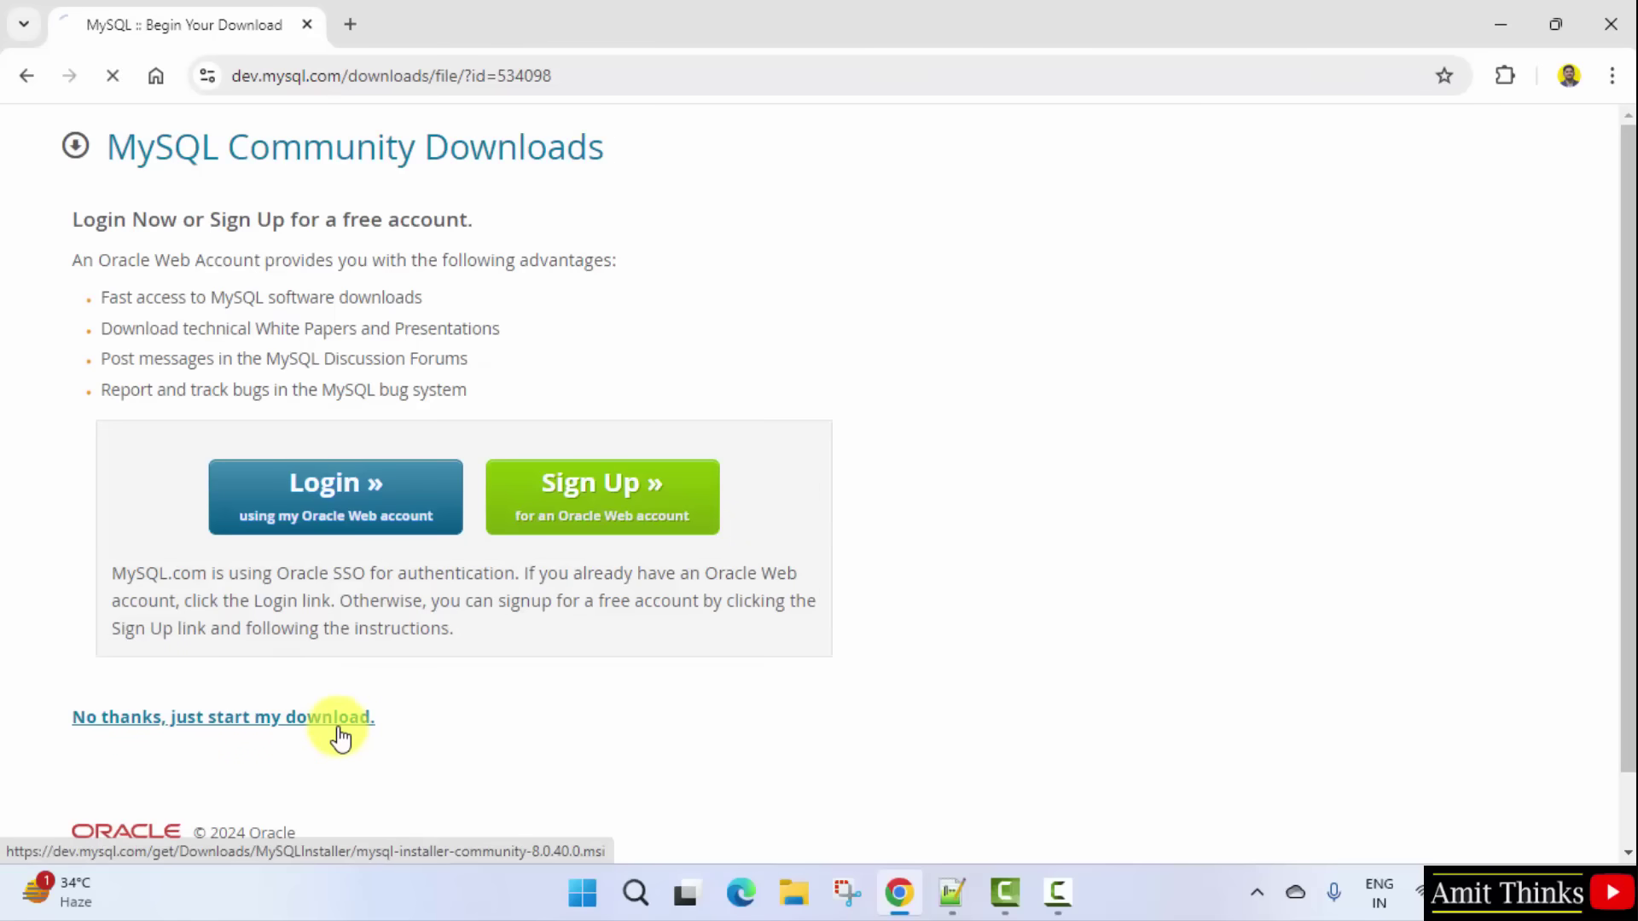
pyautogui.click(1526, 77)
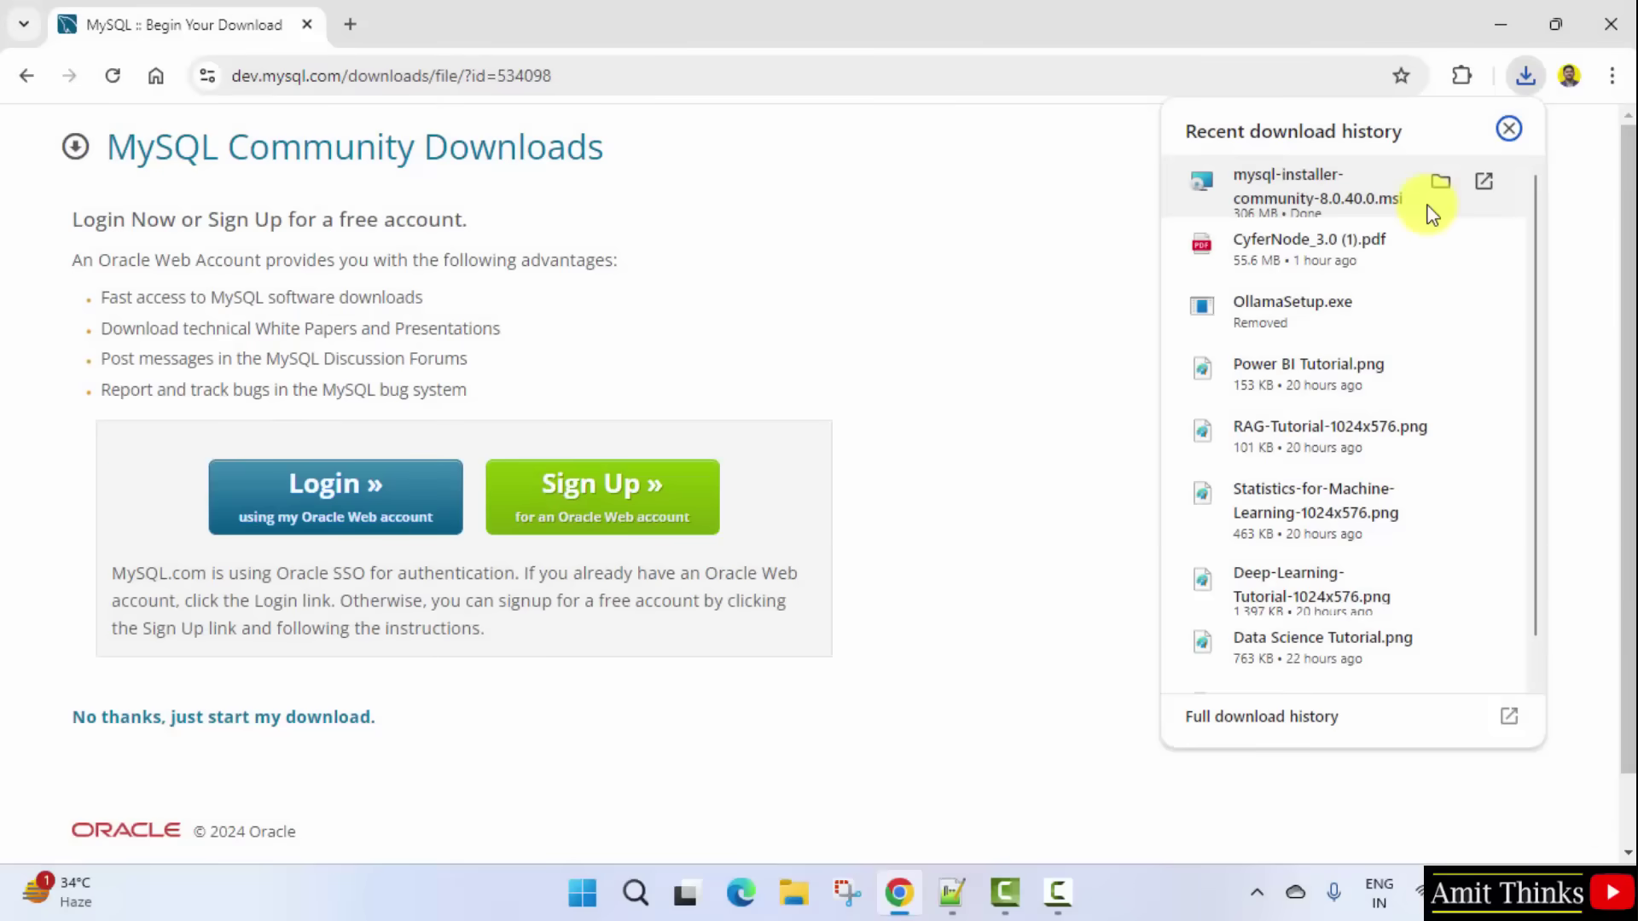
pyautogui.rightClick(1426, 212)
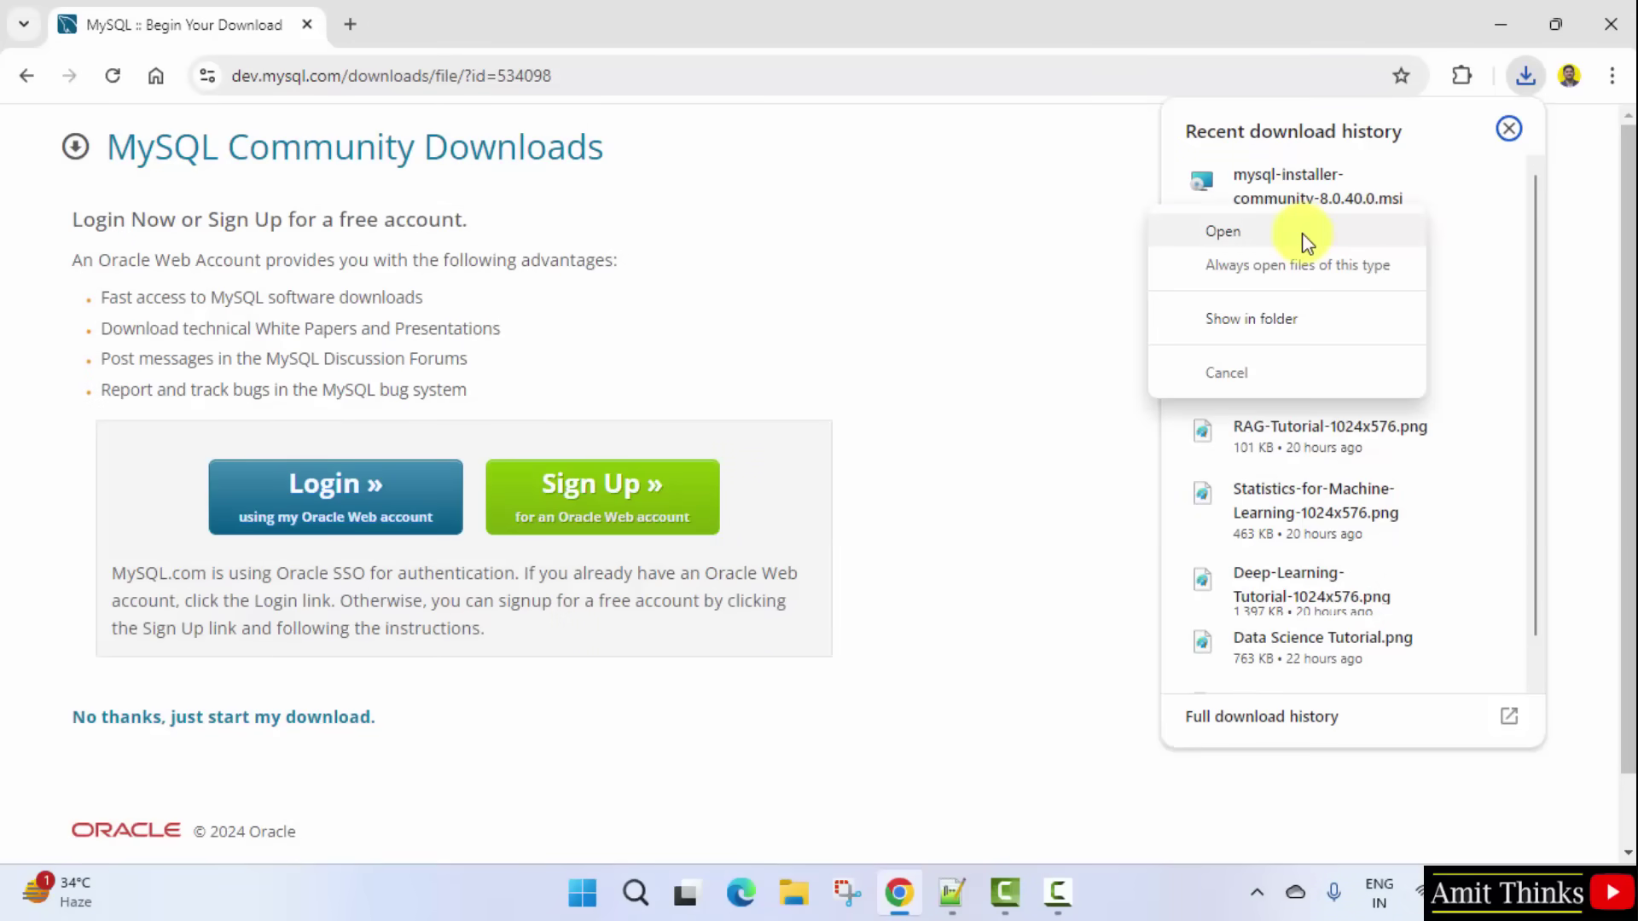
pyautogui.click(1302, 233)
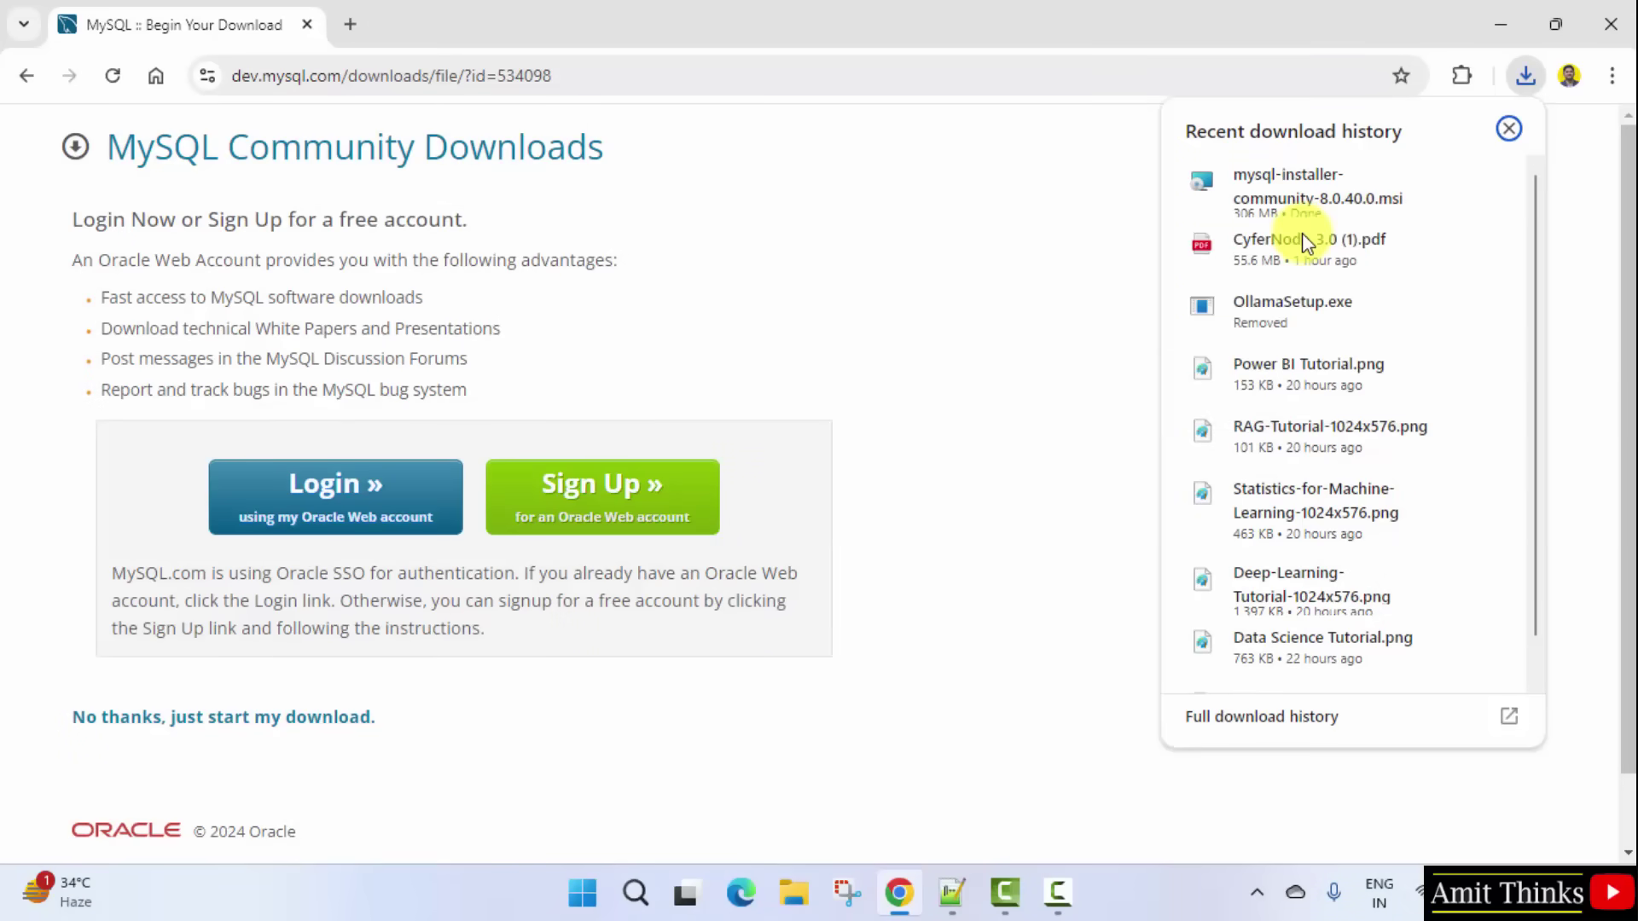
pyautogui.click(1493, 5)
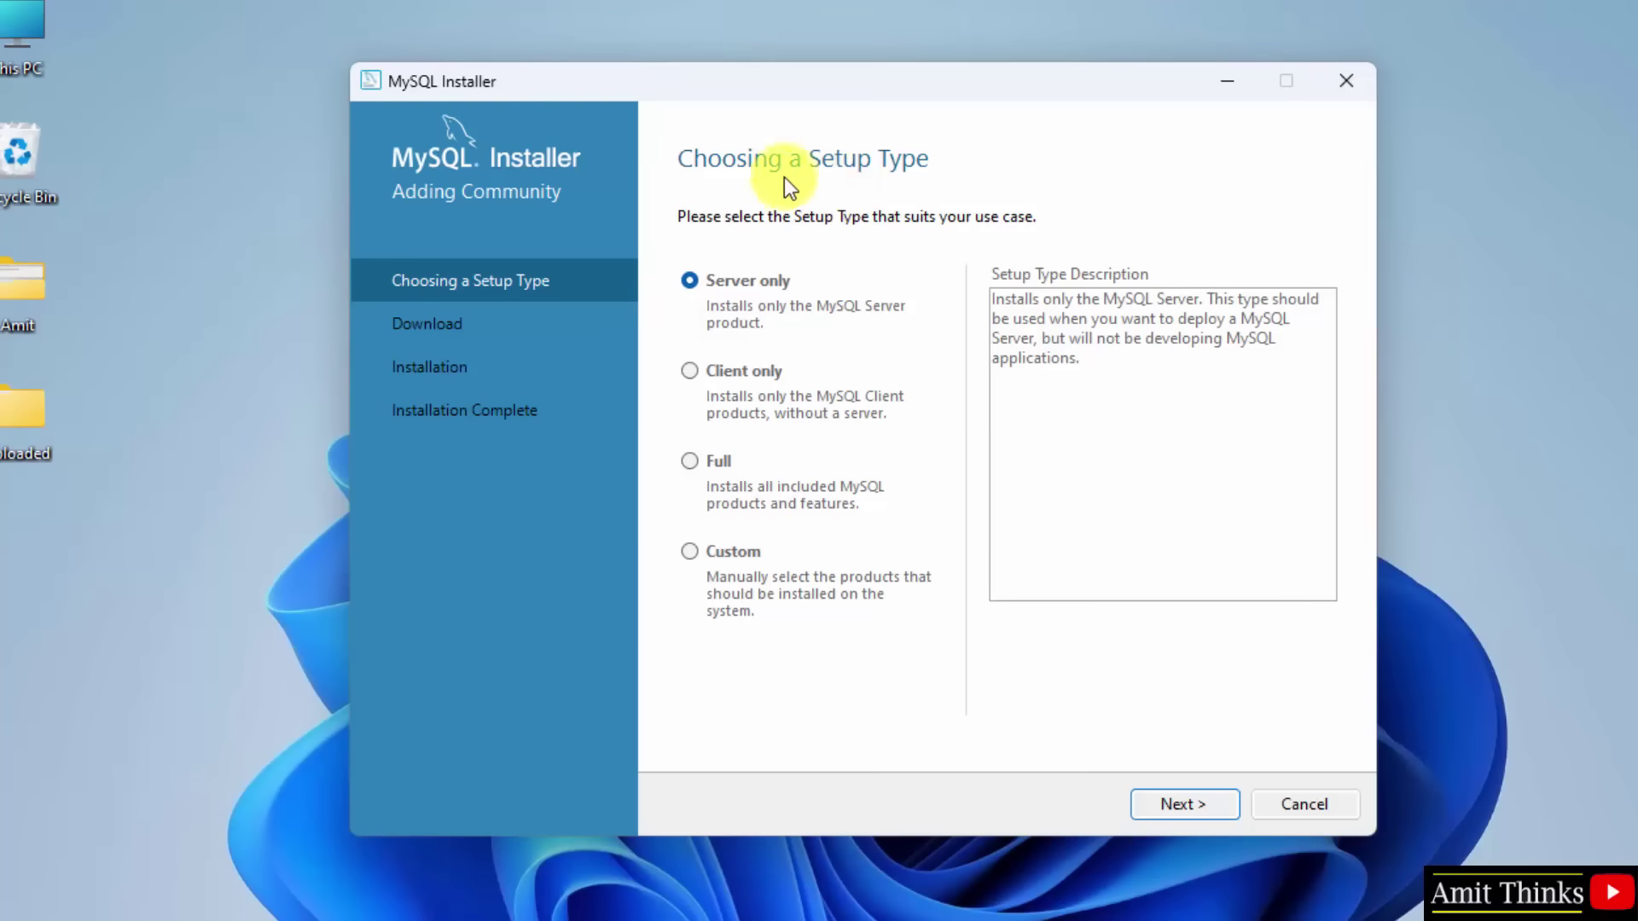
# Step: Choose the Custom setup type and add MySQL Server 8.0.40 X64 to the install list
pyautogui.click(690, 553)
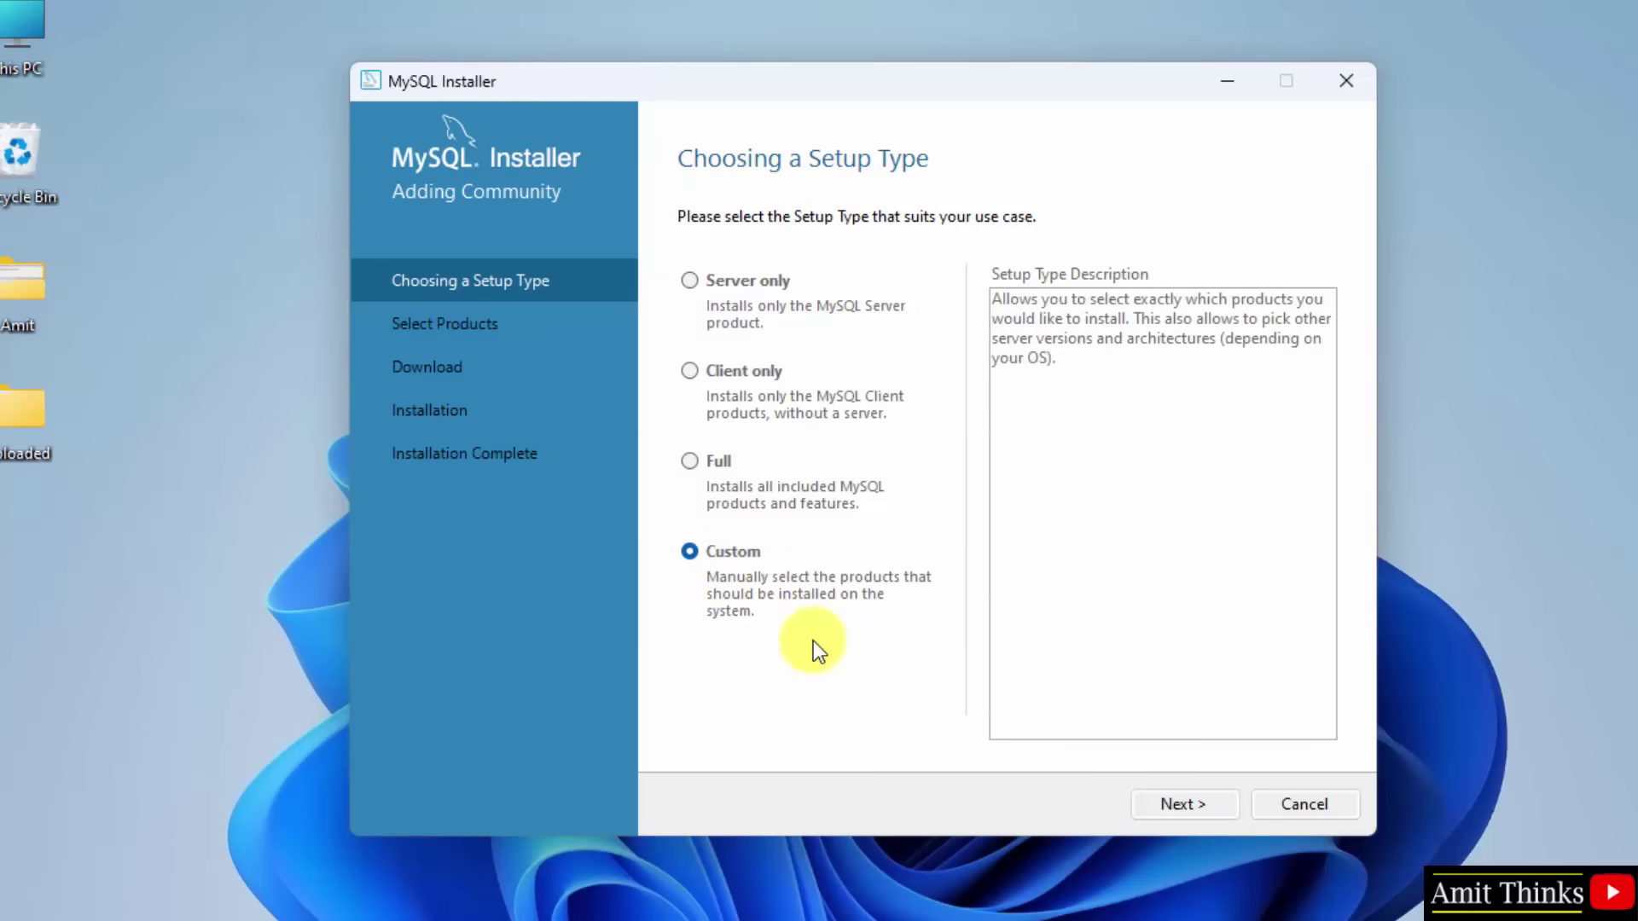
pyautogui.click(1187, 806)
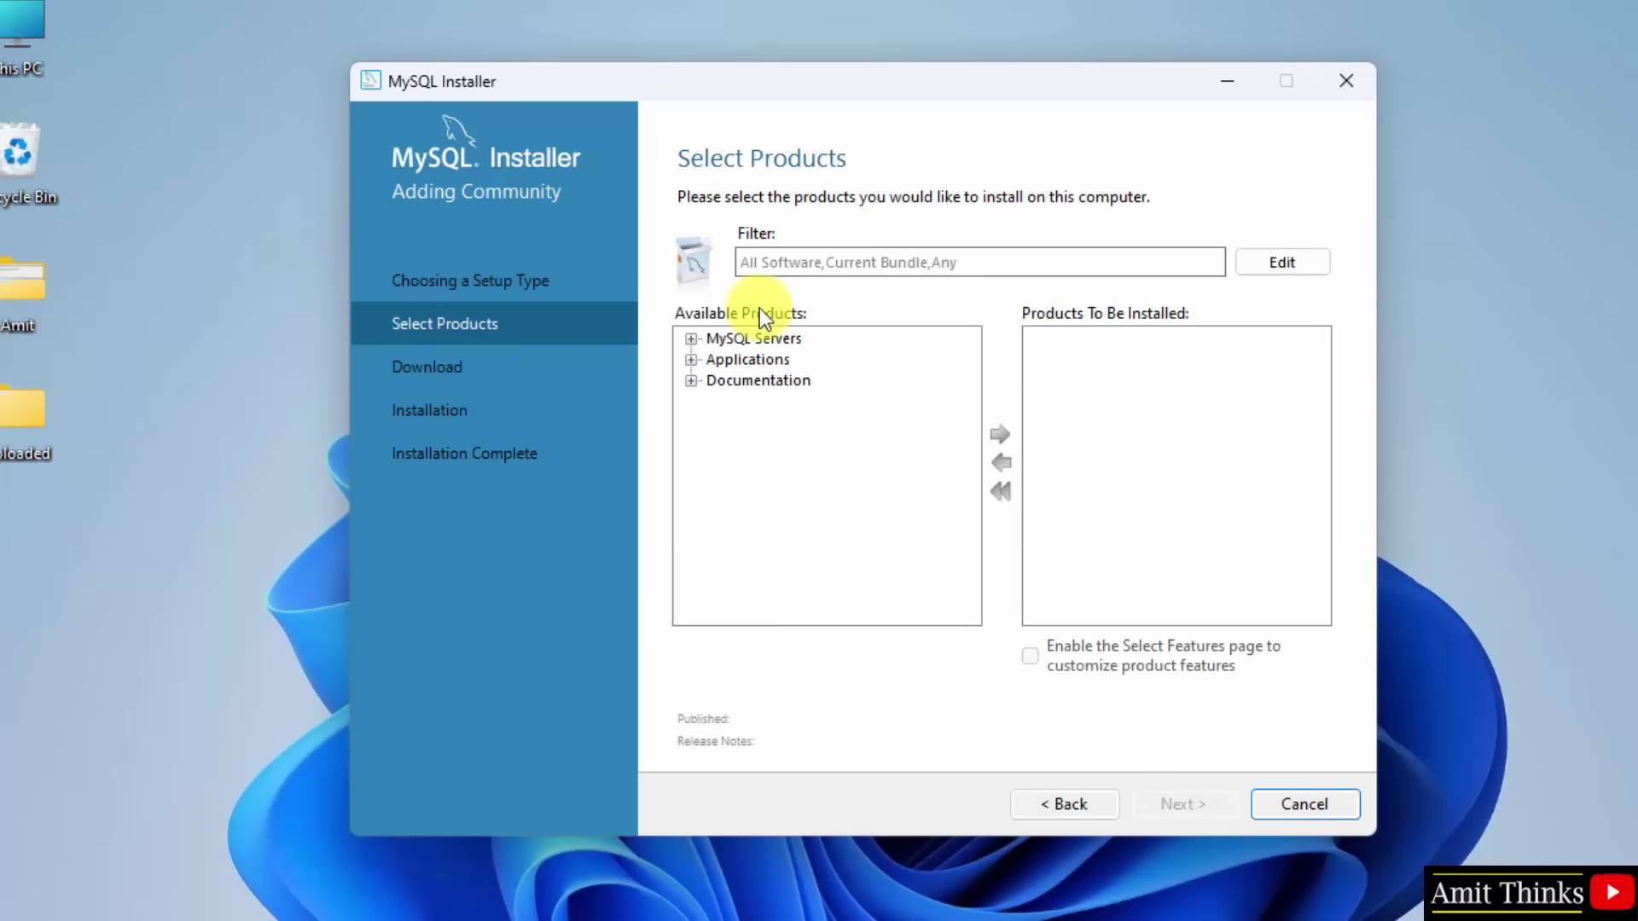
pyautogui.click(691, 338)
pyautogui.click(716, 359)
pyautogui.click(741, 380)
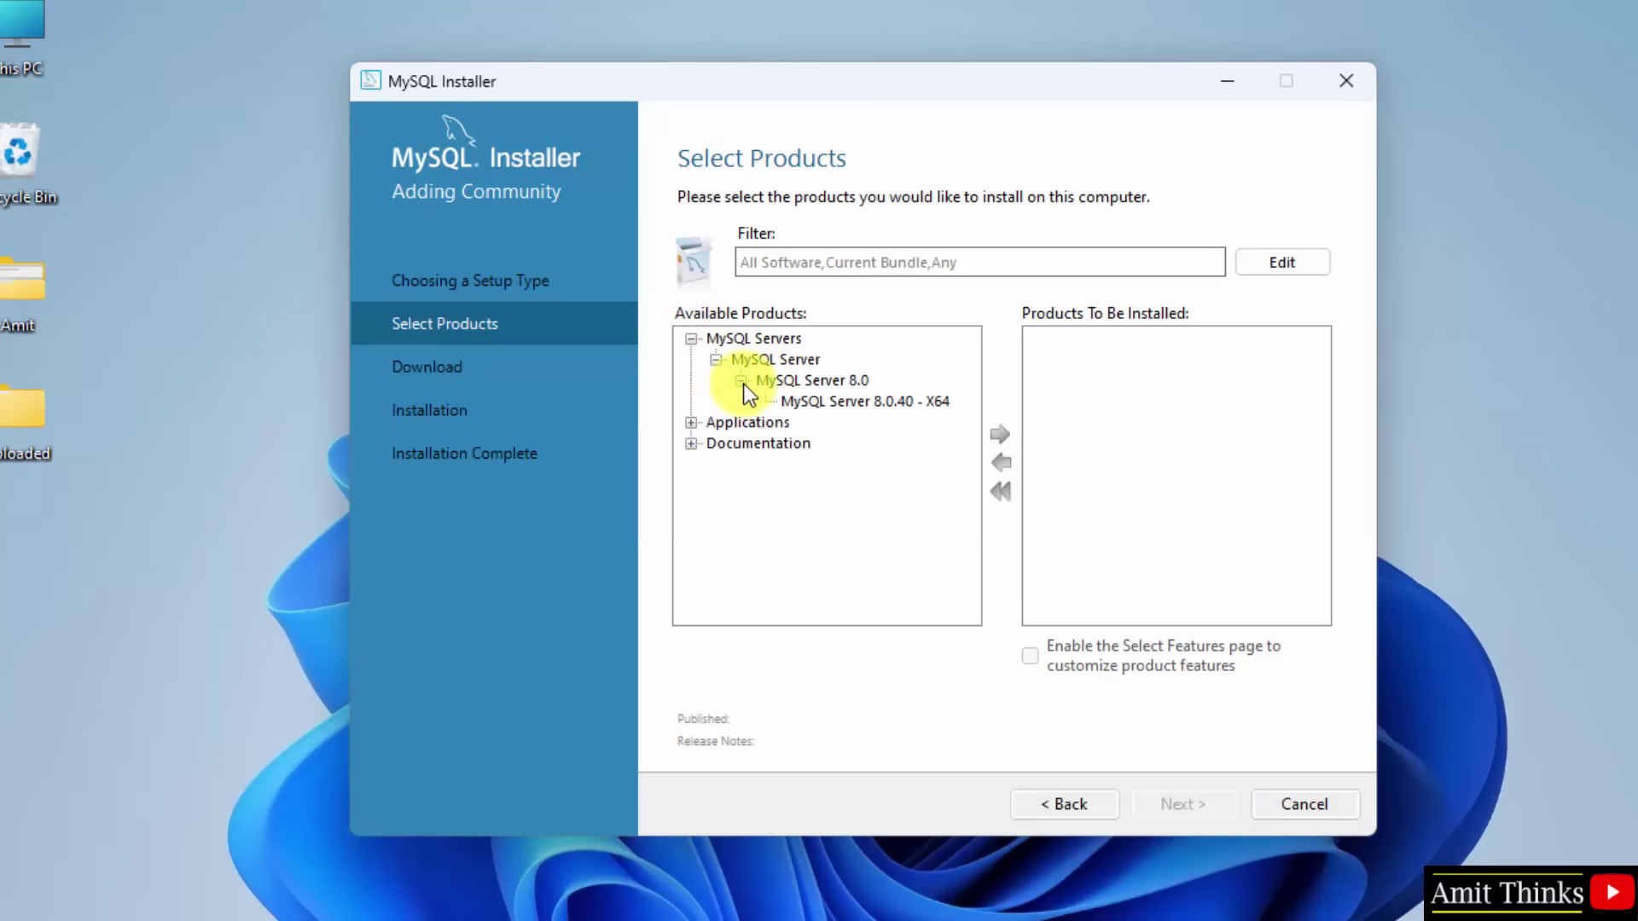
pyautogui.click(900, 401)
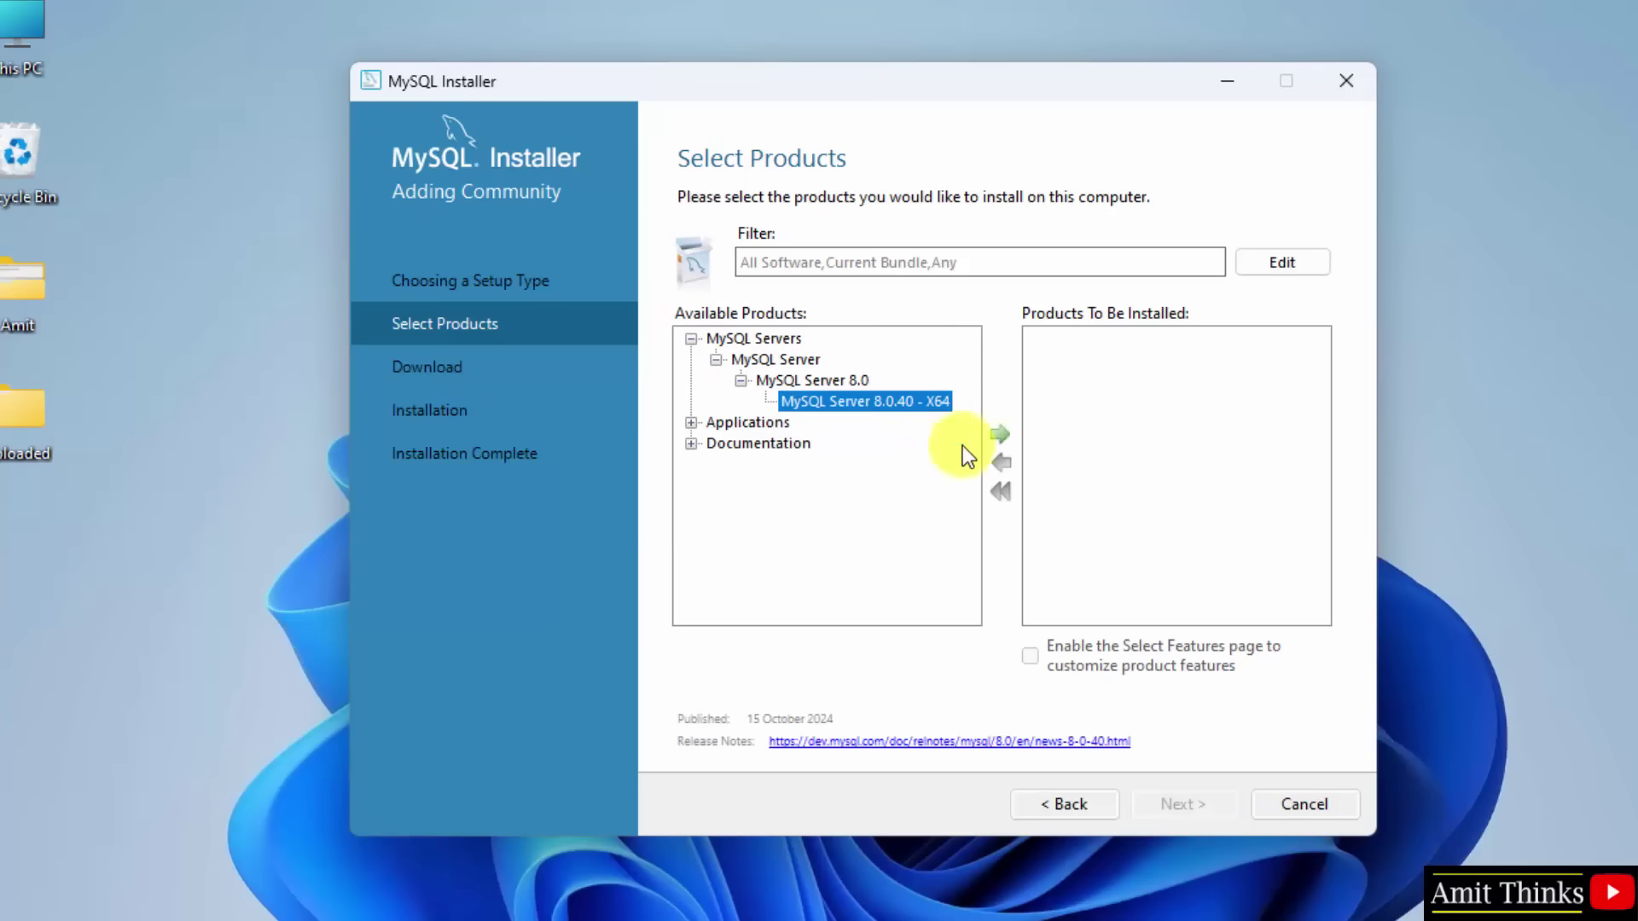
pyautogui.click(1002, 442)
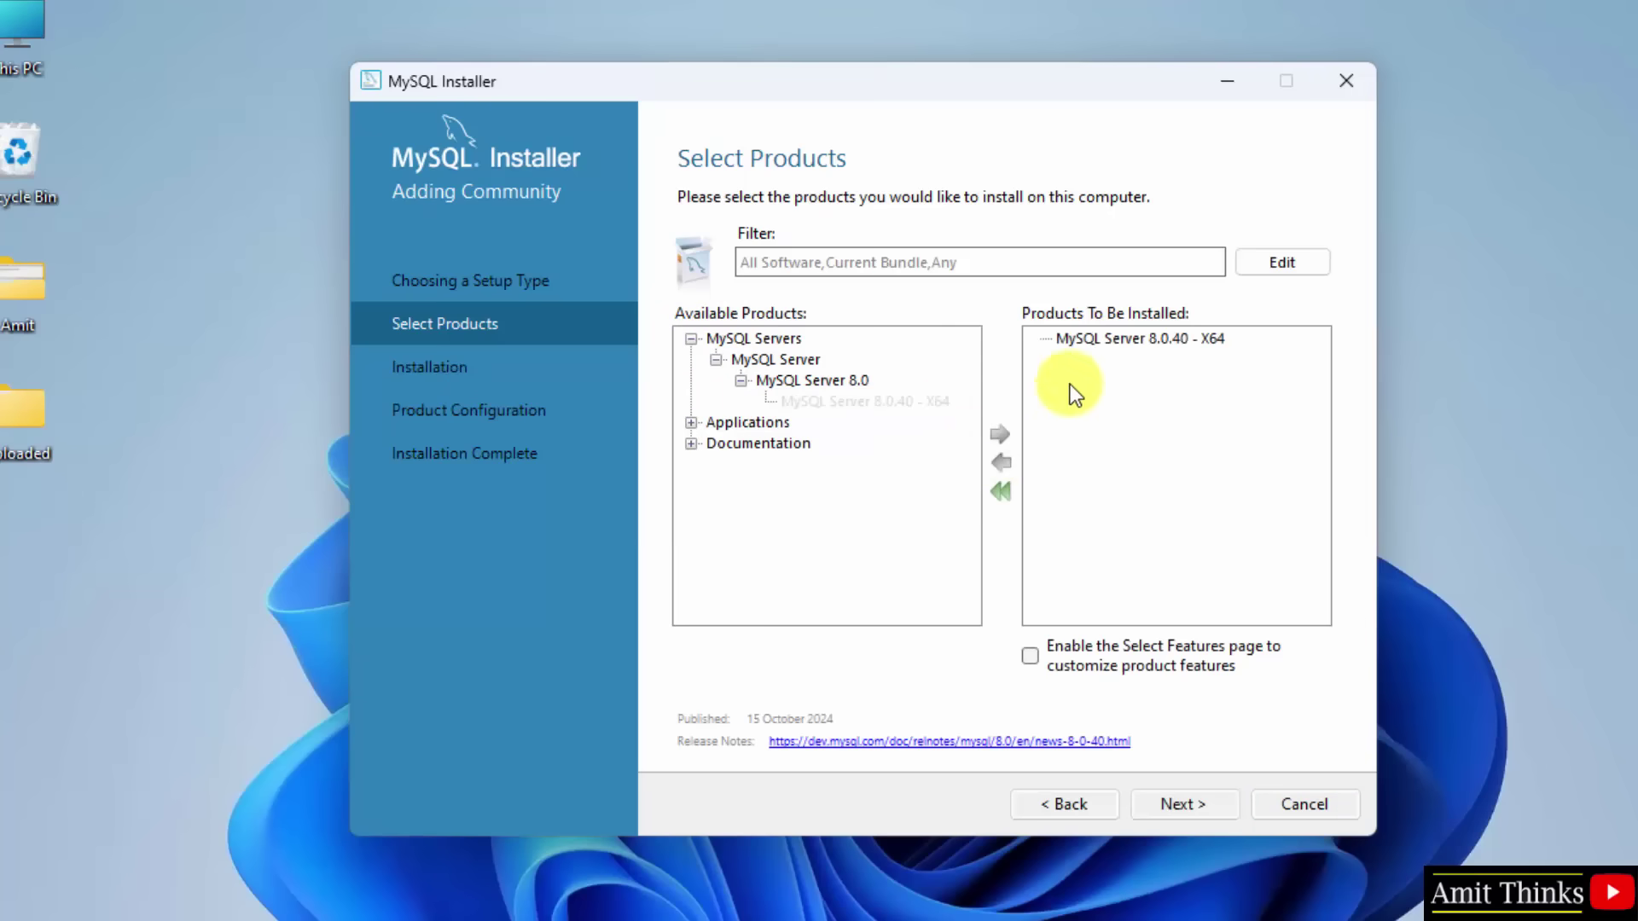
# Step: Add MySQL Workbench 8.0.40 X64 and MySQL Shell 8.0.40 X64 to the install list
pyautogui.click(691, 423)
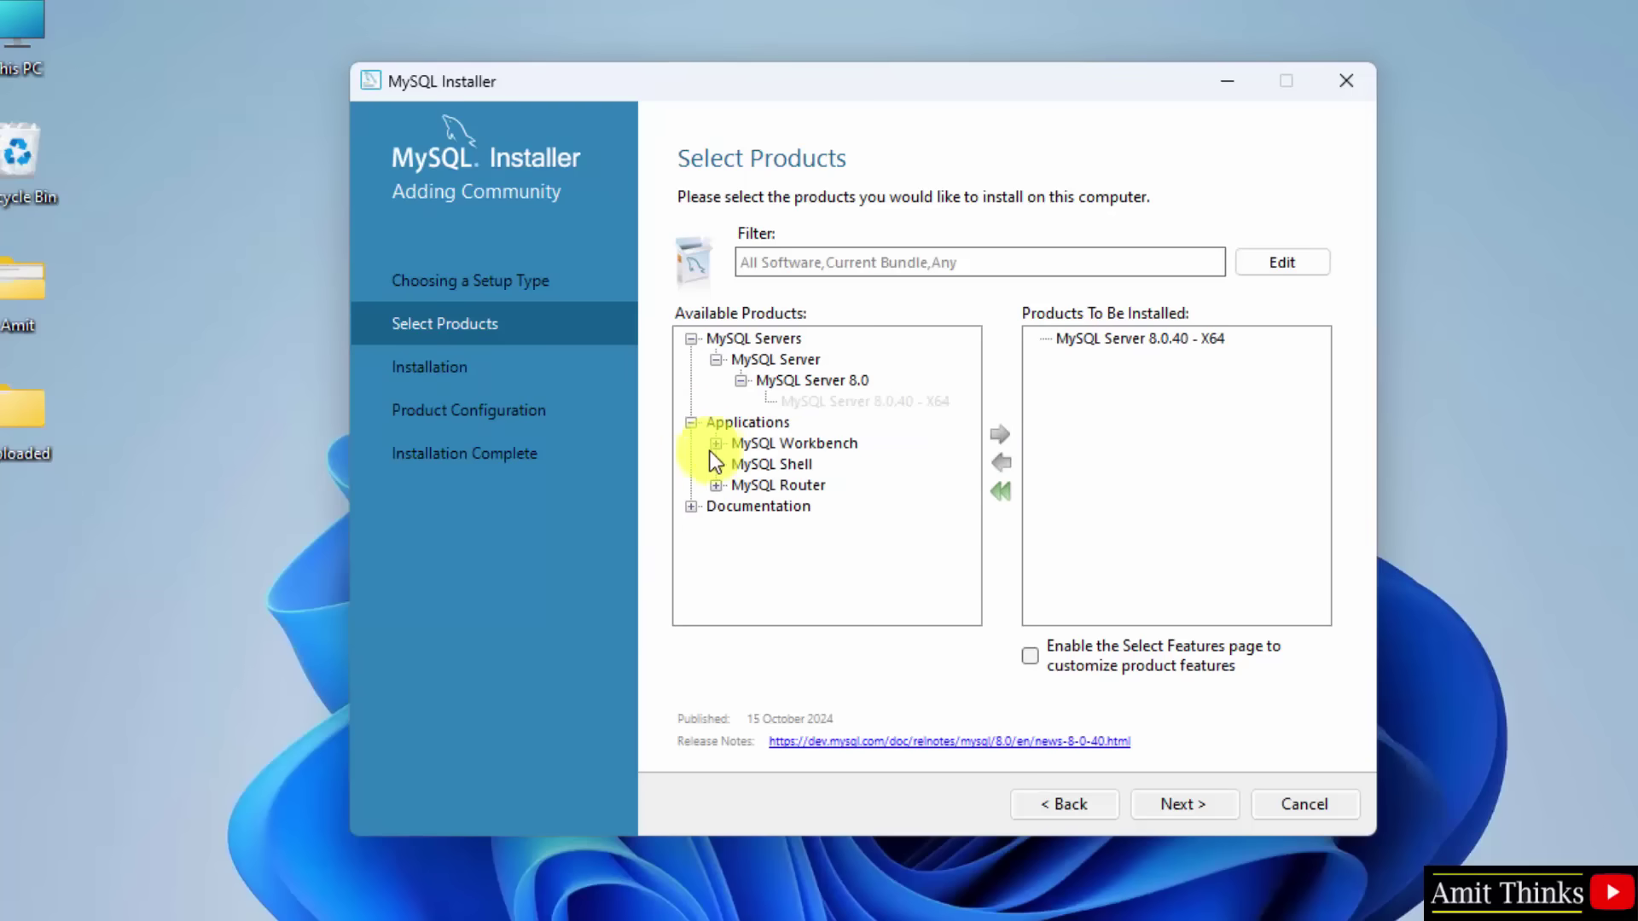
pyautogui.click(716, 444)
pyautogui.click(741, 464)
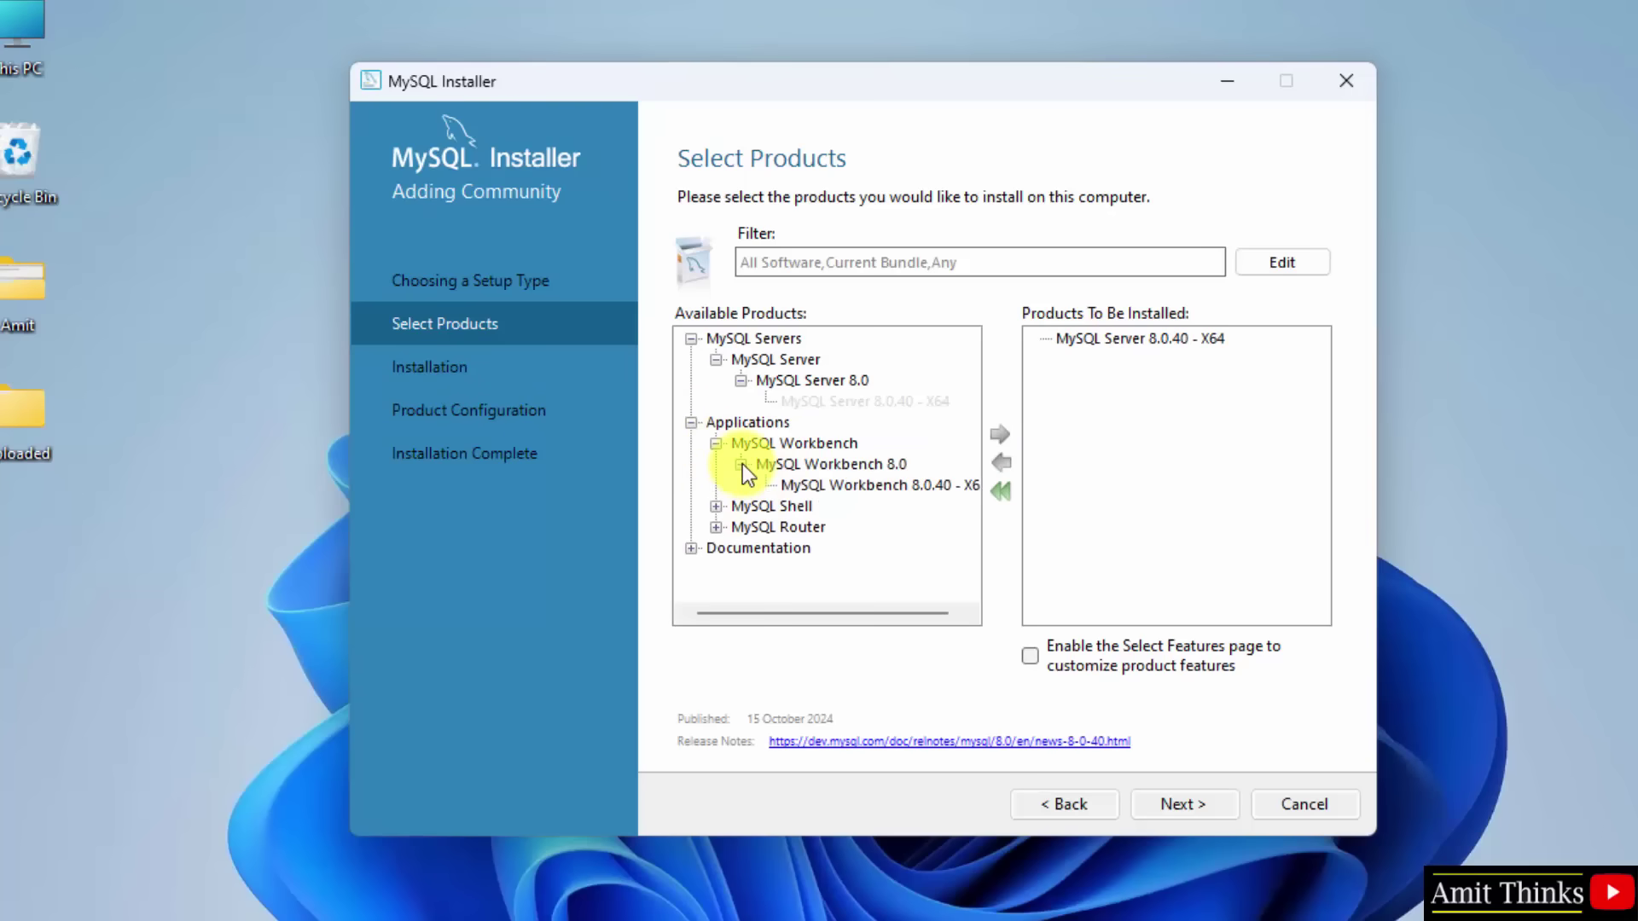
pyautogui.click(903, 482)
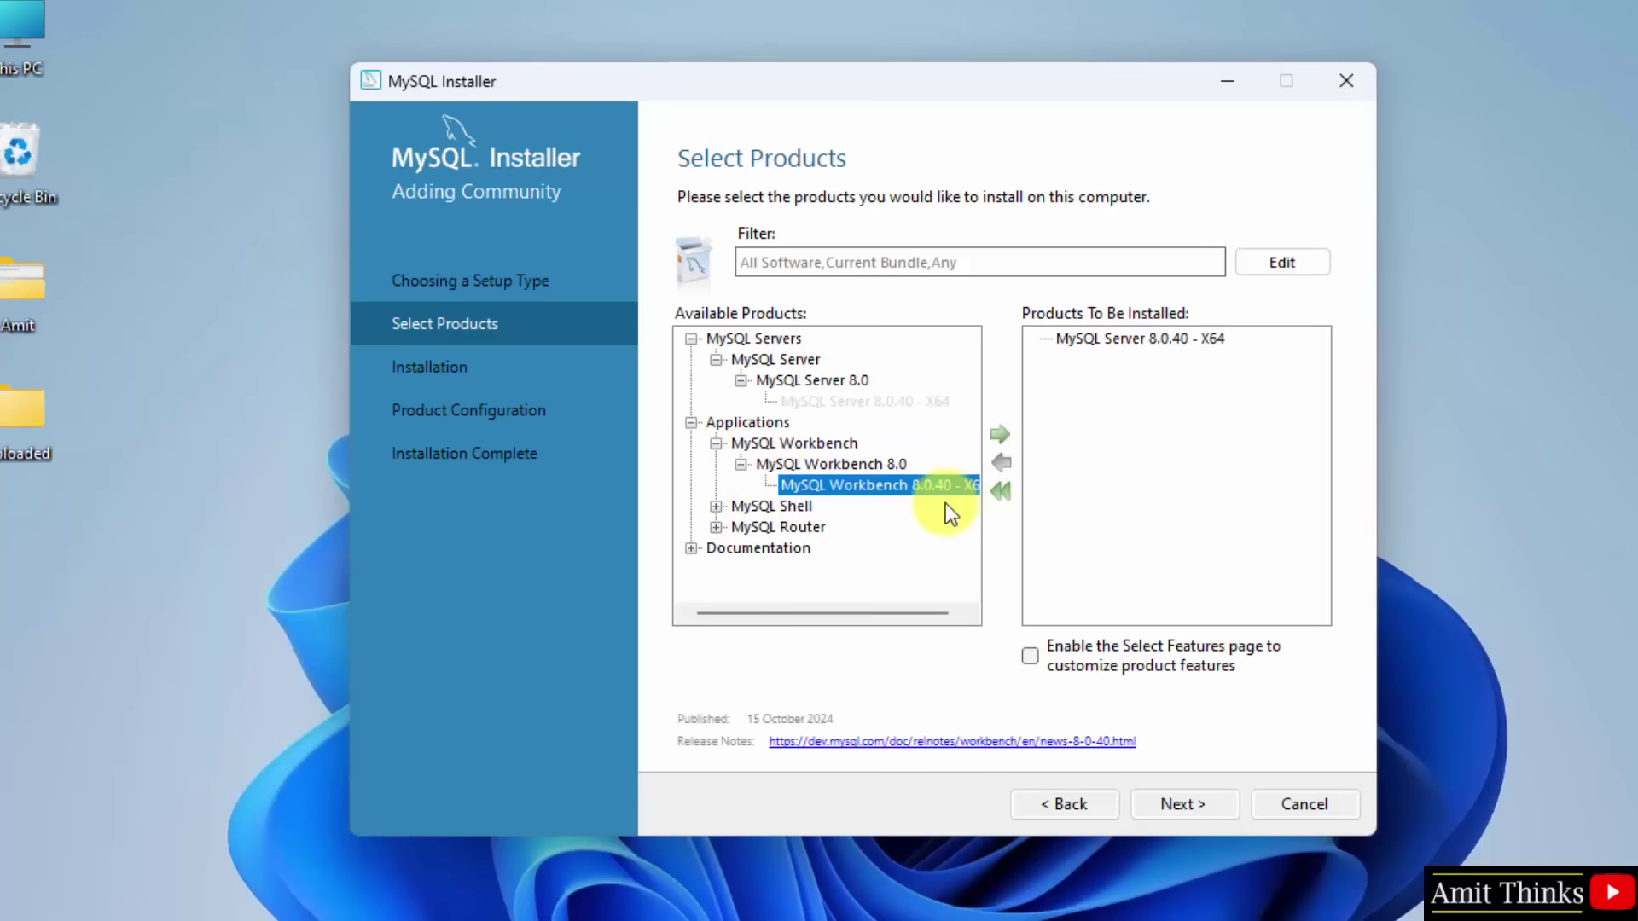
pyautogui.click(995, 439)
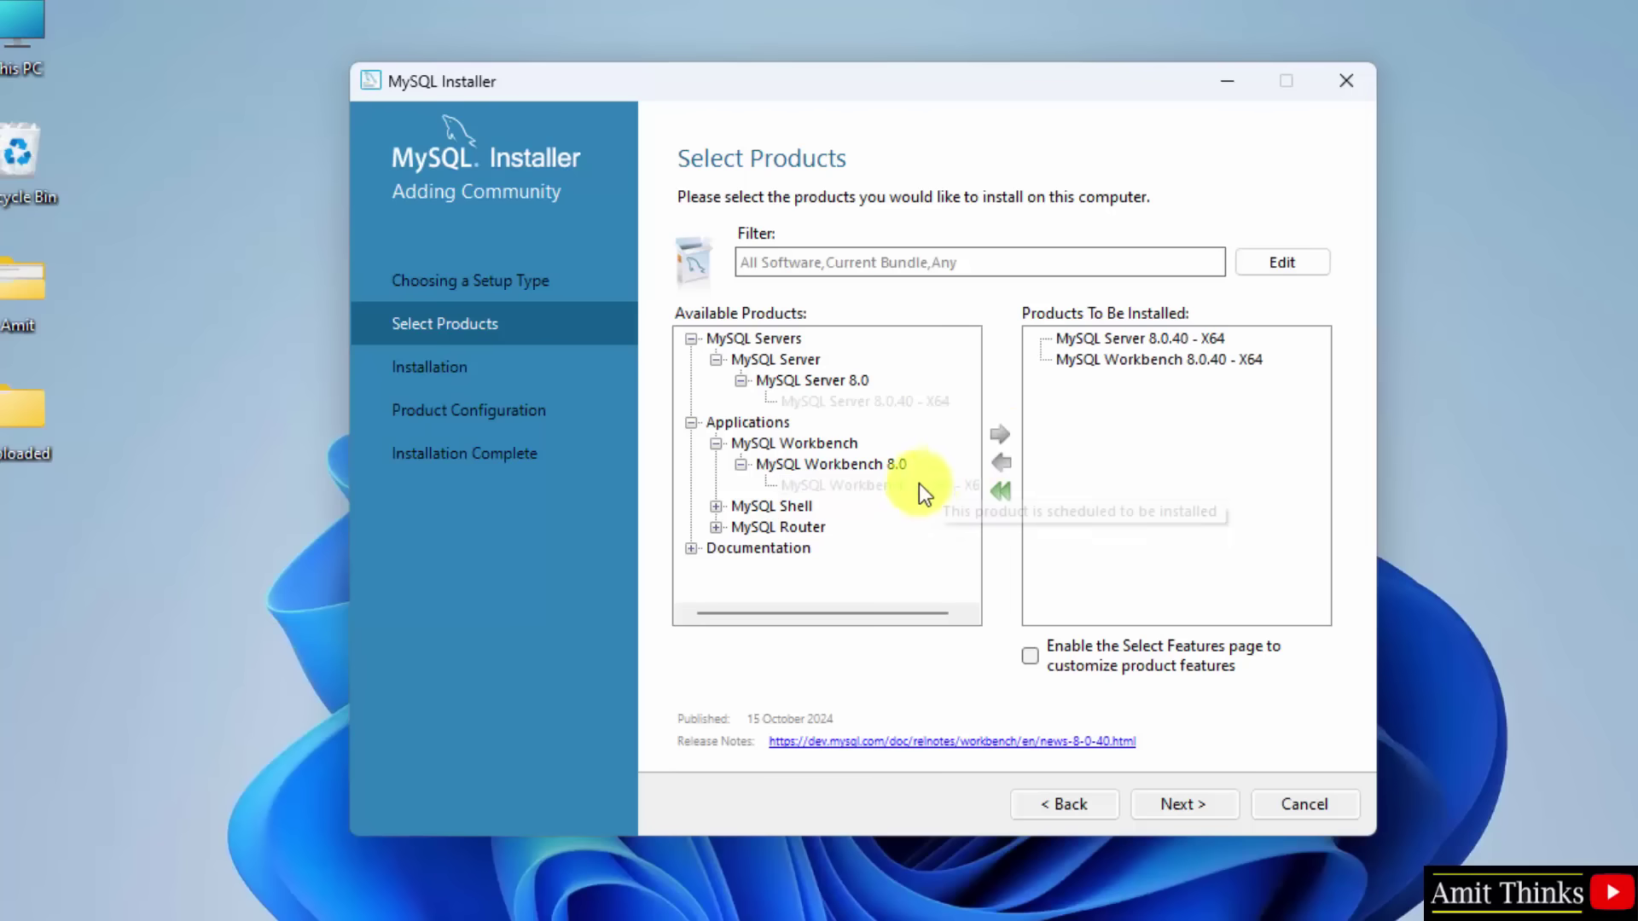
pyautogui.click(715, 507)
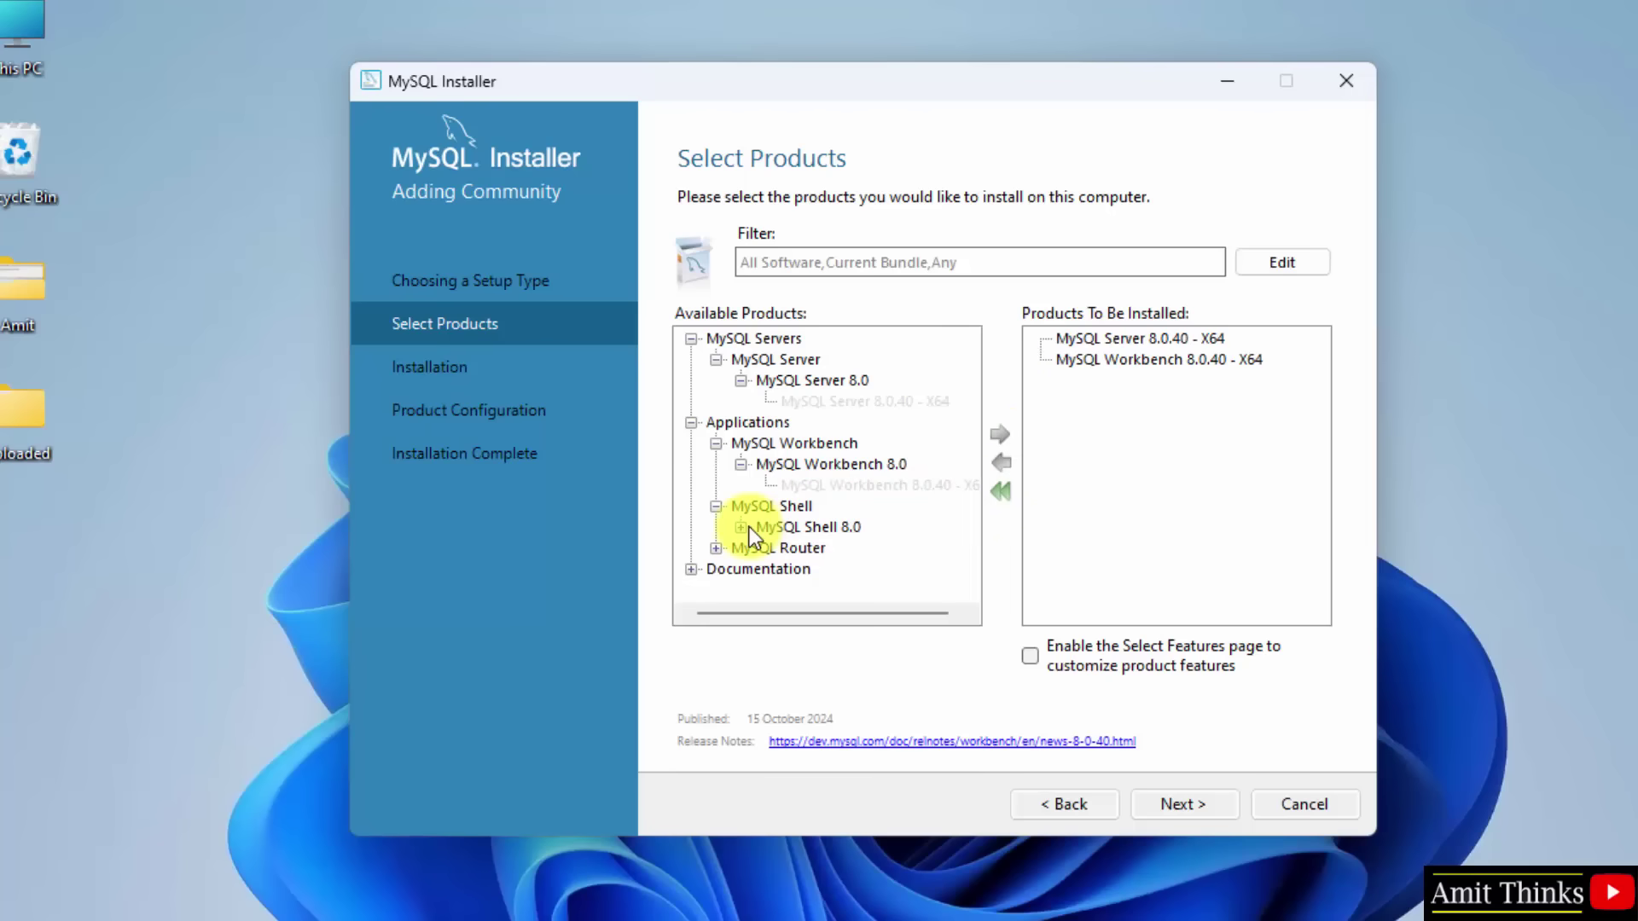
pyautogui.click(742, 526)
pyautogui.click(865, 548)
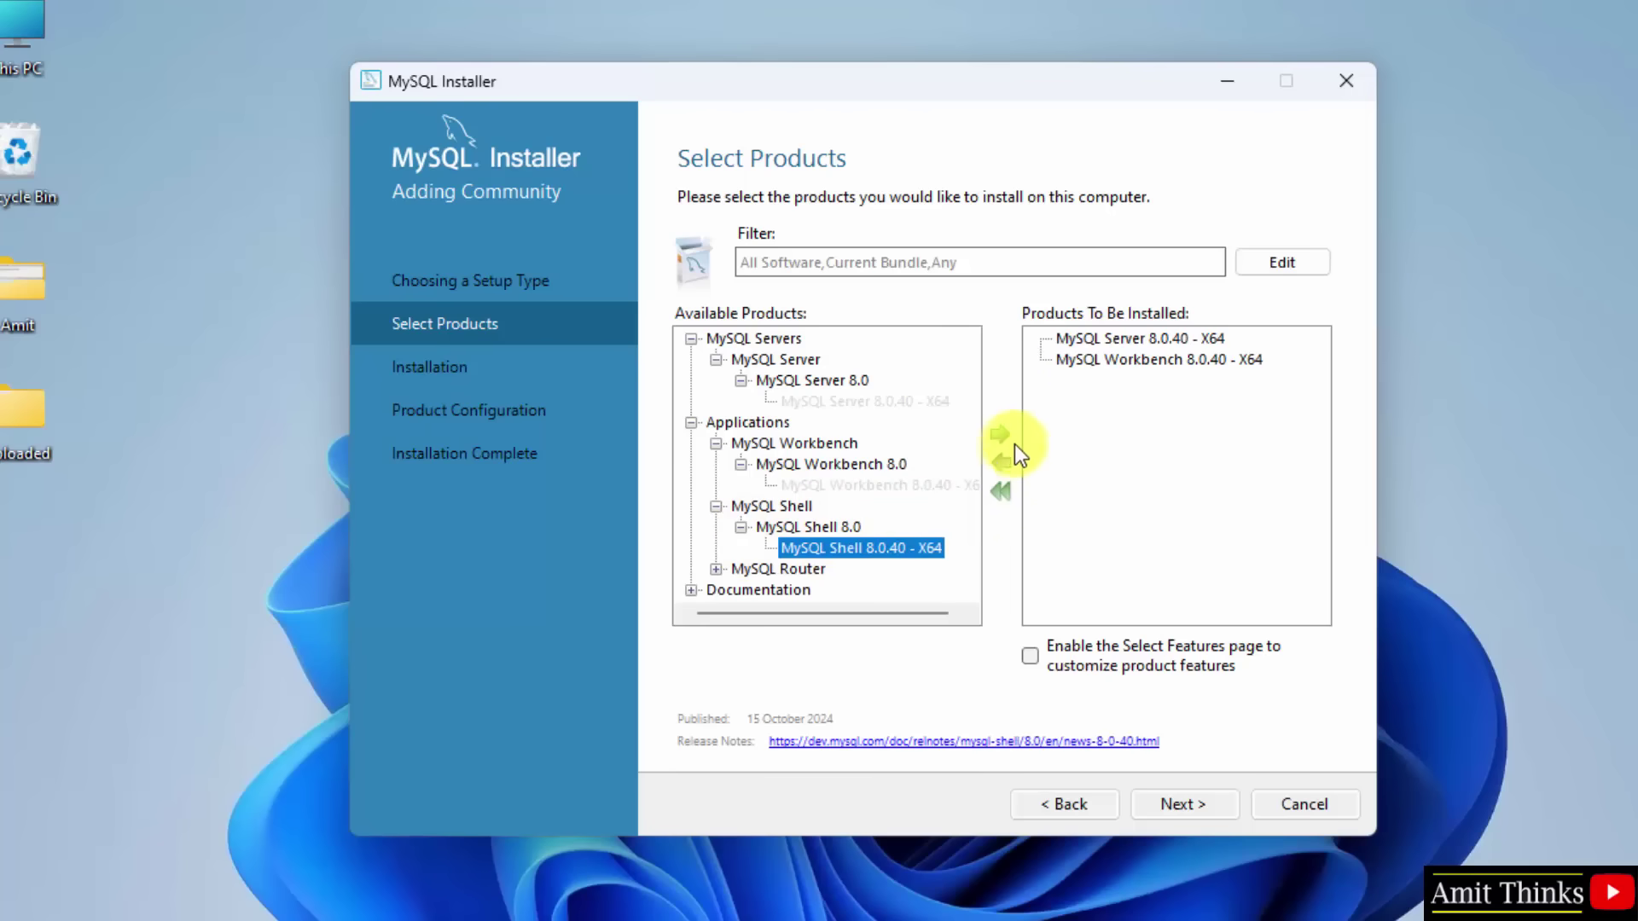
pyautogui.click(1001, 435)
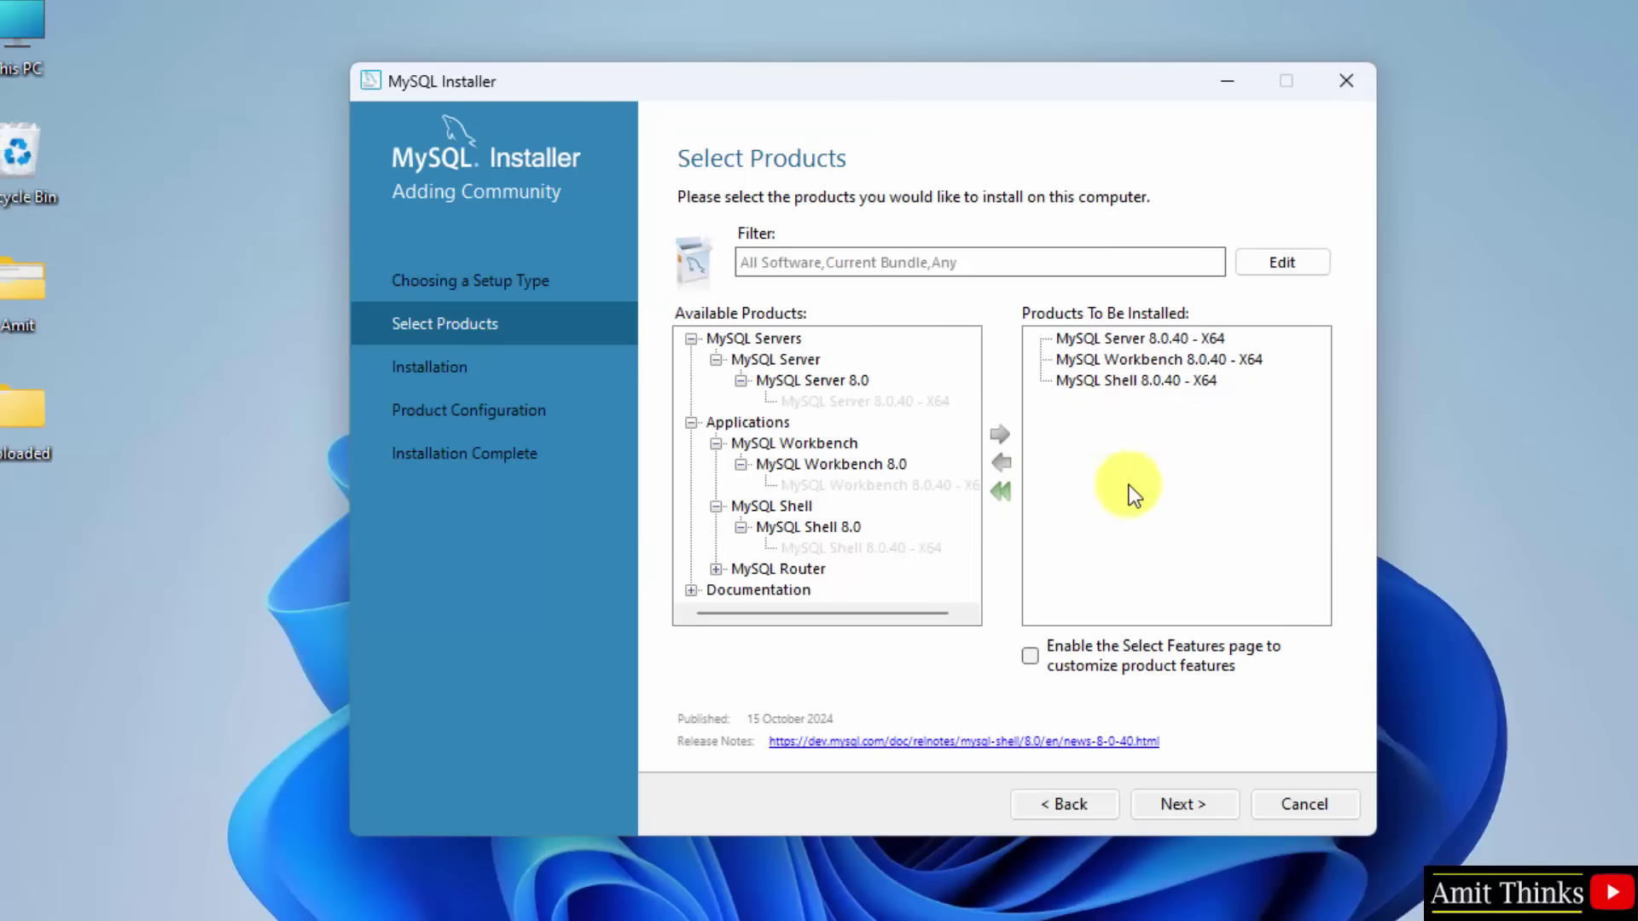
pyautogui.click(1178, 807)
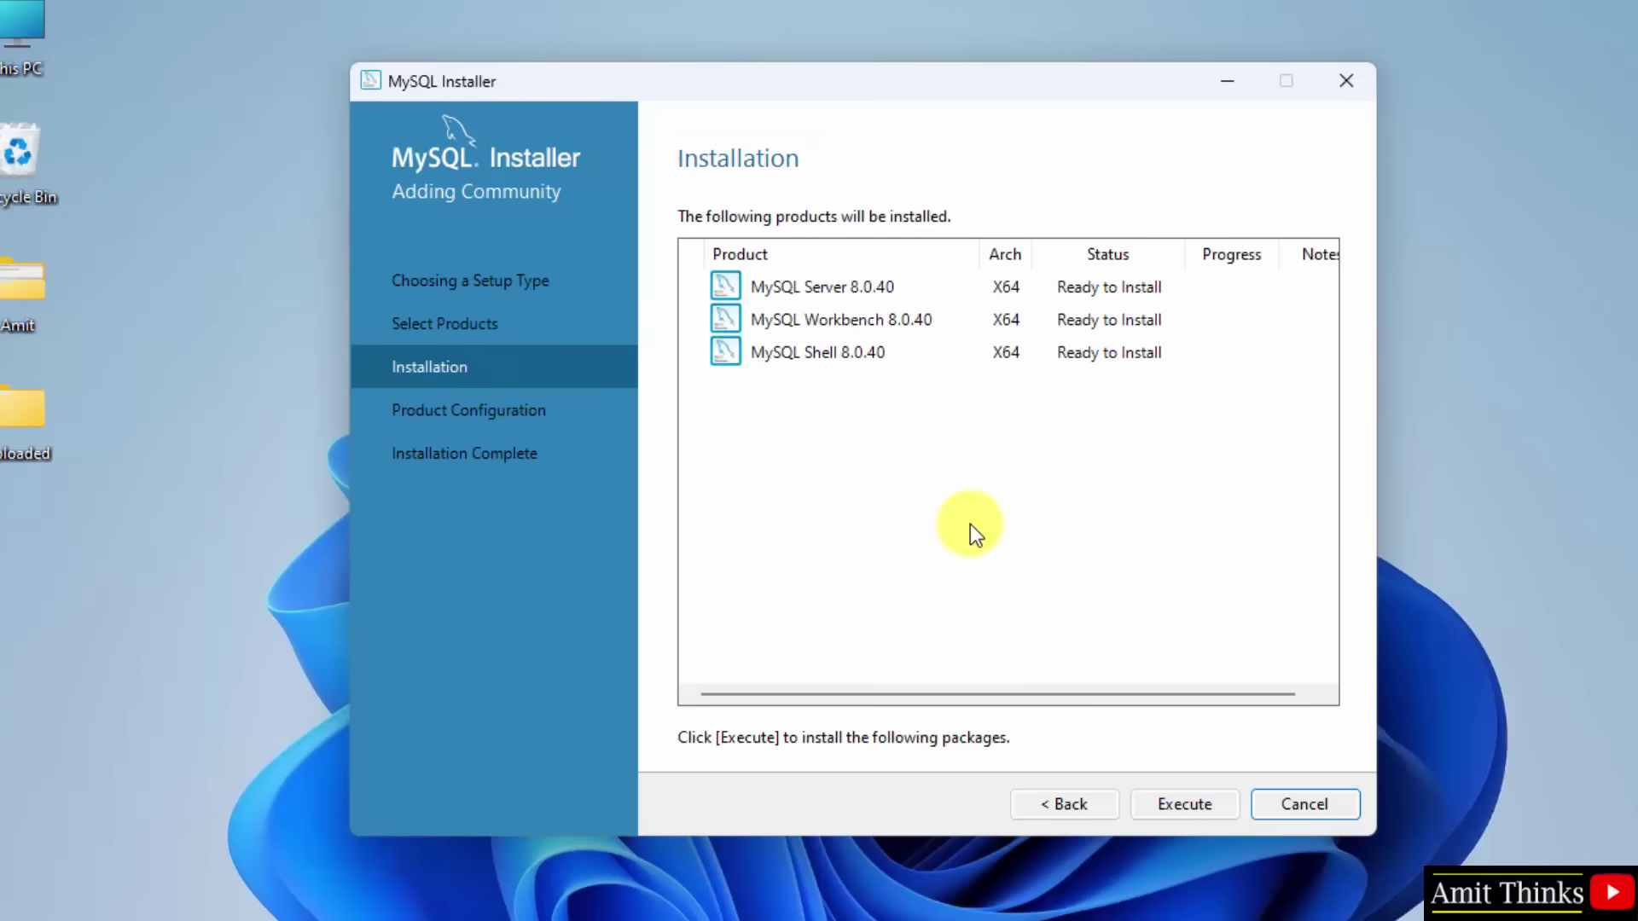
# Step: Install Server, Workbench and Shell 8.0.40, then continue to Product Configuration
pyautogui.click(1185, 805)
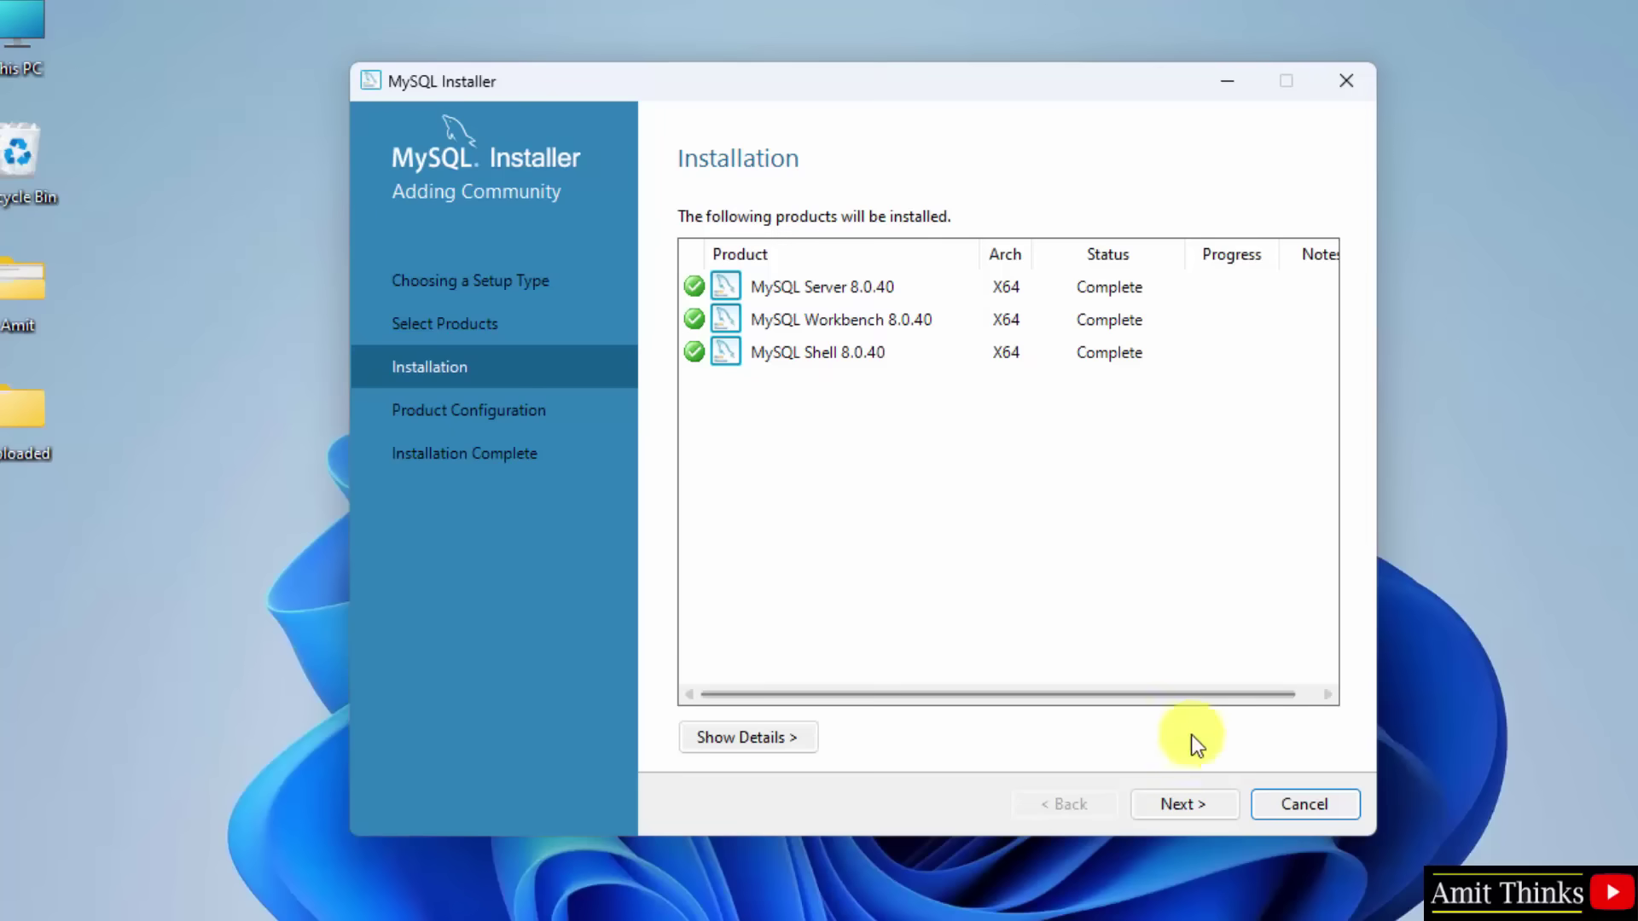
pyautogui.click(1190, 791)
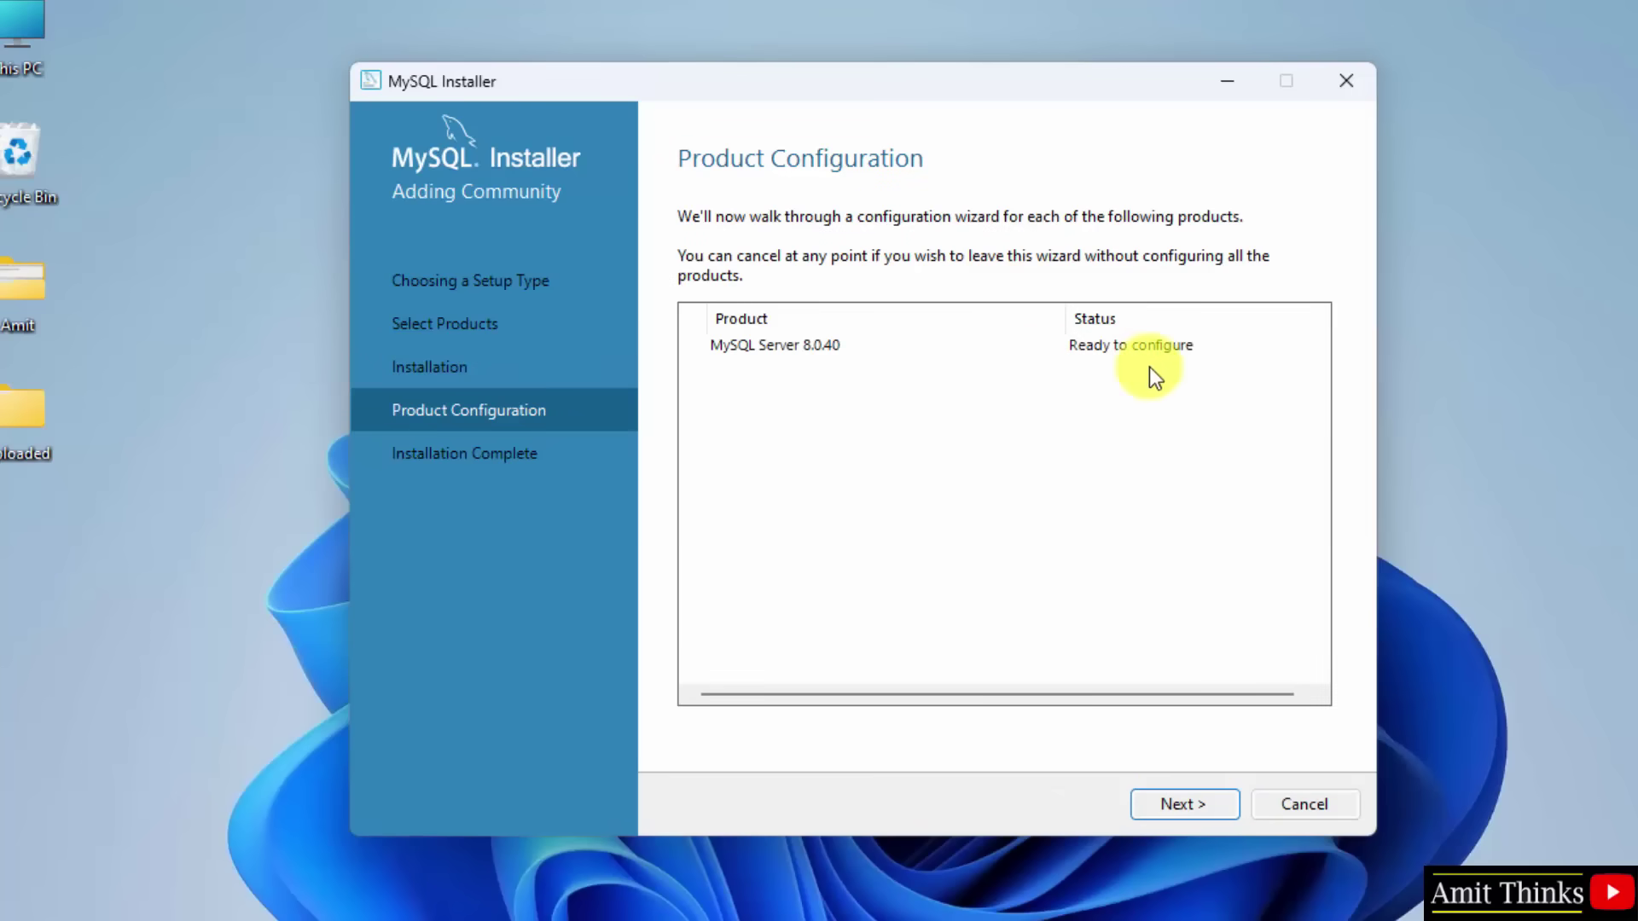
# Step: Keep default networking on port 3306 and strong password authentication
pyautogui.click(1189, 802)
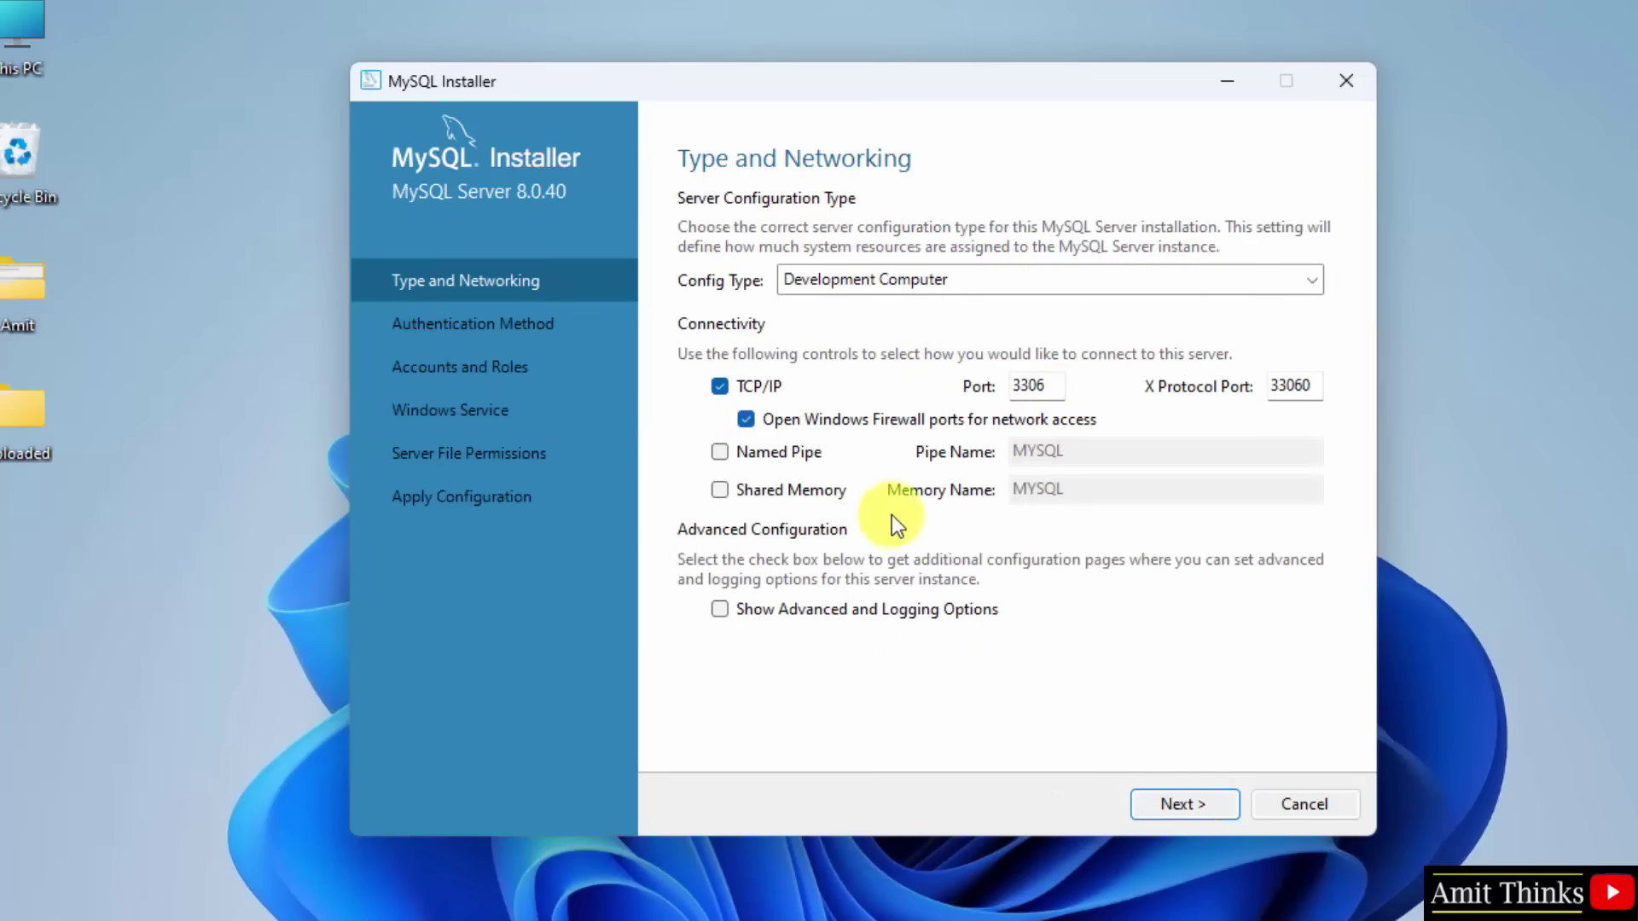
pyautogui.doubleClick(1029, 385)
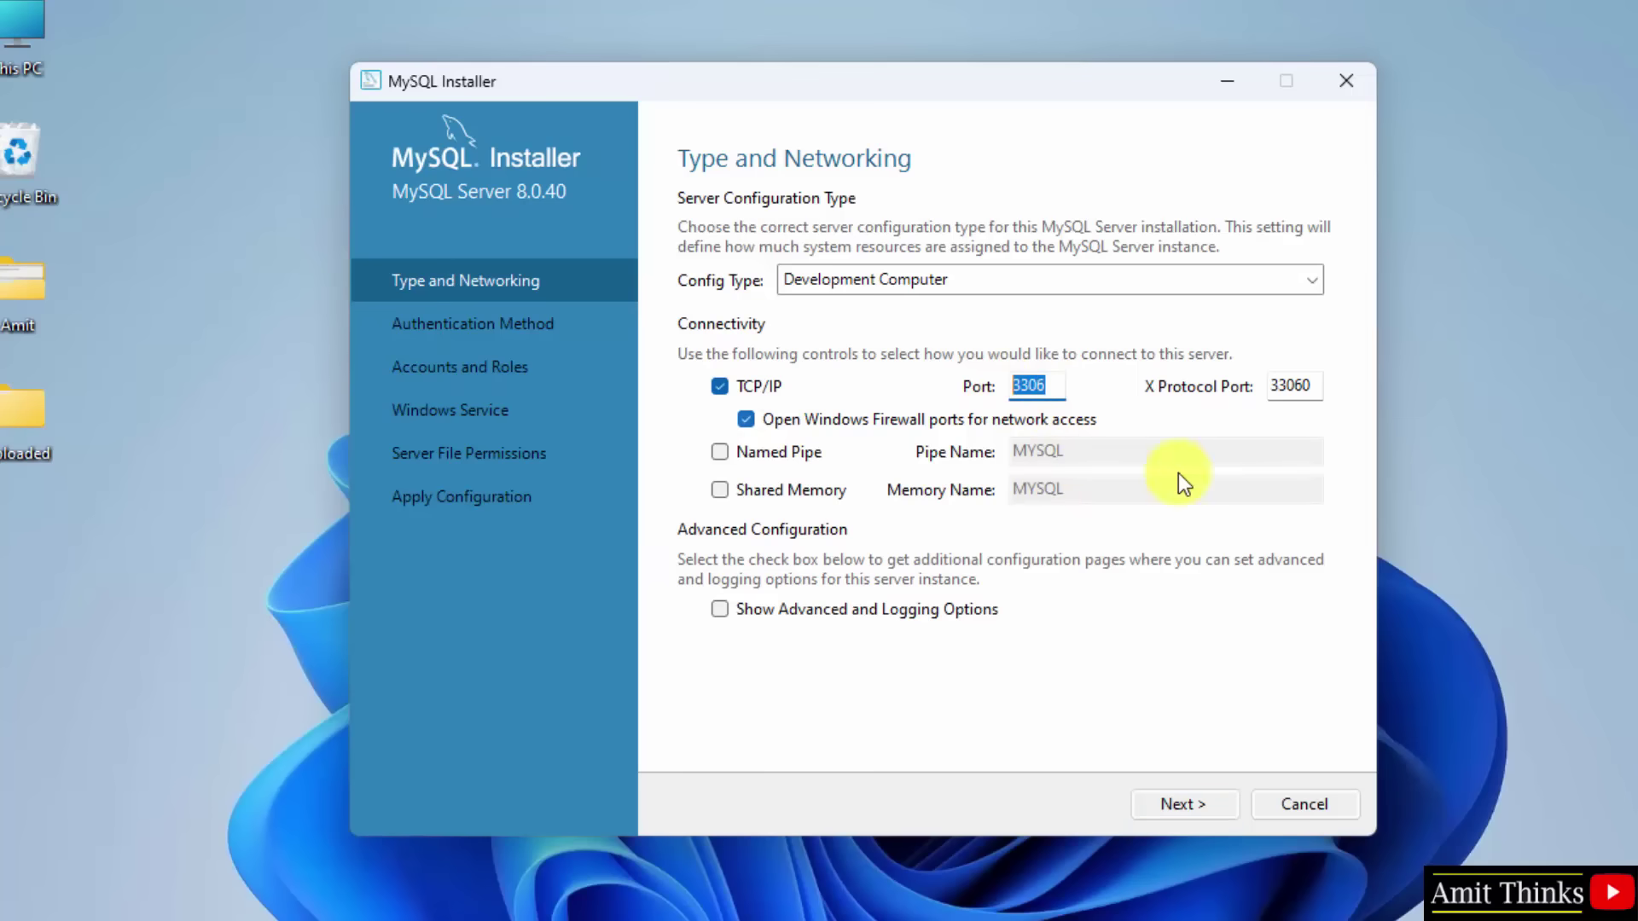
pyautogui.click(1190, 807)
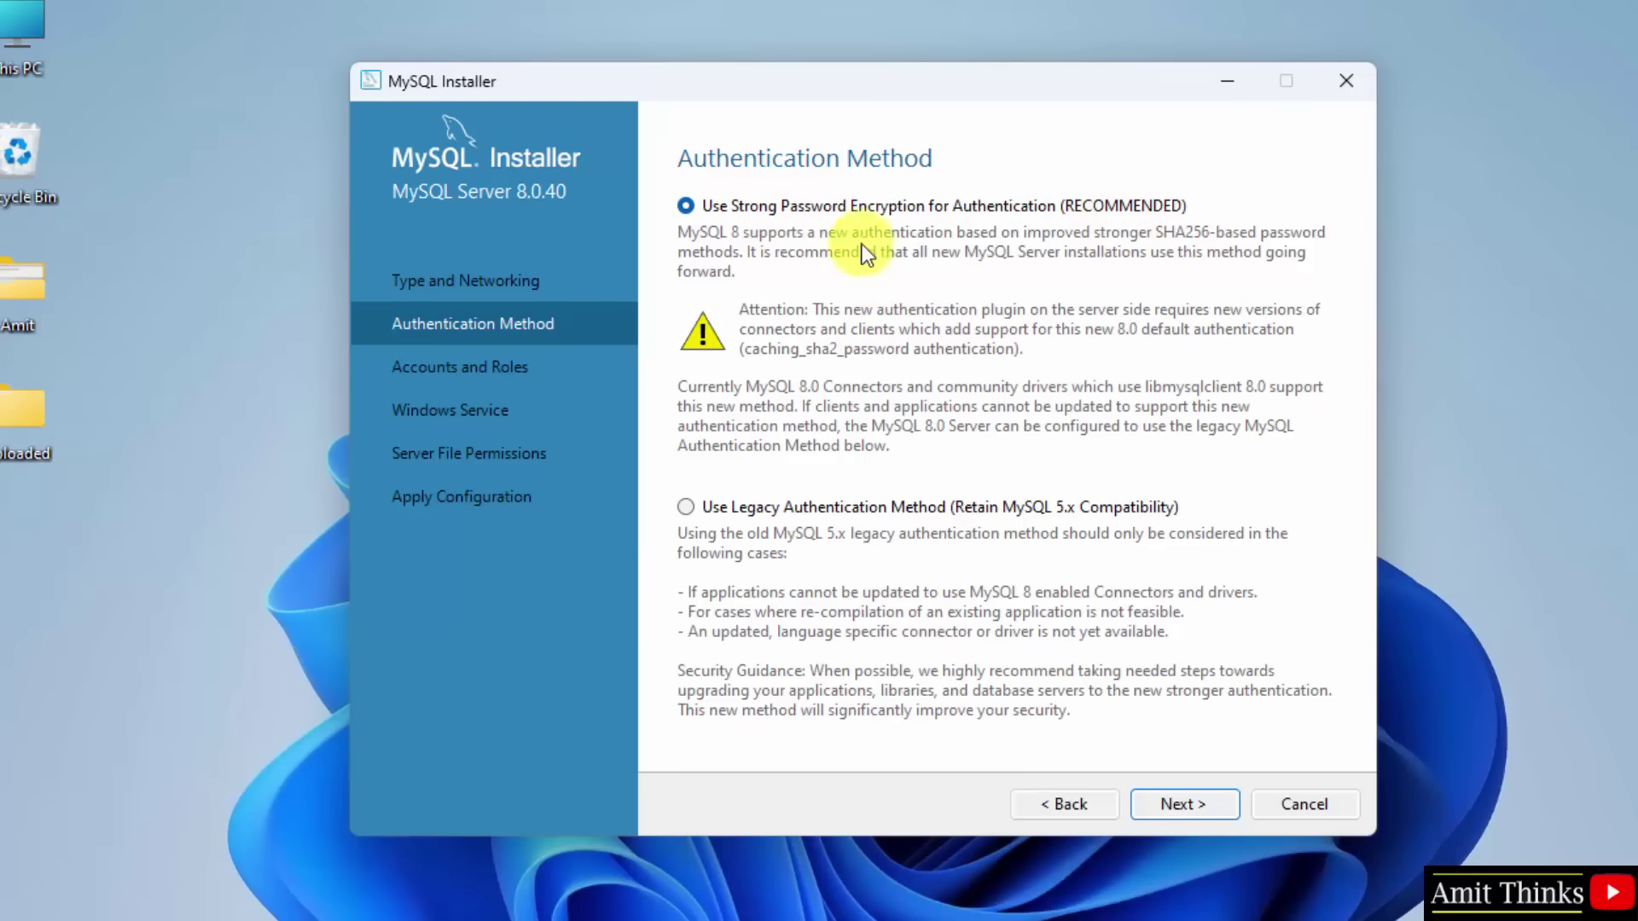
pyautogui.click(1200, 806)
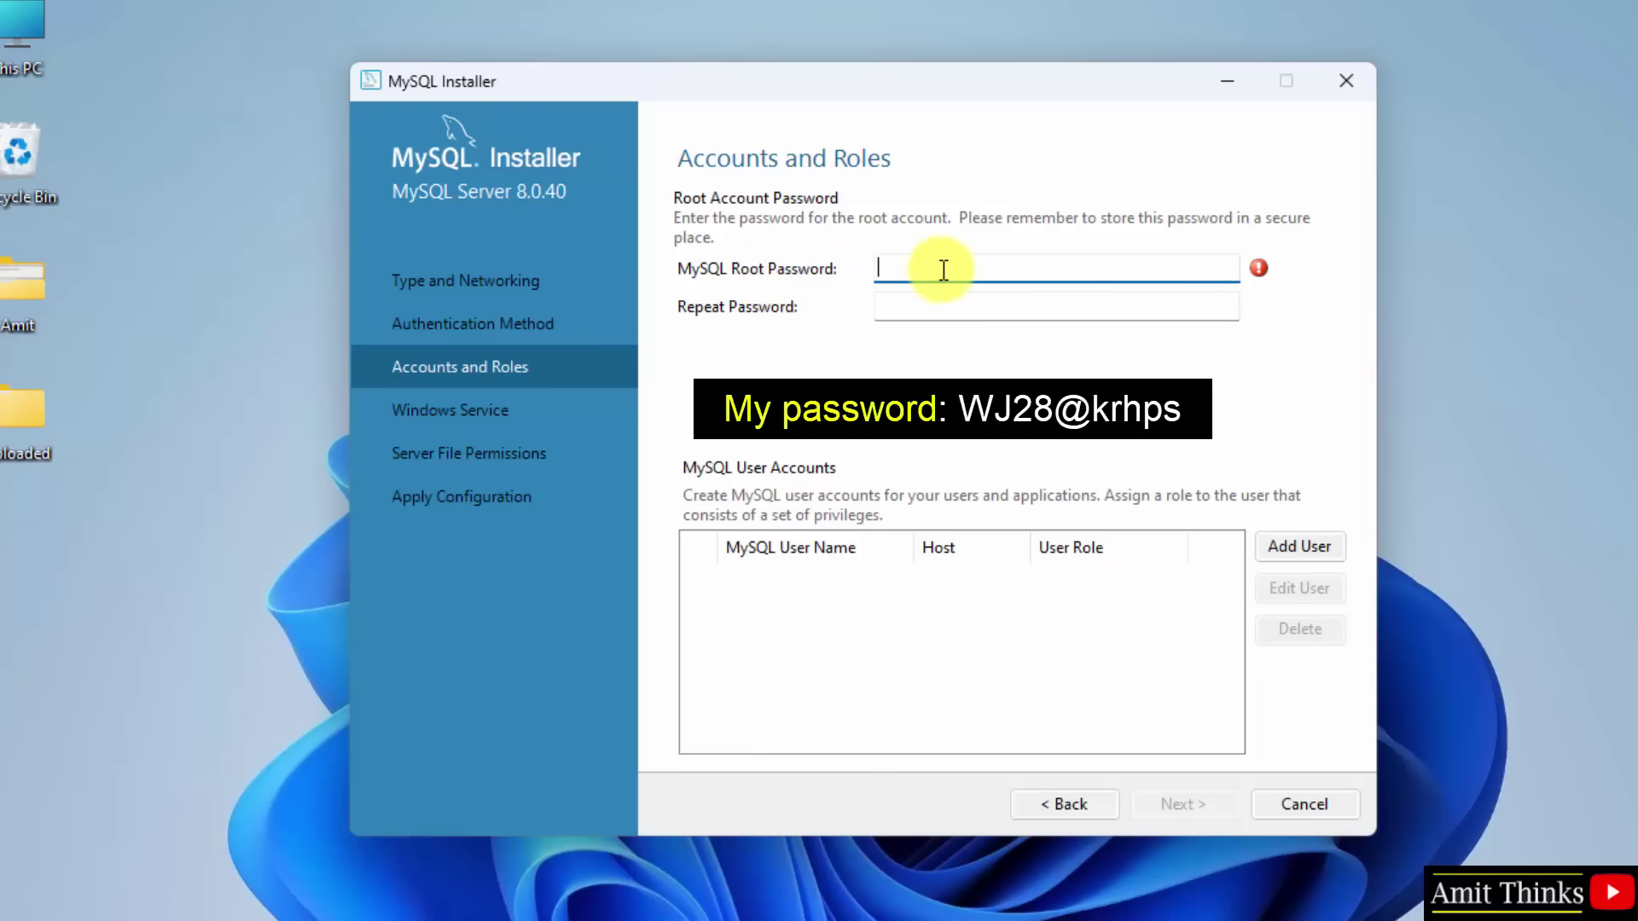
# Step: Enter and confirm the root account password, then continue
pyautogui.press('capslock')
pyautogui.press('Tab')
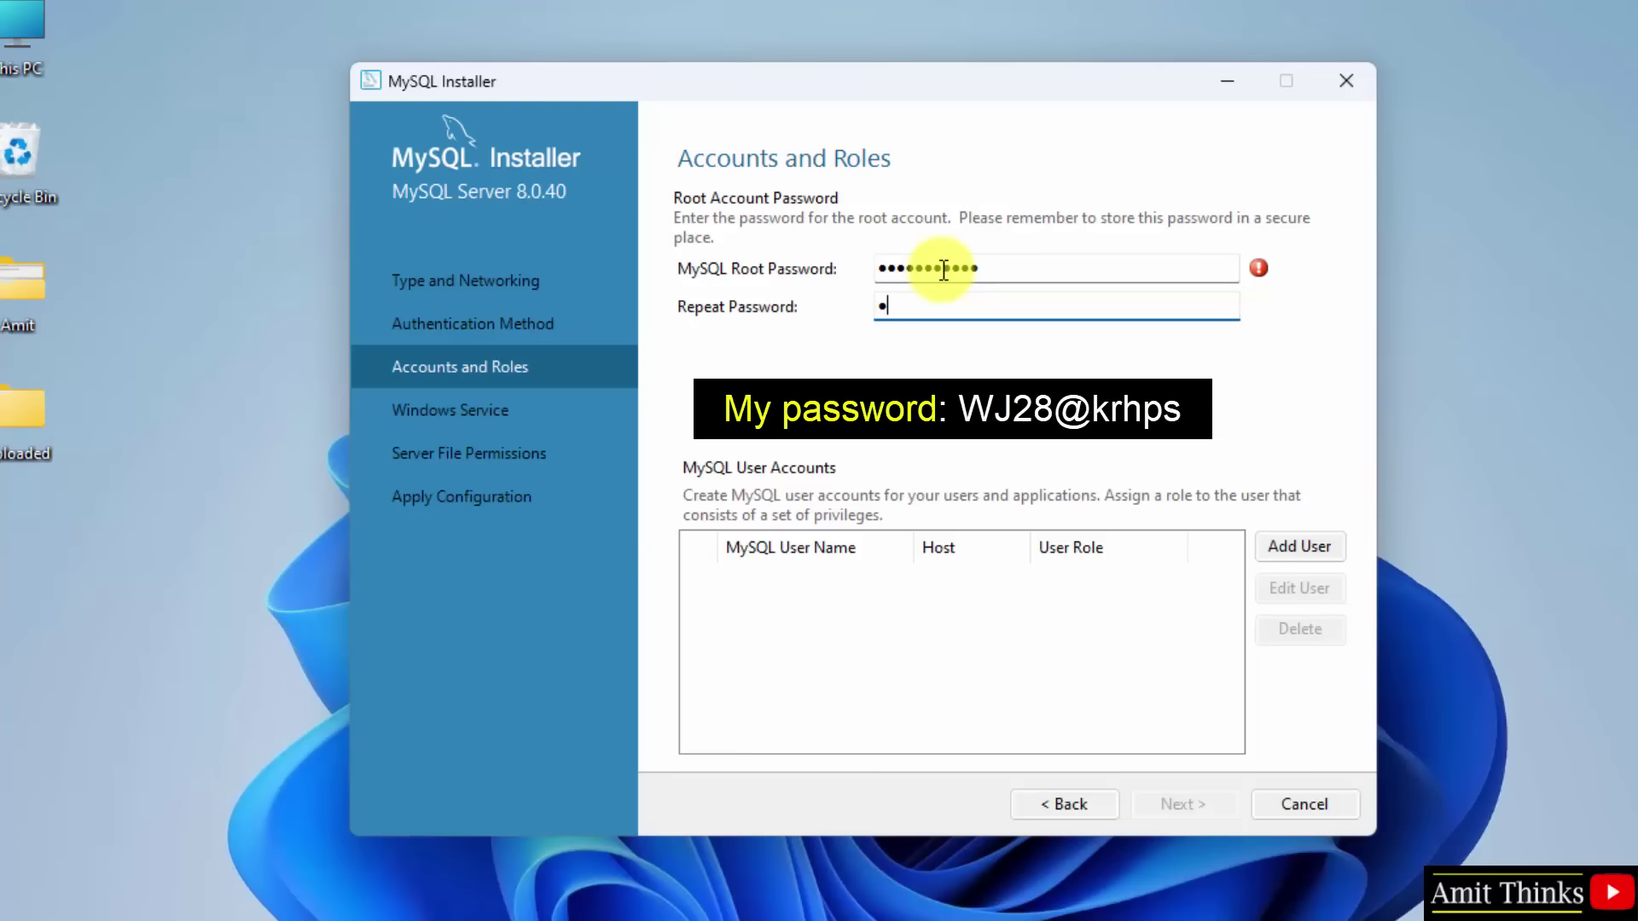
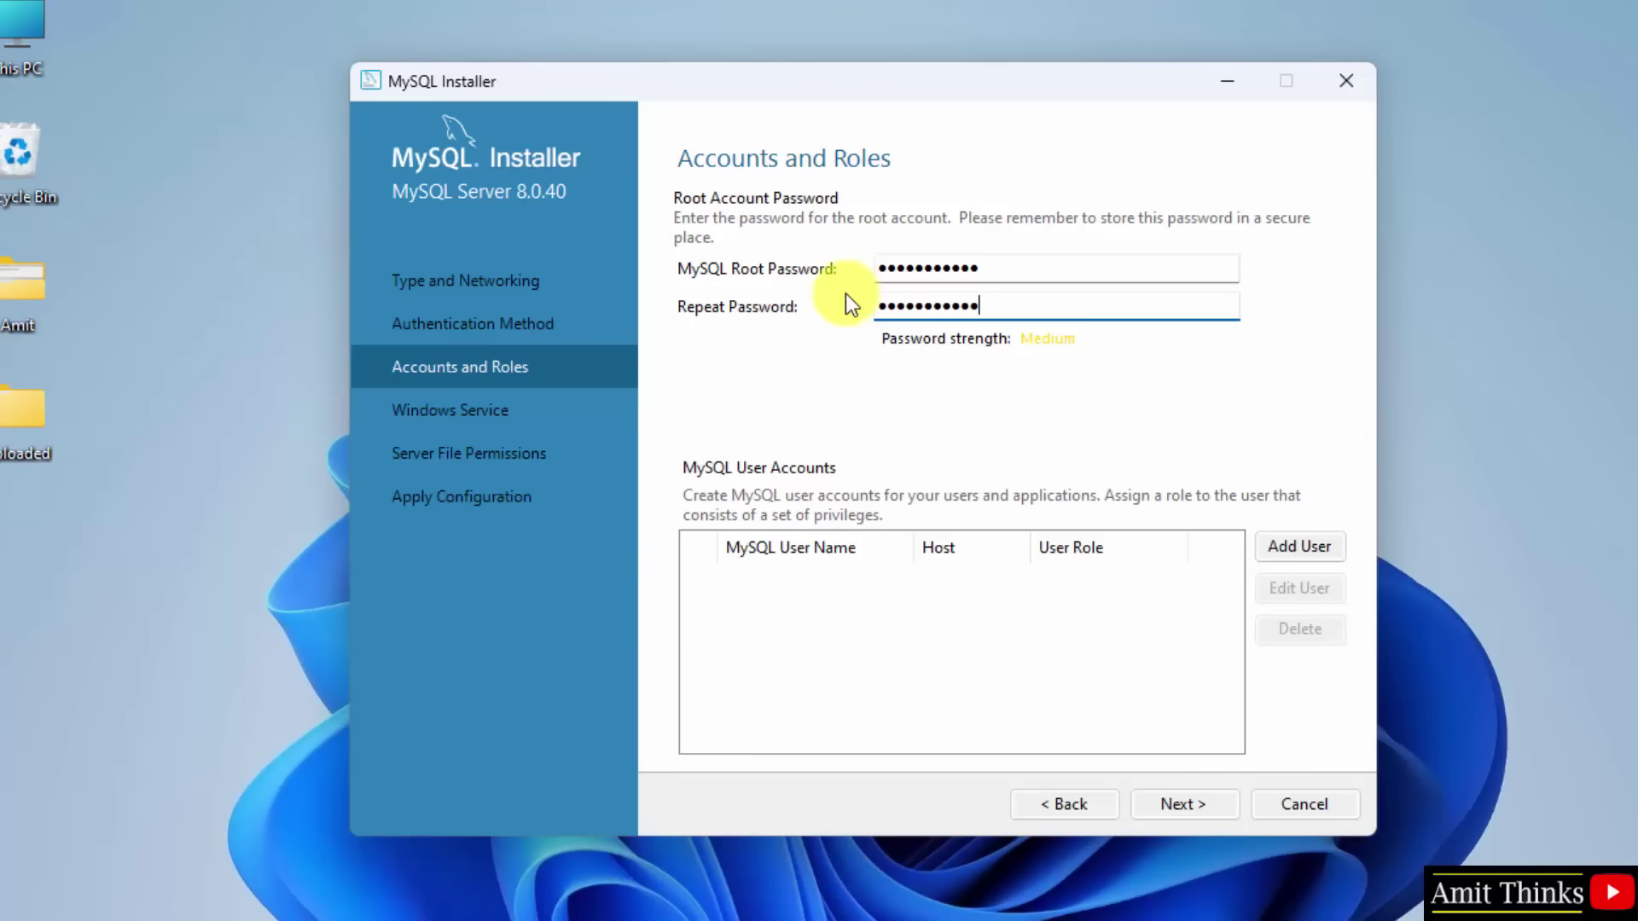
pyautogui.click(1185, 811)
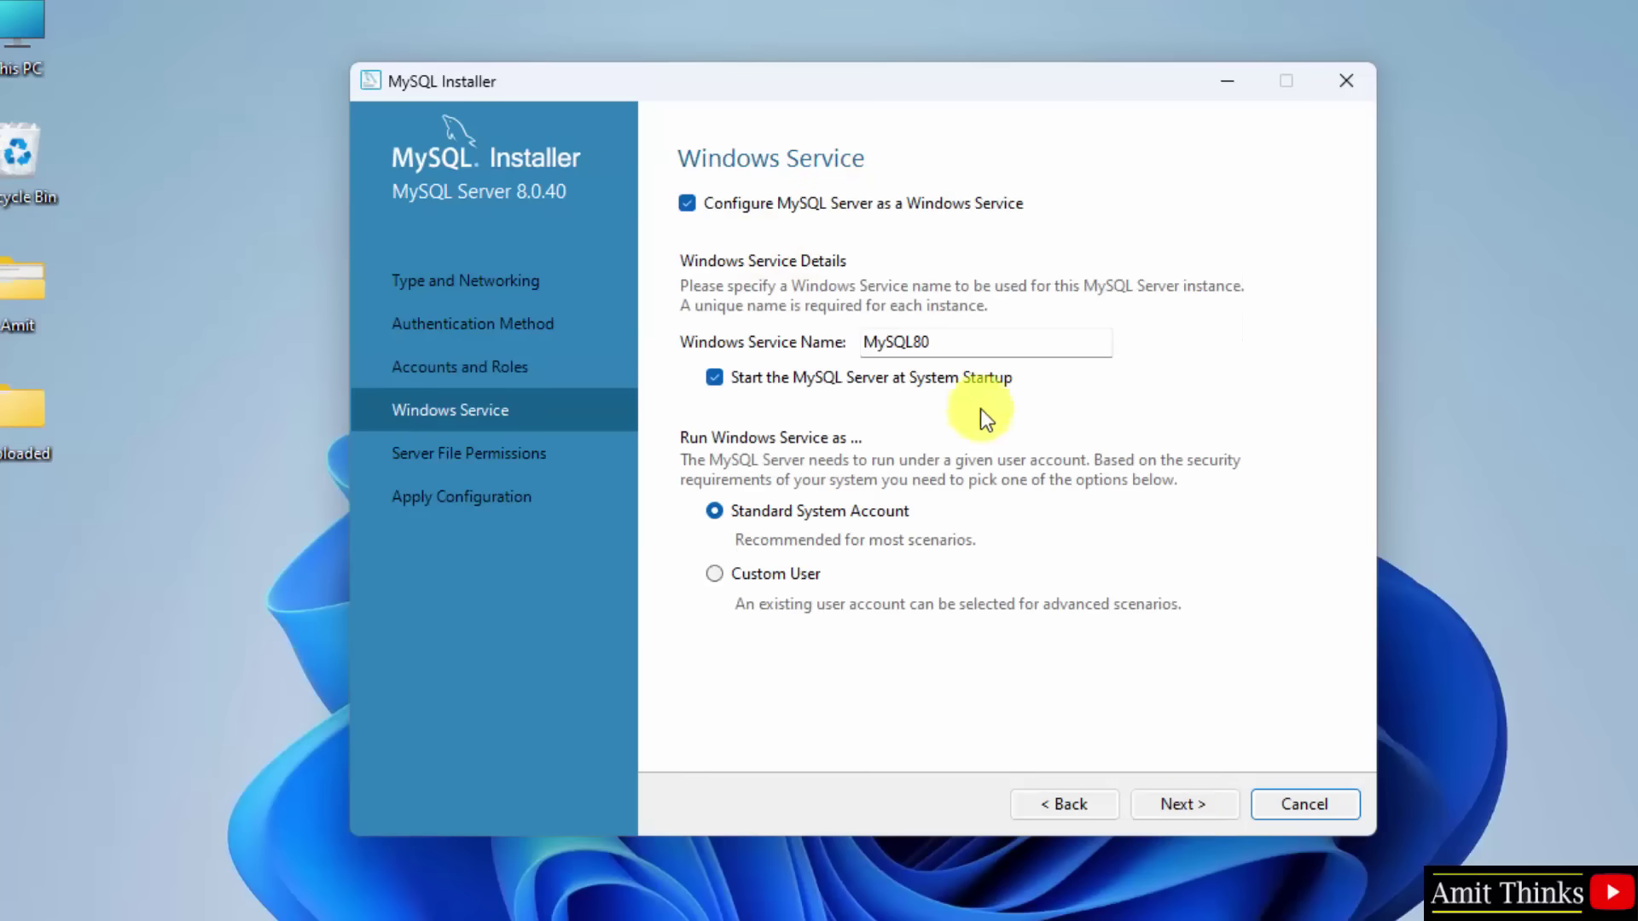
# Step: Keep the MySQL80 service and default file permissions, execute the configuration and finish
pyautogui.click(1195, 812)
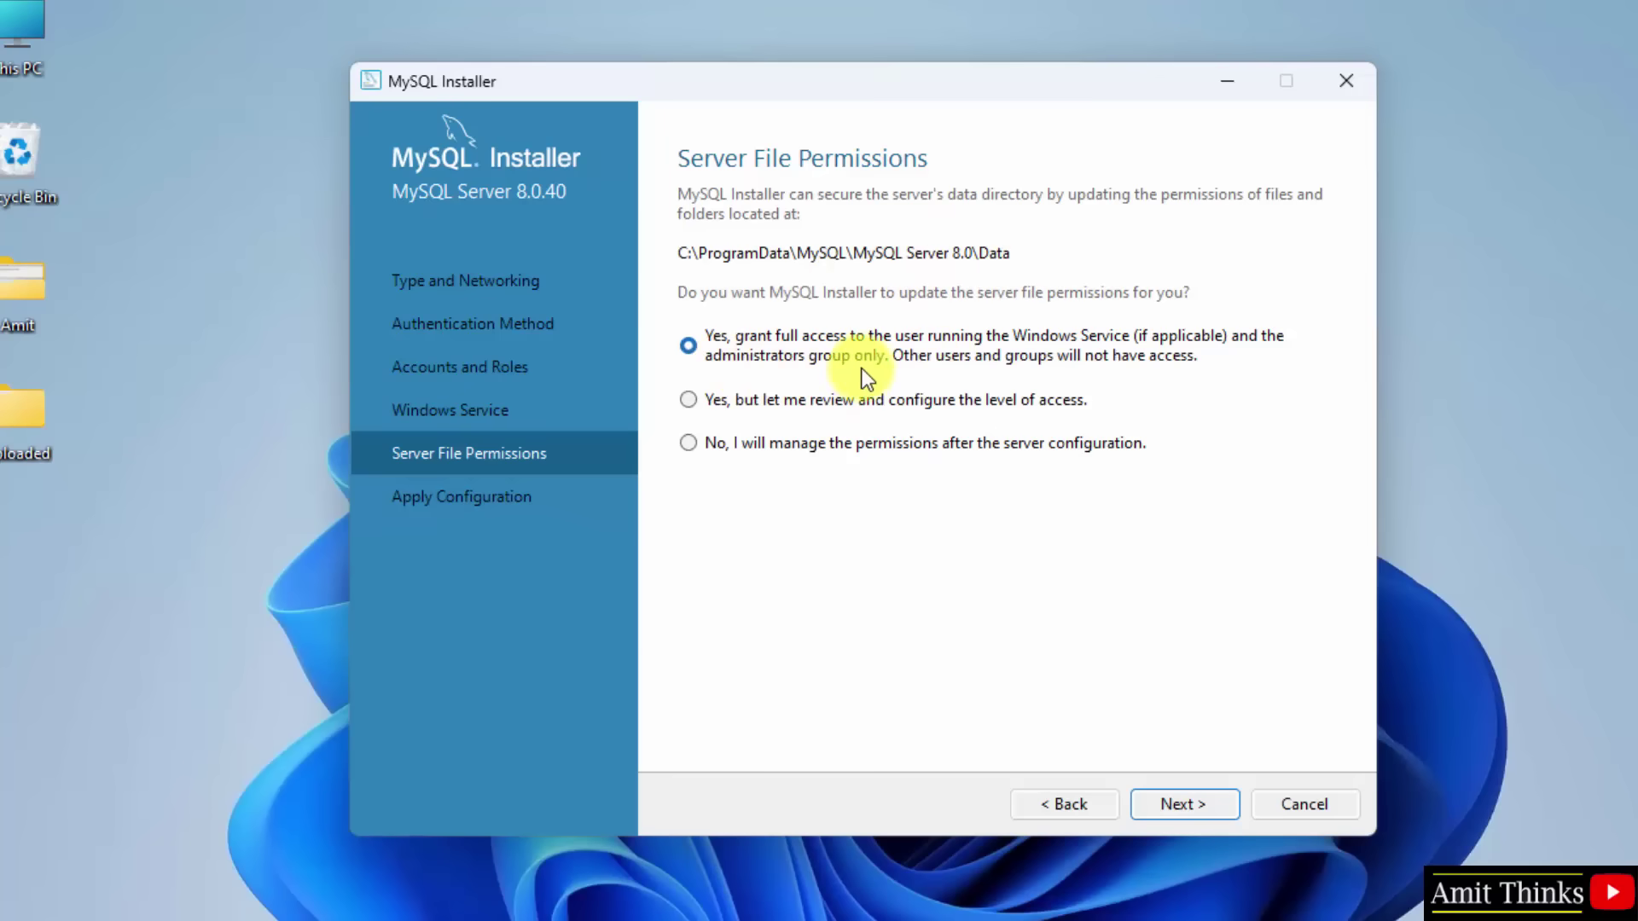
pyautogui.click(1206, 795)
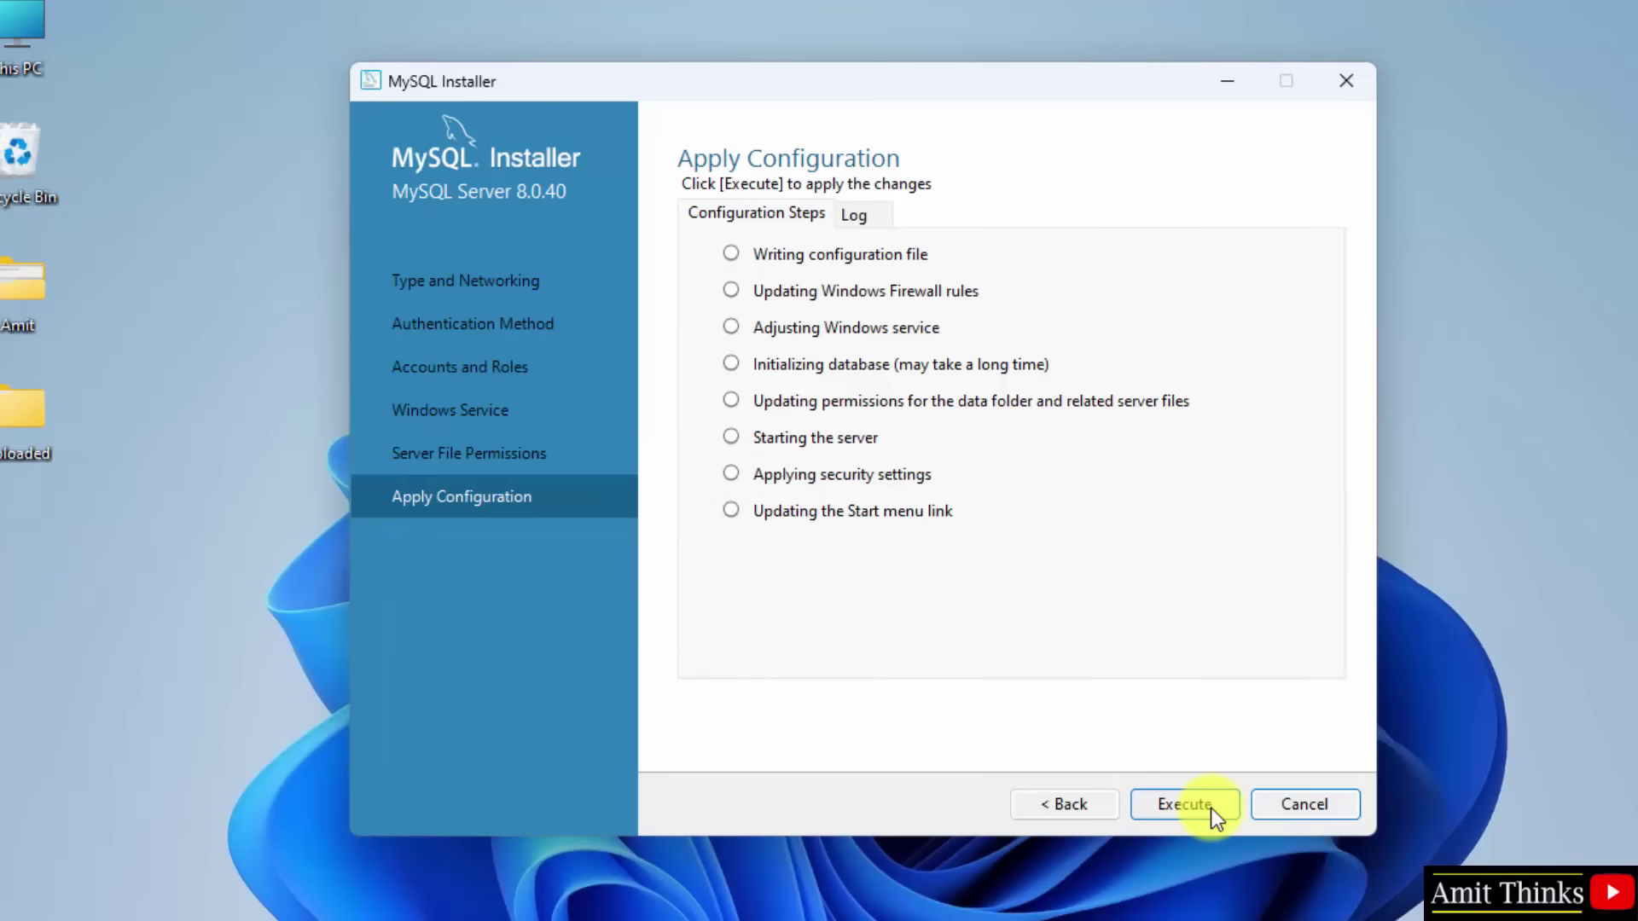
pyautogui.click(1210, 807)
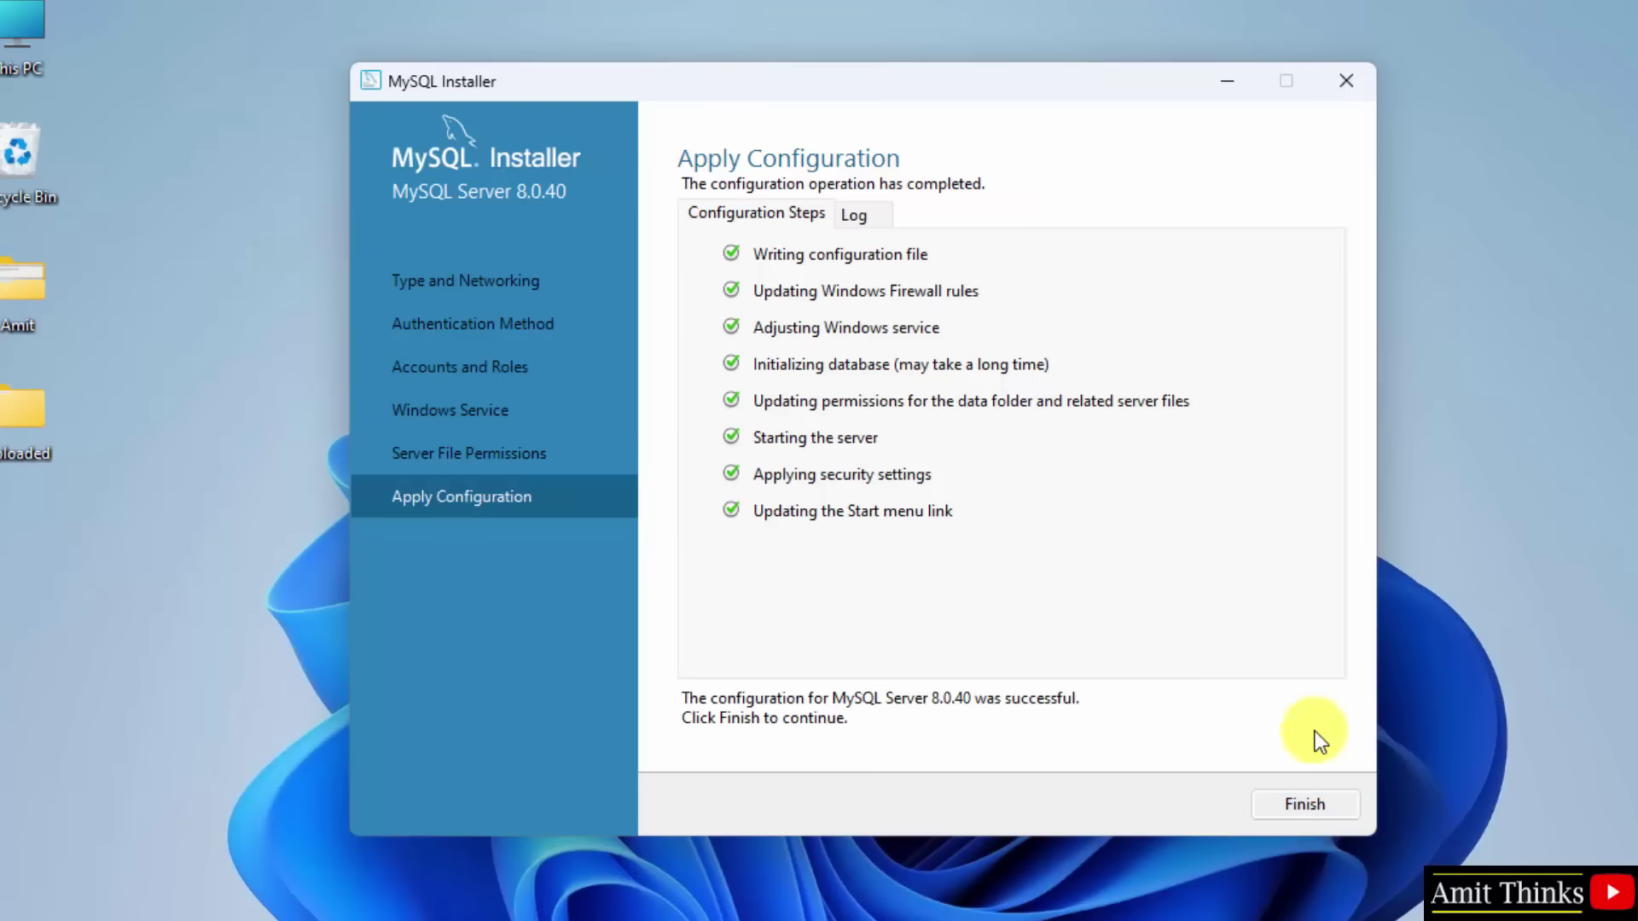
pyautogui.click(1334, 812)
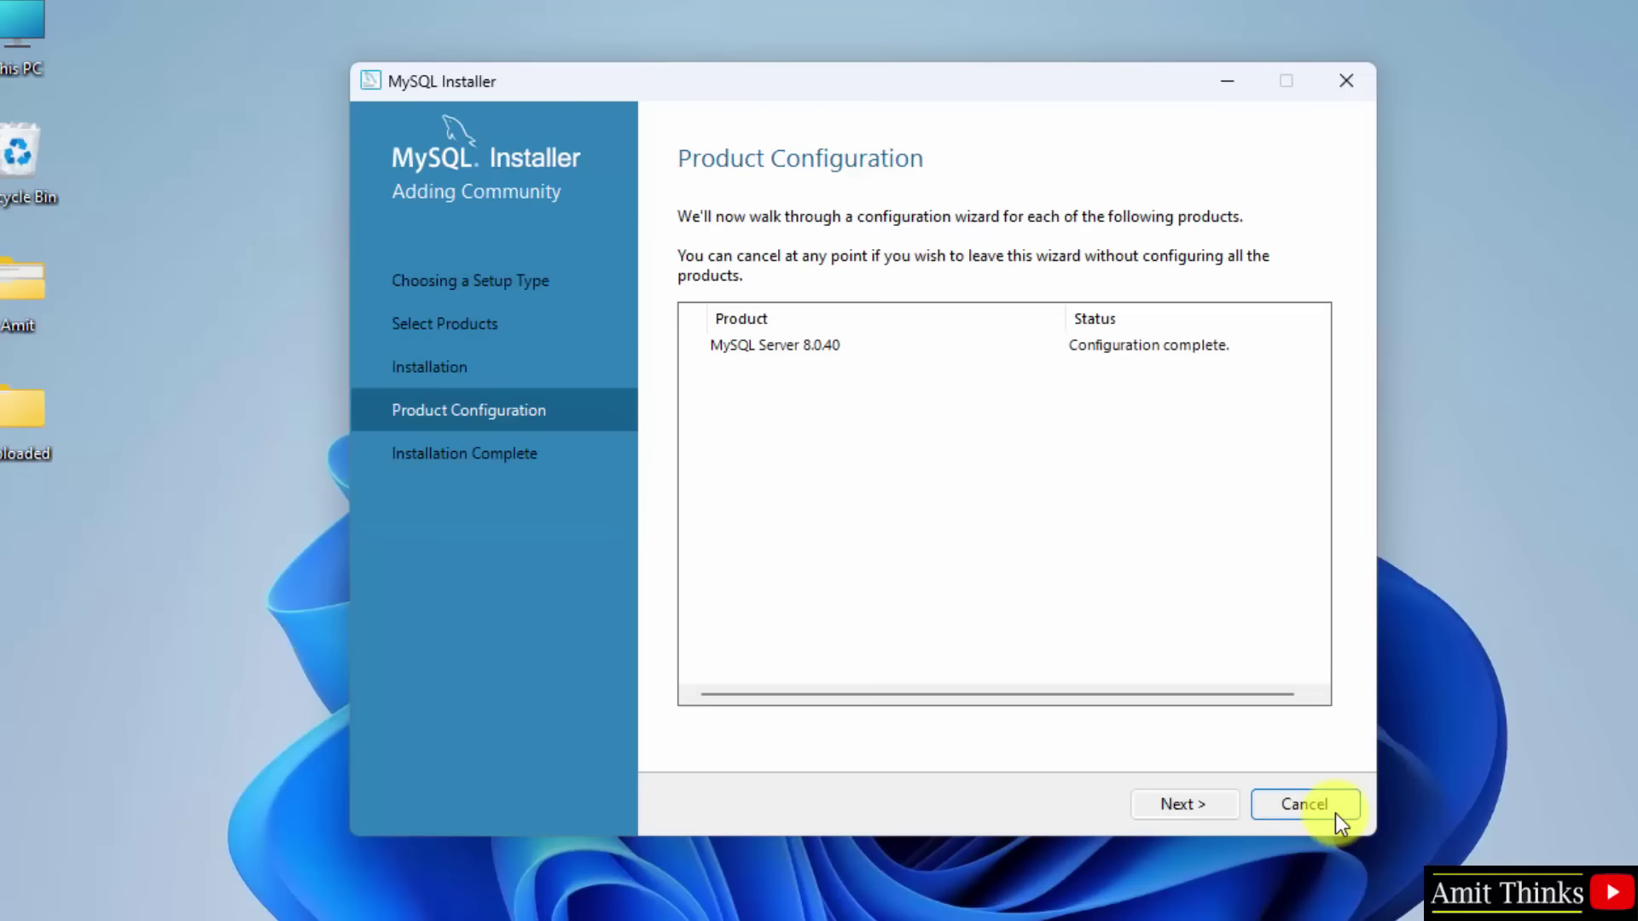
# Step: Finish the installer, launching Workbench and Shell, then minimize Workbench
pyautogui.click(1200, 802)
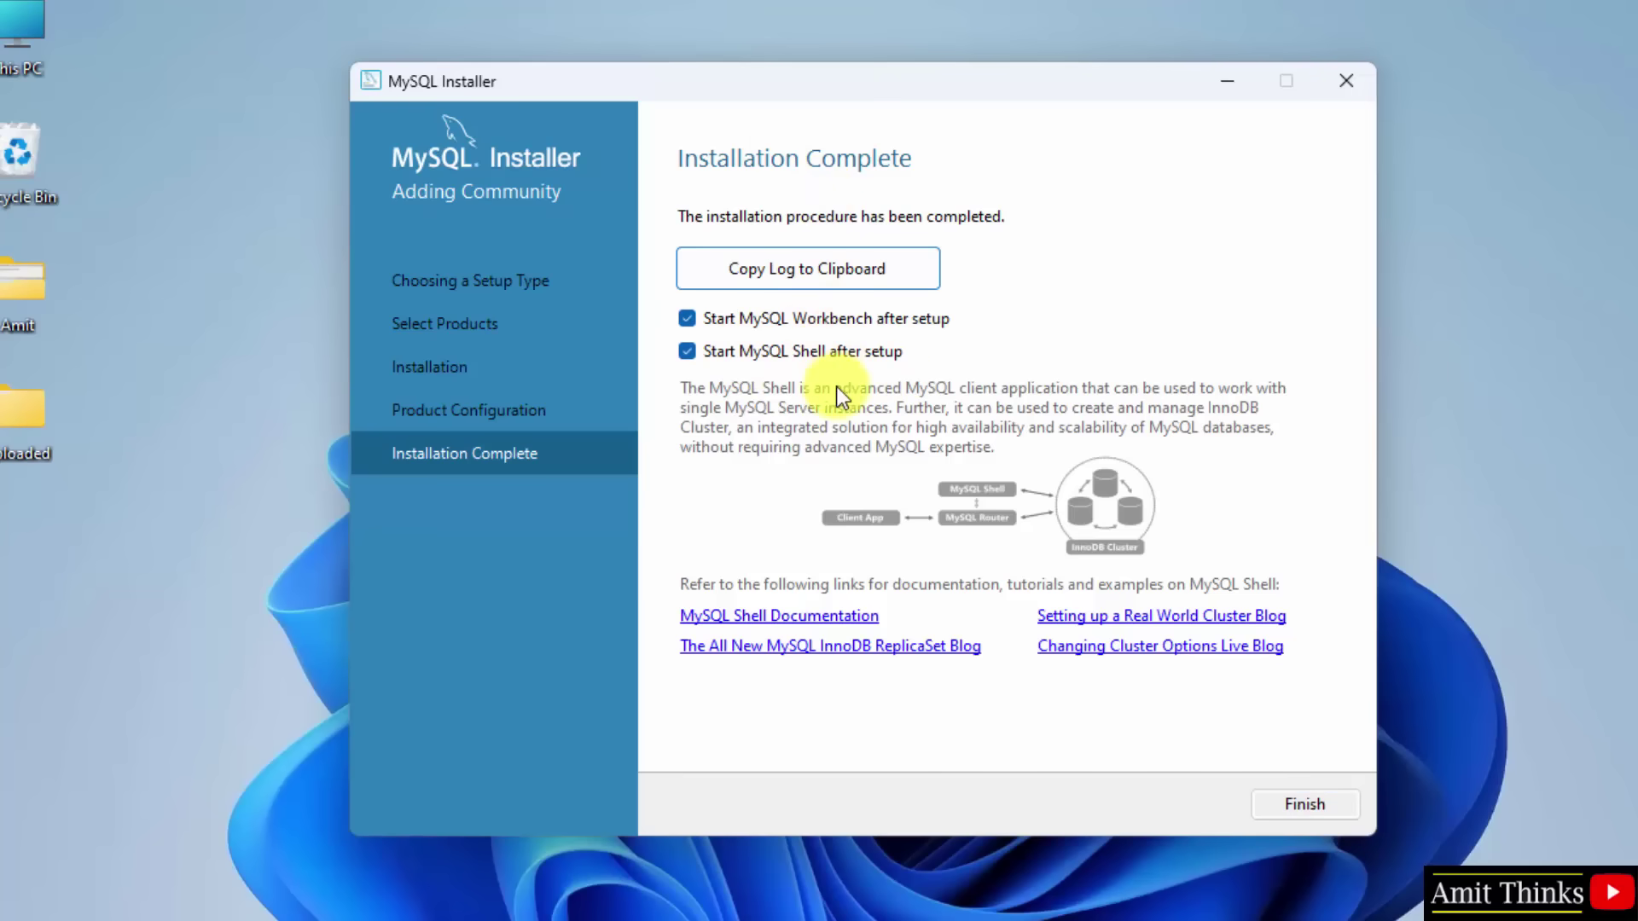
pyautogui.click(1318, 800)
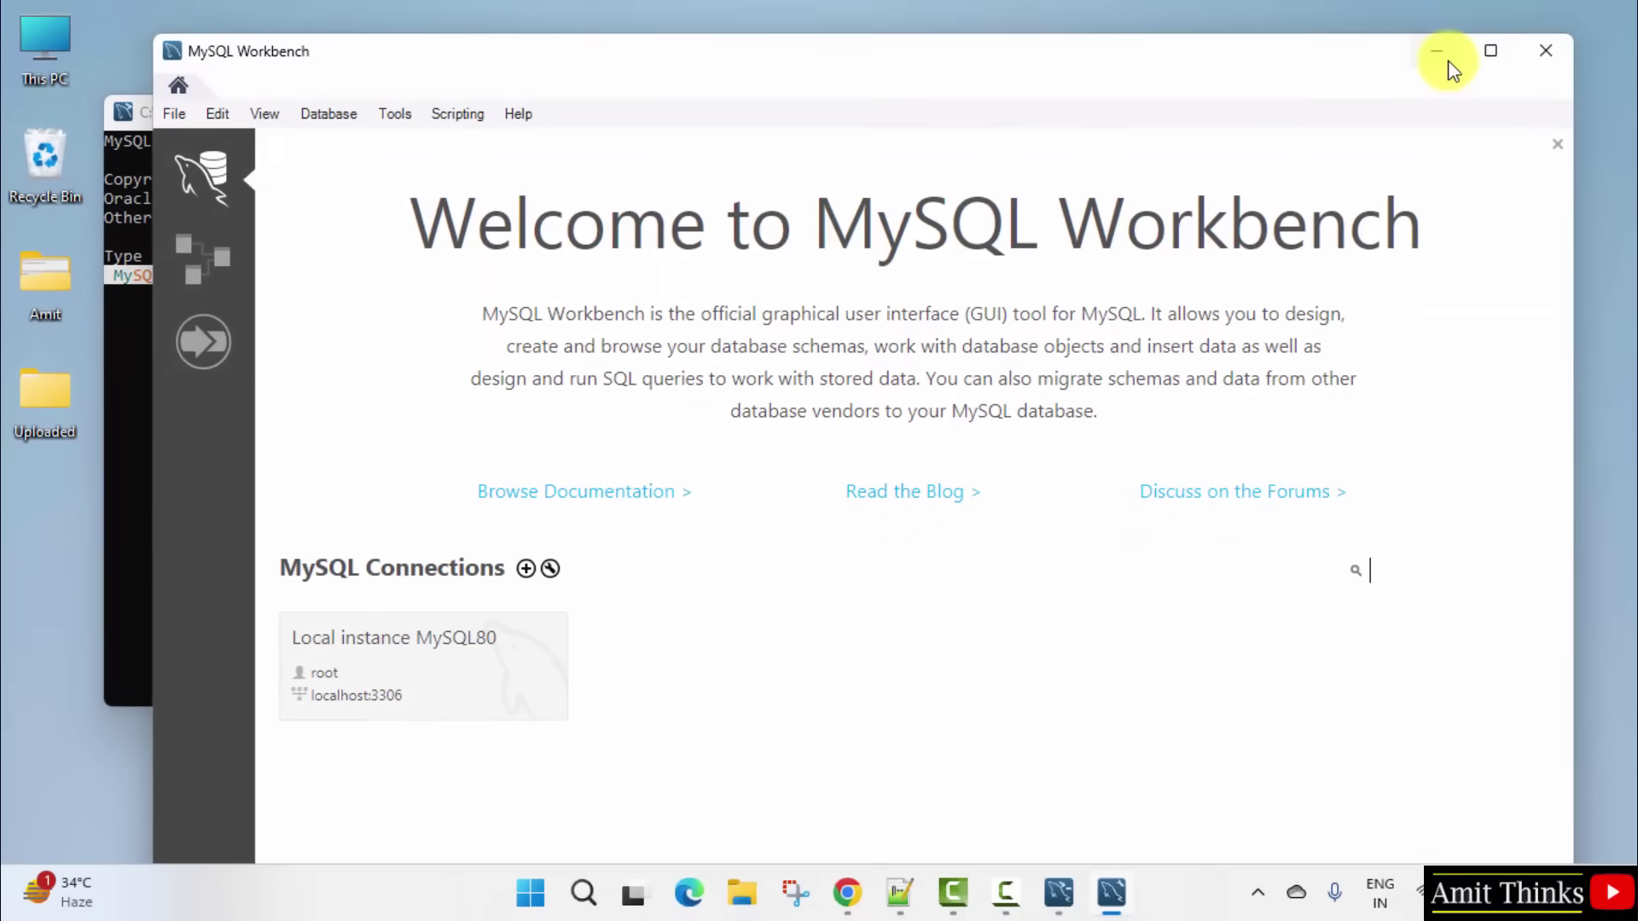
pyautogui.click(1440, 53)
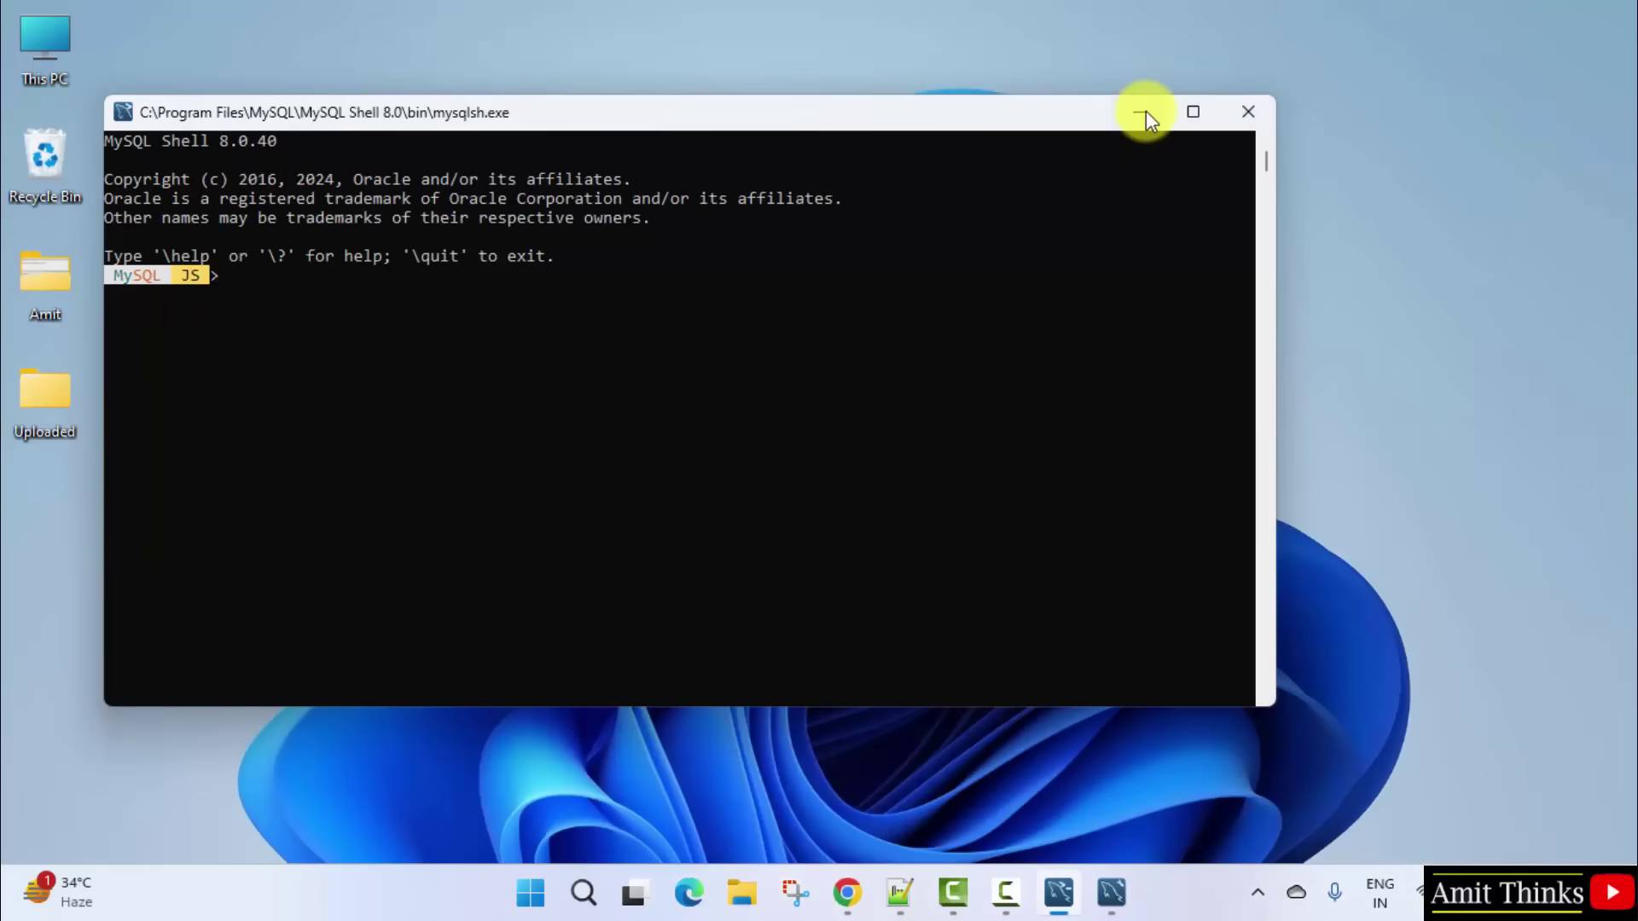
# Step: Browse File Explorer to C:\Program Files\MySQL\MySQL Server 8.0\bin
pyautogui.click(1145, 111)
pyautogui.doubleClick(42, 74)
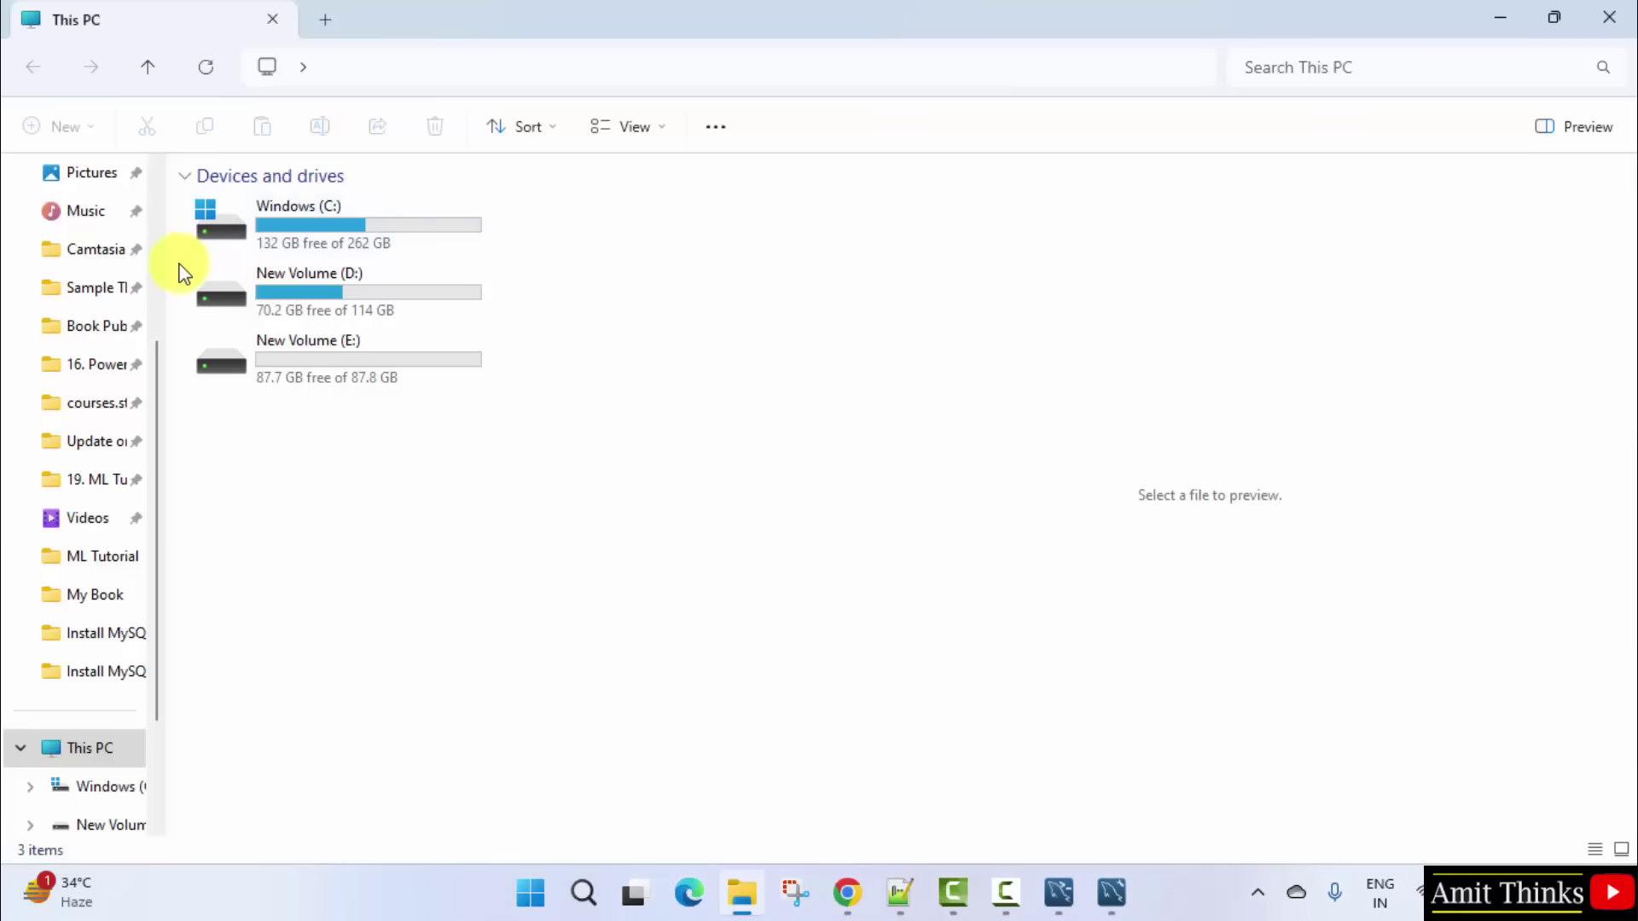
pyautogui.doubleClick(259, 248)
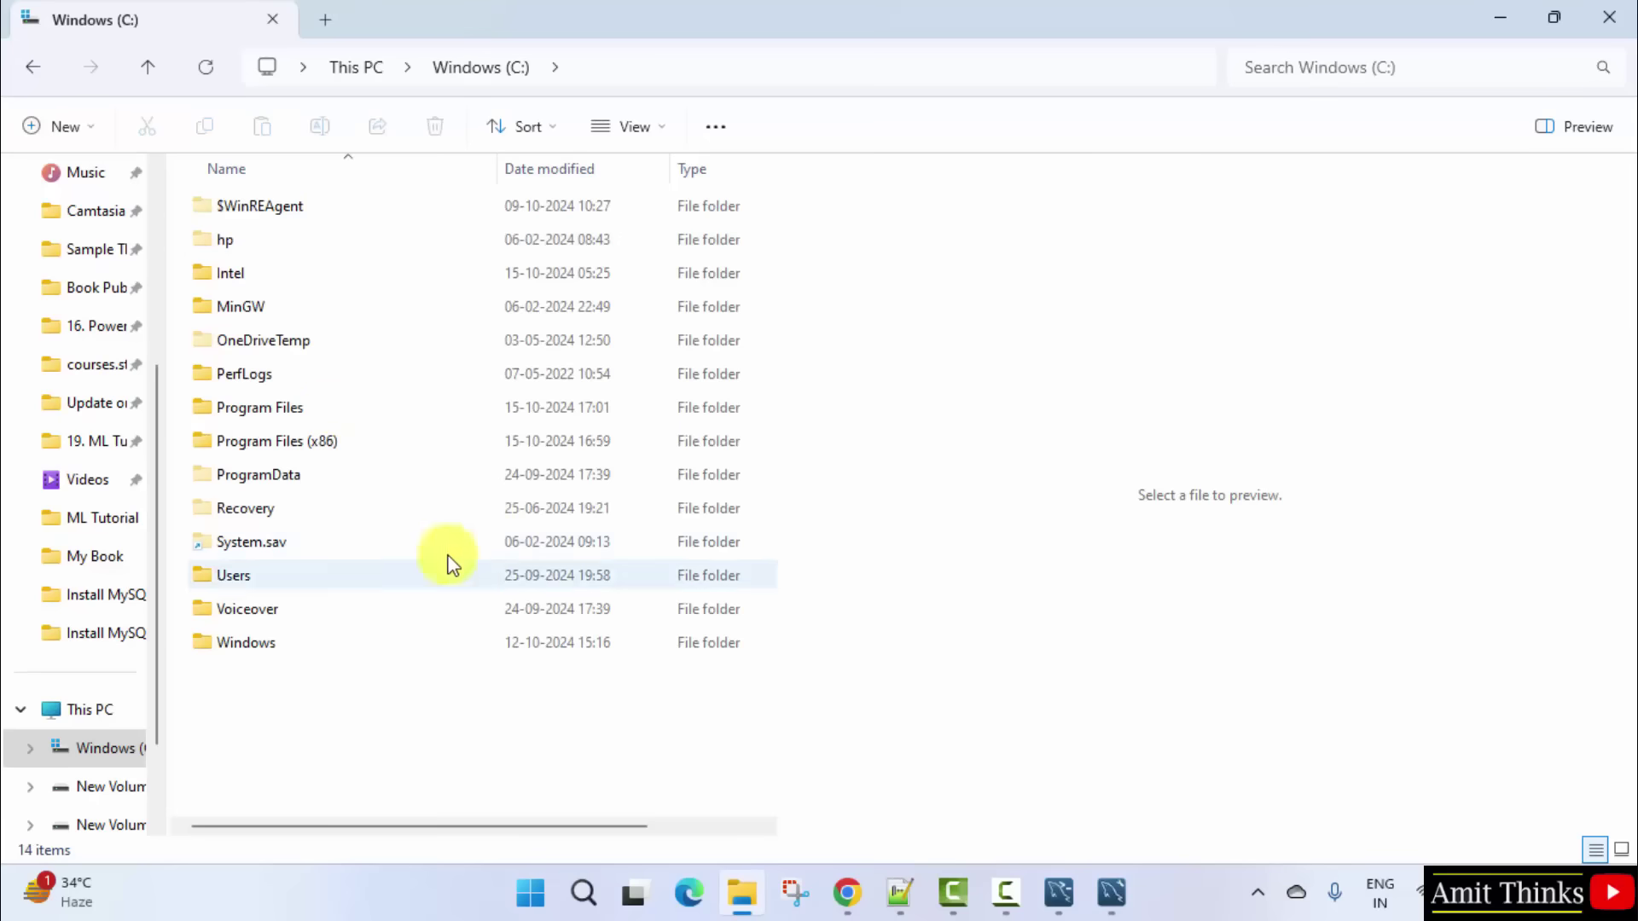
pyautogui.click(331, 413)
pyautogui.doubleClick(331, 413)
pyautogui.scroll(-4, 375, 563)
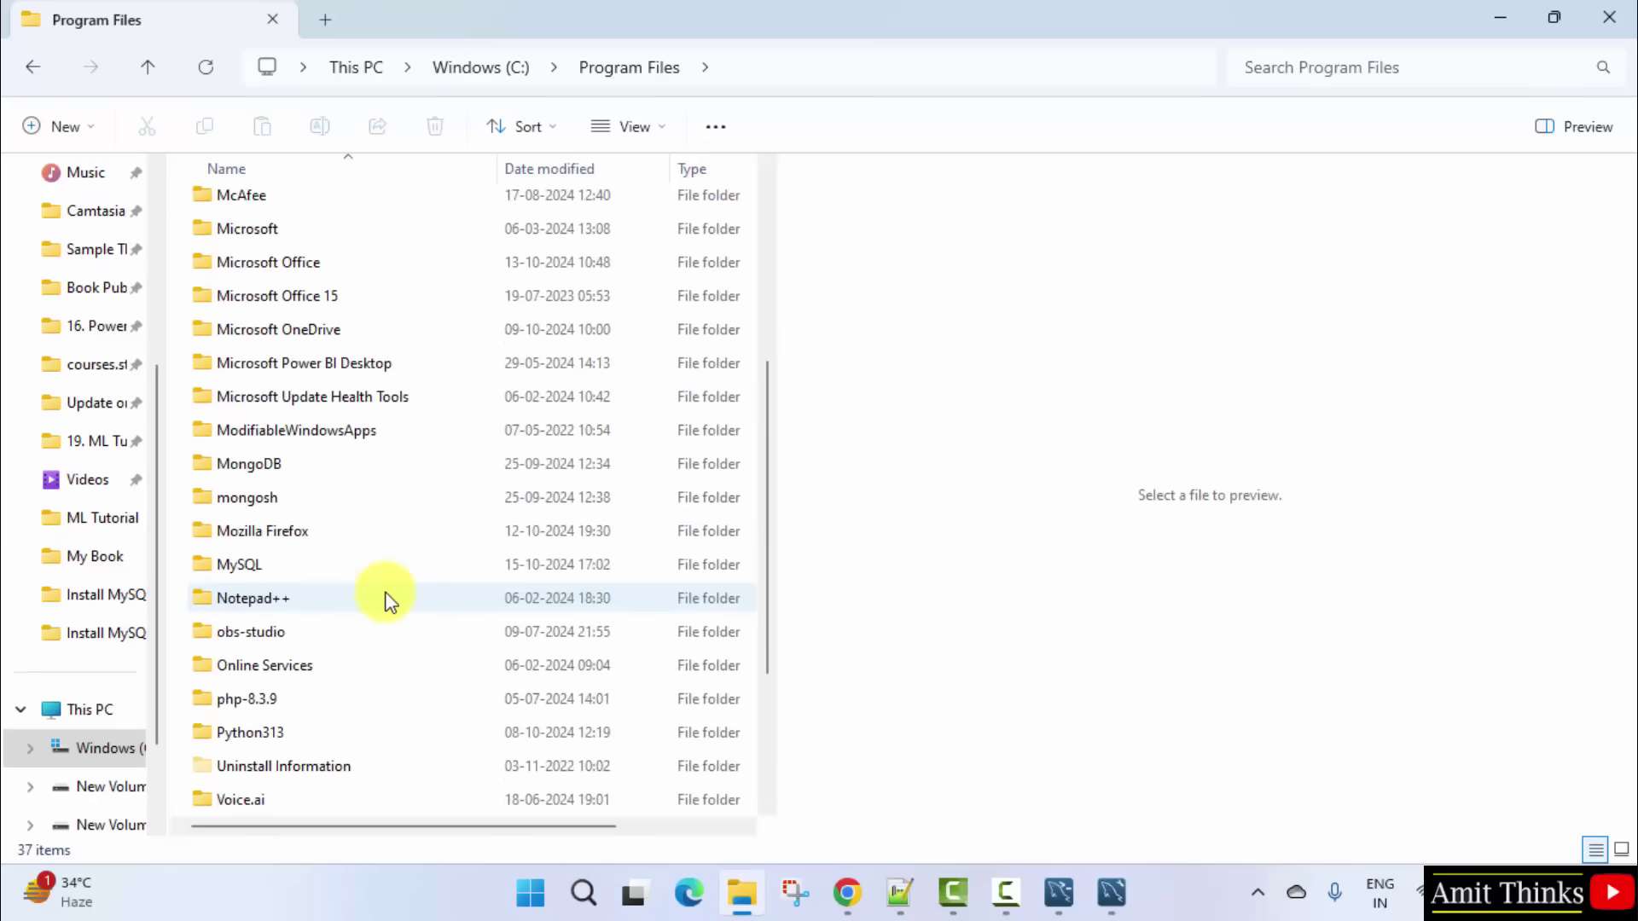
pyautogui.doubleClick(341, 563)
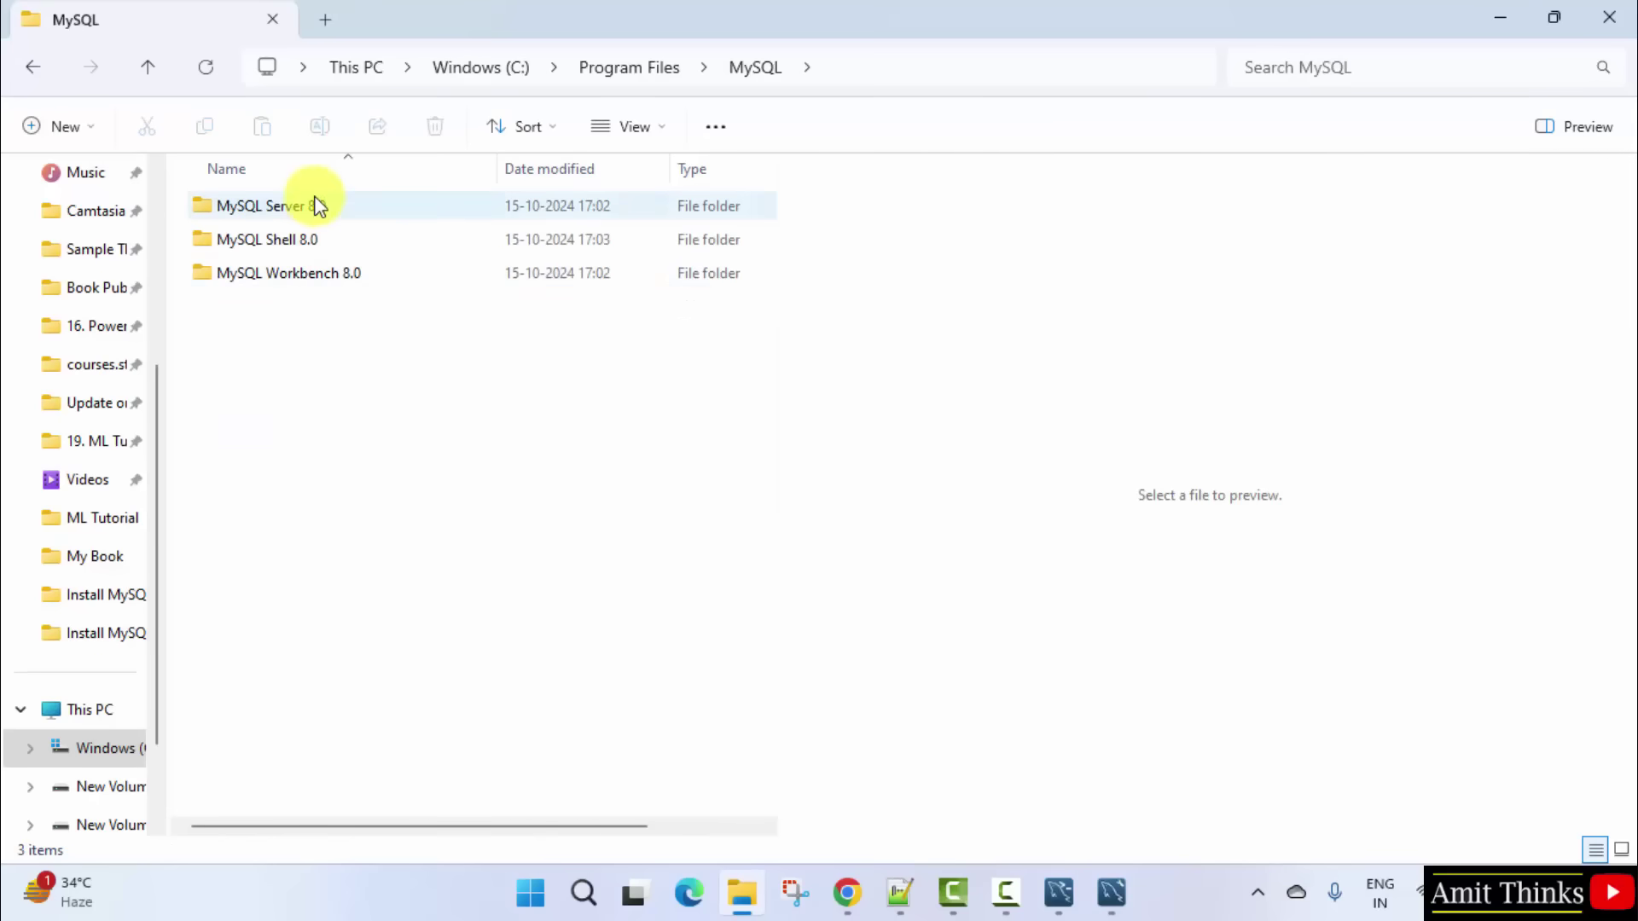
pyautogui.click(314, 205)
pyautogui.doubleClick(314, 205)
pyautogui.click(289, 209)
pyautogui.doubleClick(289, 208)
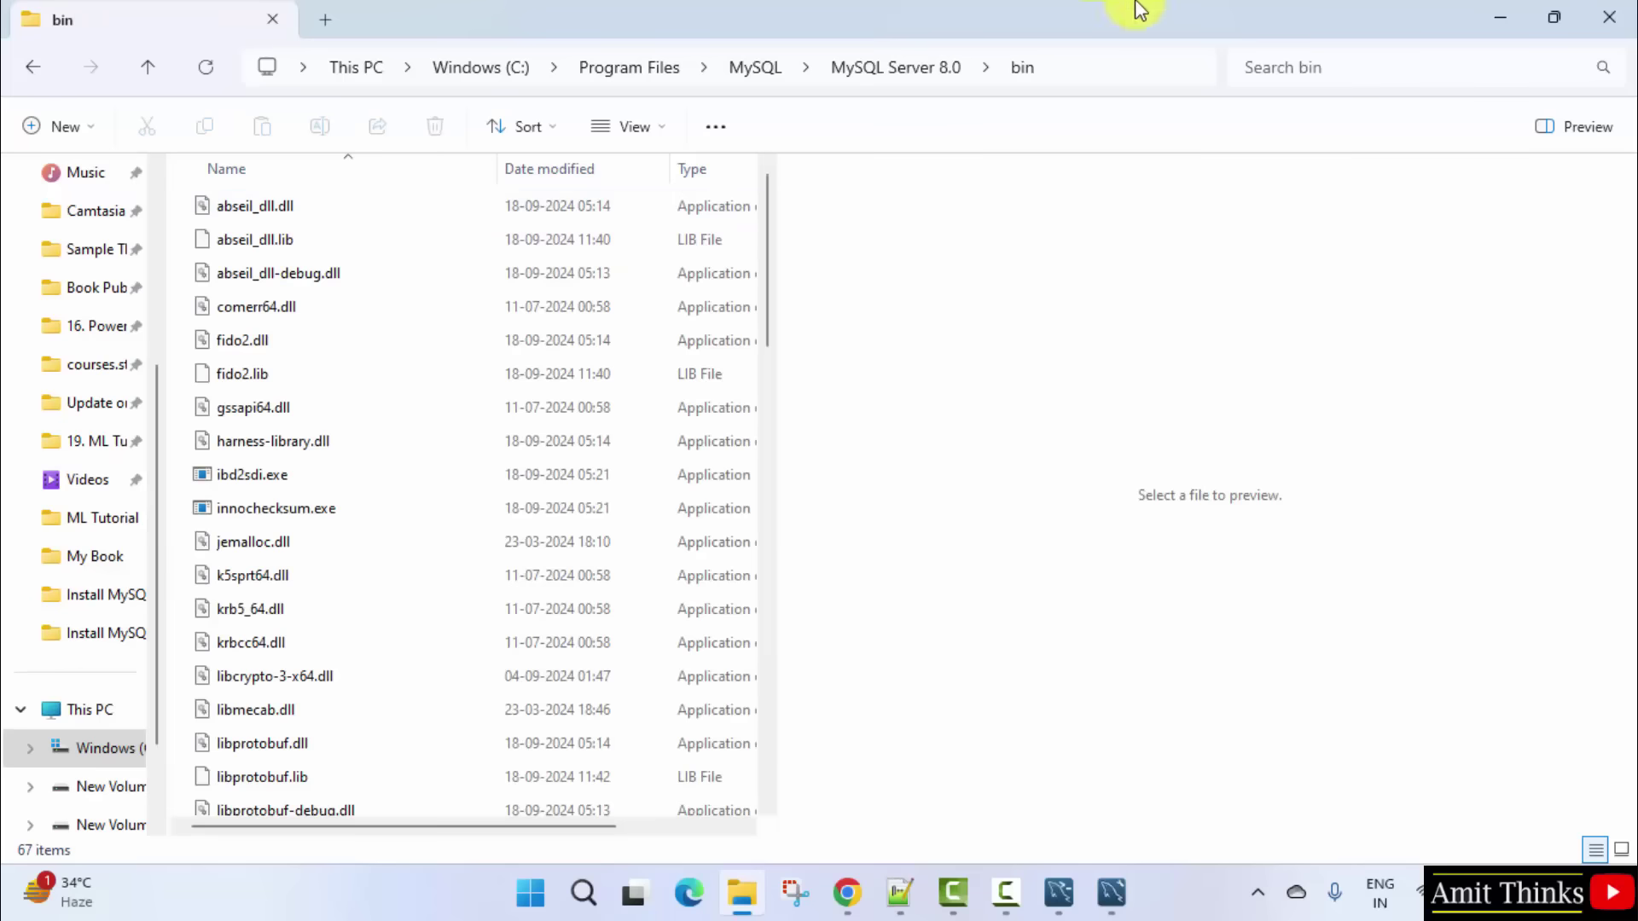
# Step: Copy the bin folder's full path from the address bar
pyautogui.click(1109, 62)
pyautogui.rightClick(545, 66)
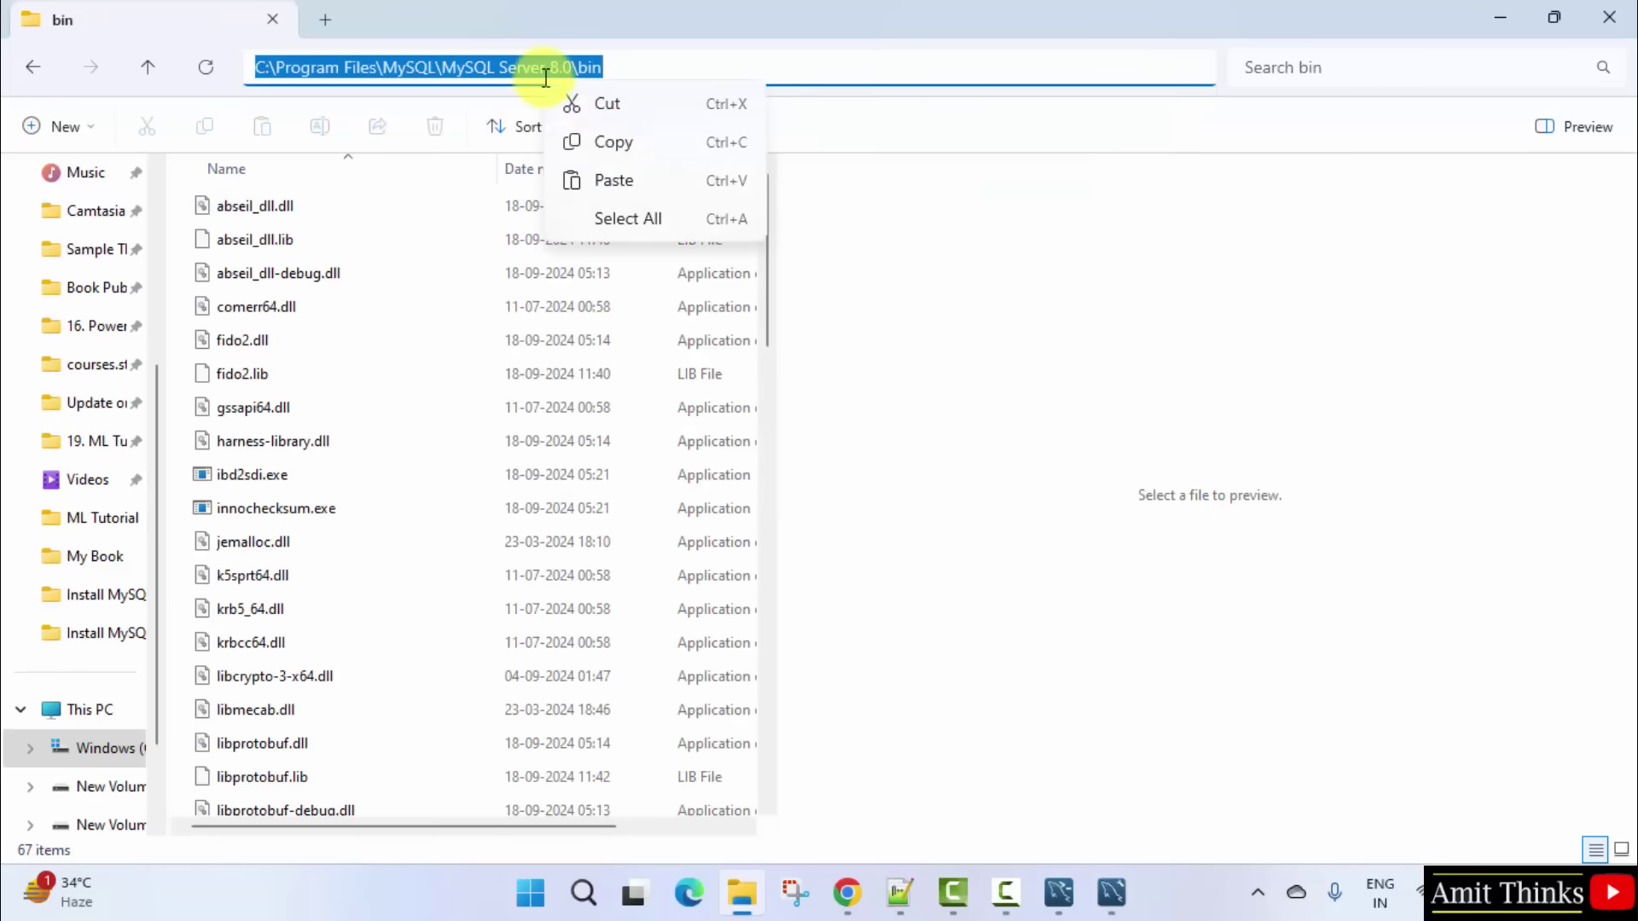
pyautogui.click(614, 141)
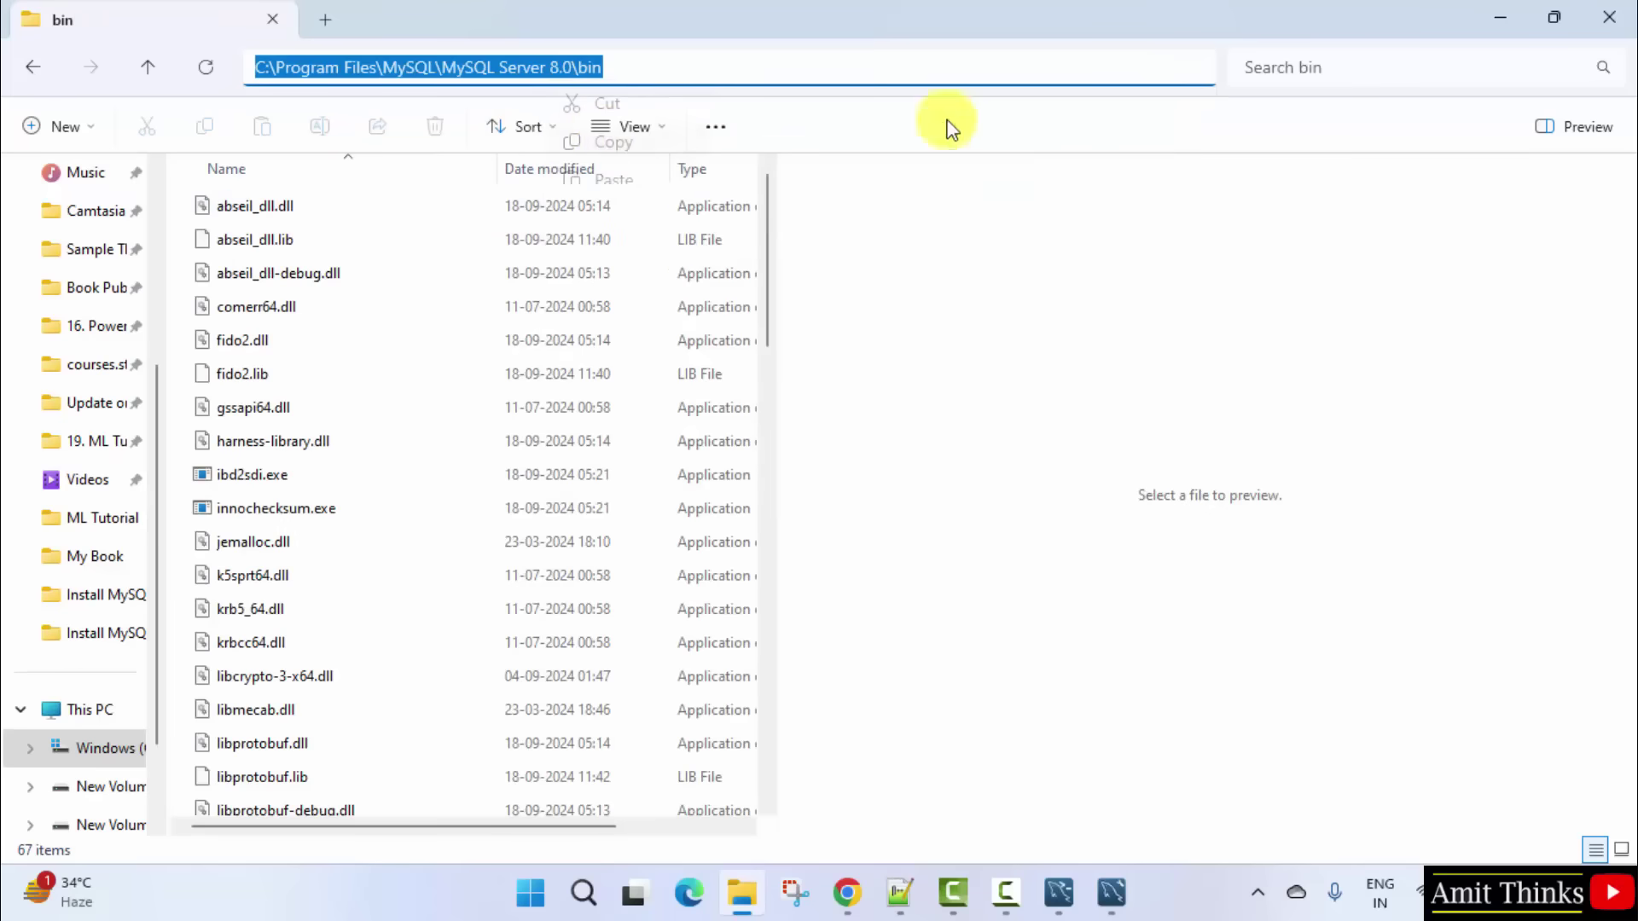
pyautogui.click(1499, 19)
# Step: Open the system Environment Variables and start editing the system Path variable
pyautogui.click(530, 892)
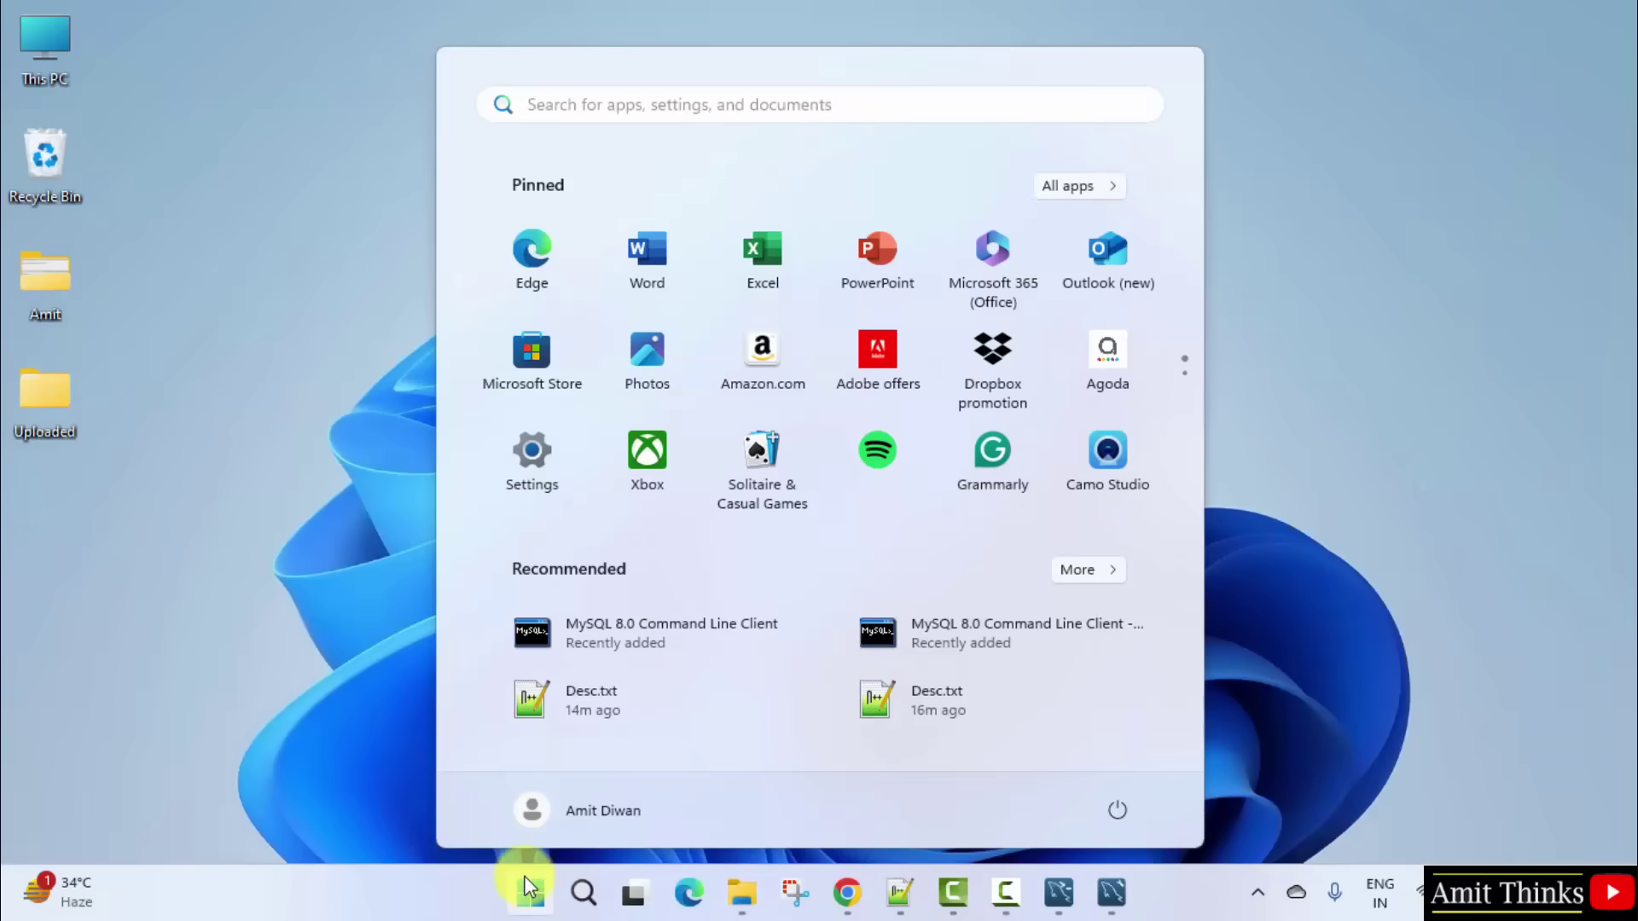
pyautogui.write('environme')
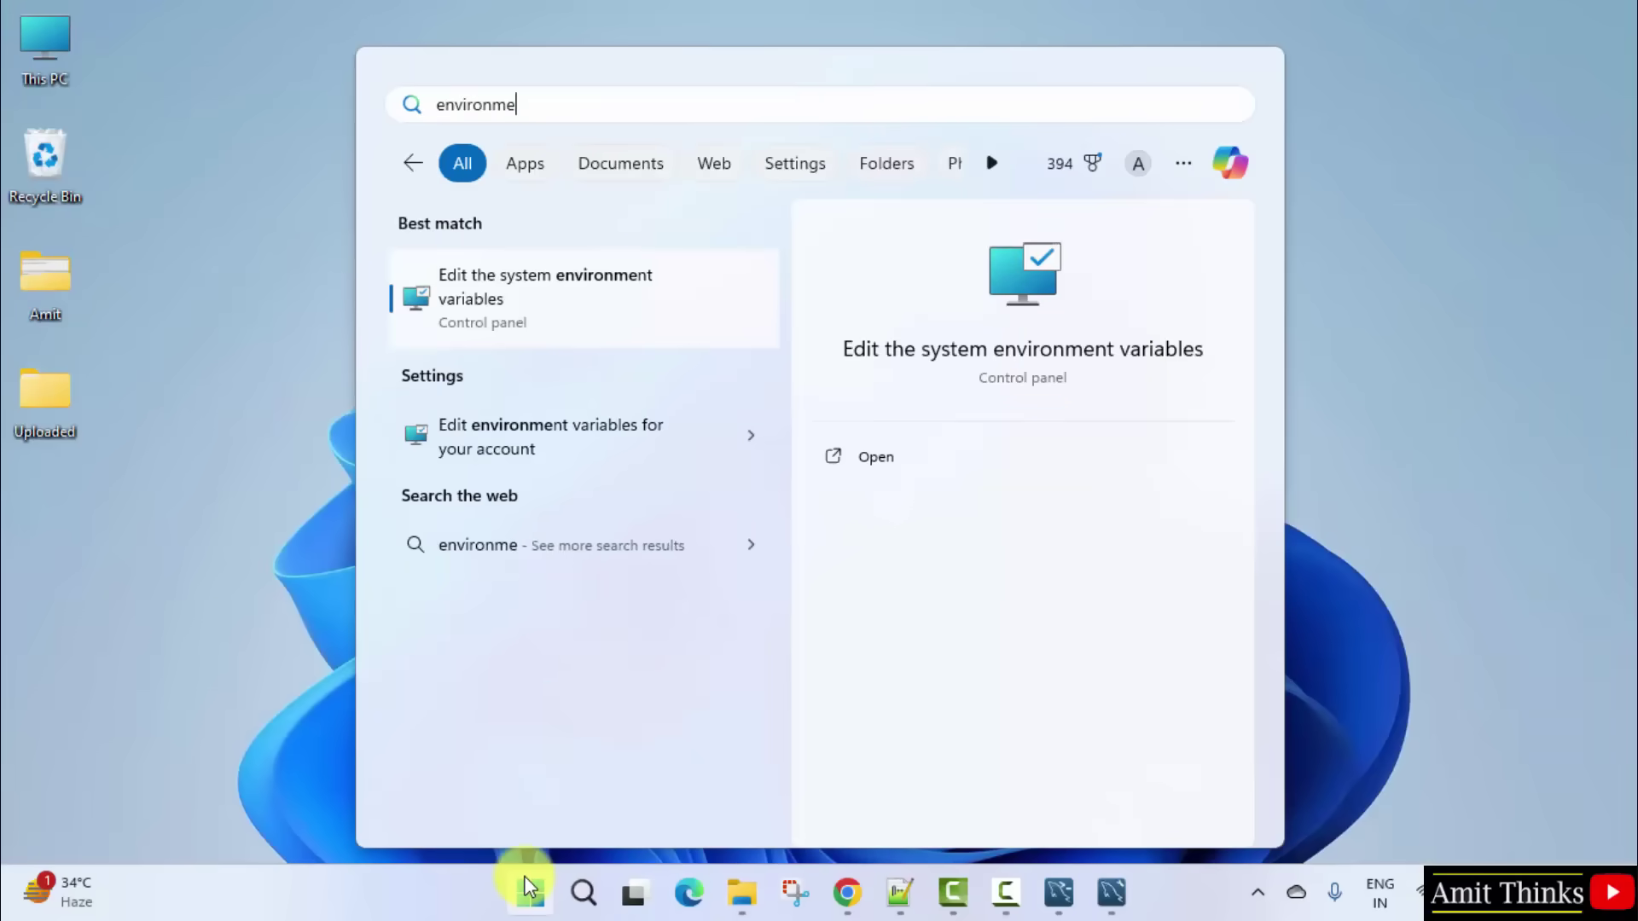
pyautogui.write('nt va')
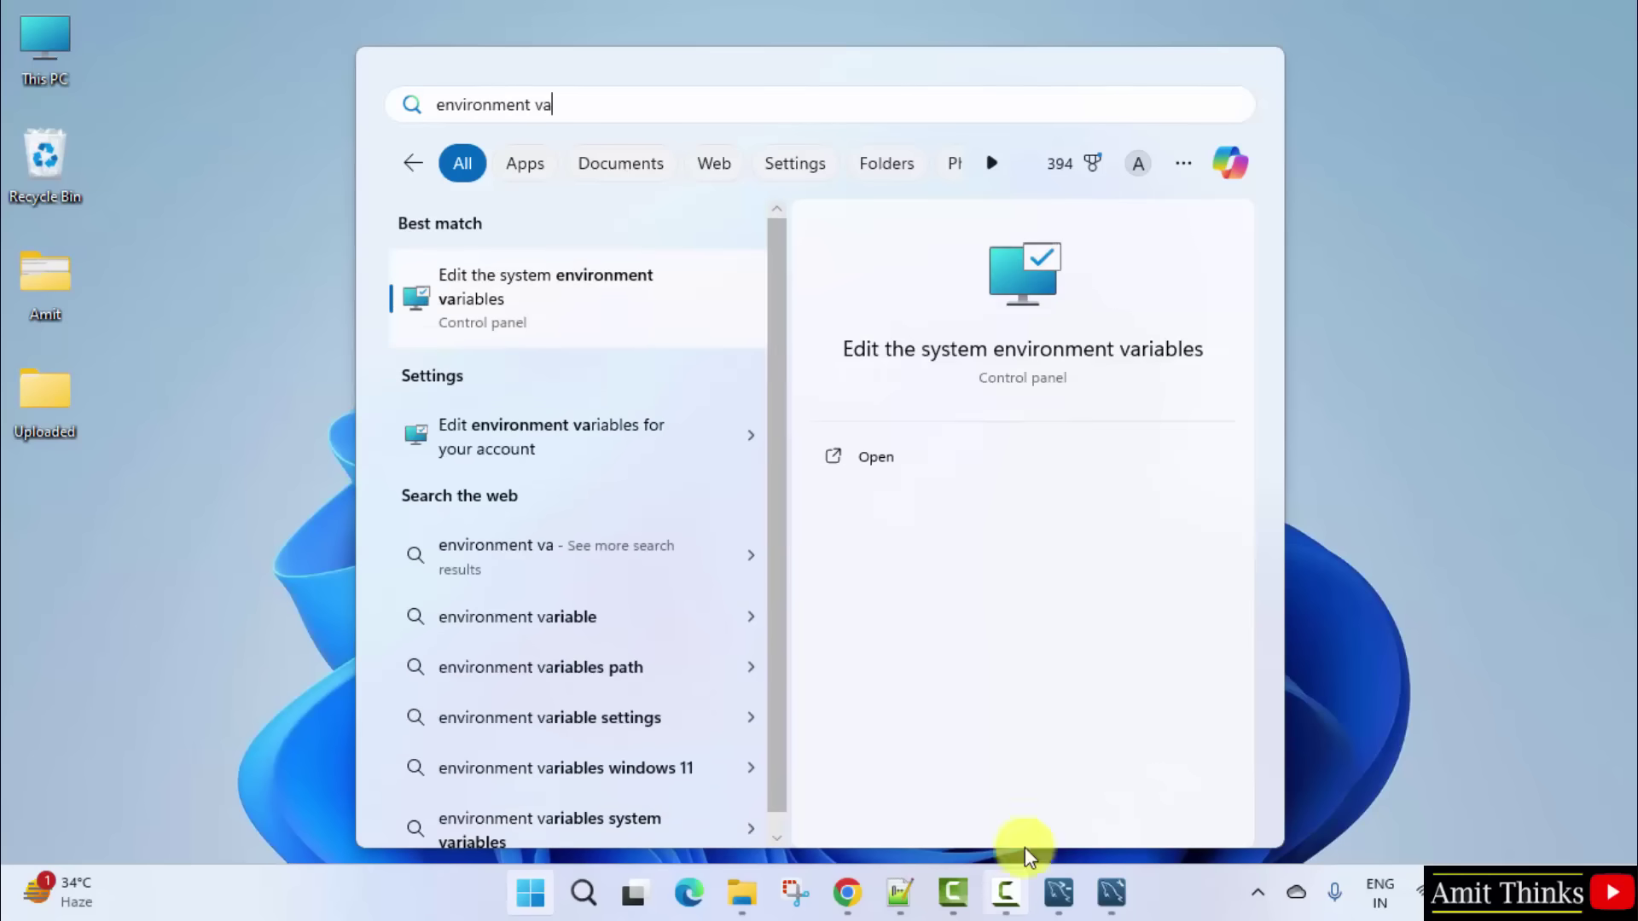
pyautogui.click(996, 452)
pyautogui.moveTo(454, 189); pyautogui.dragTo(482, 118)
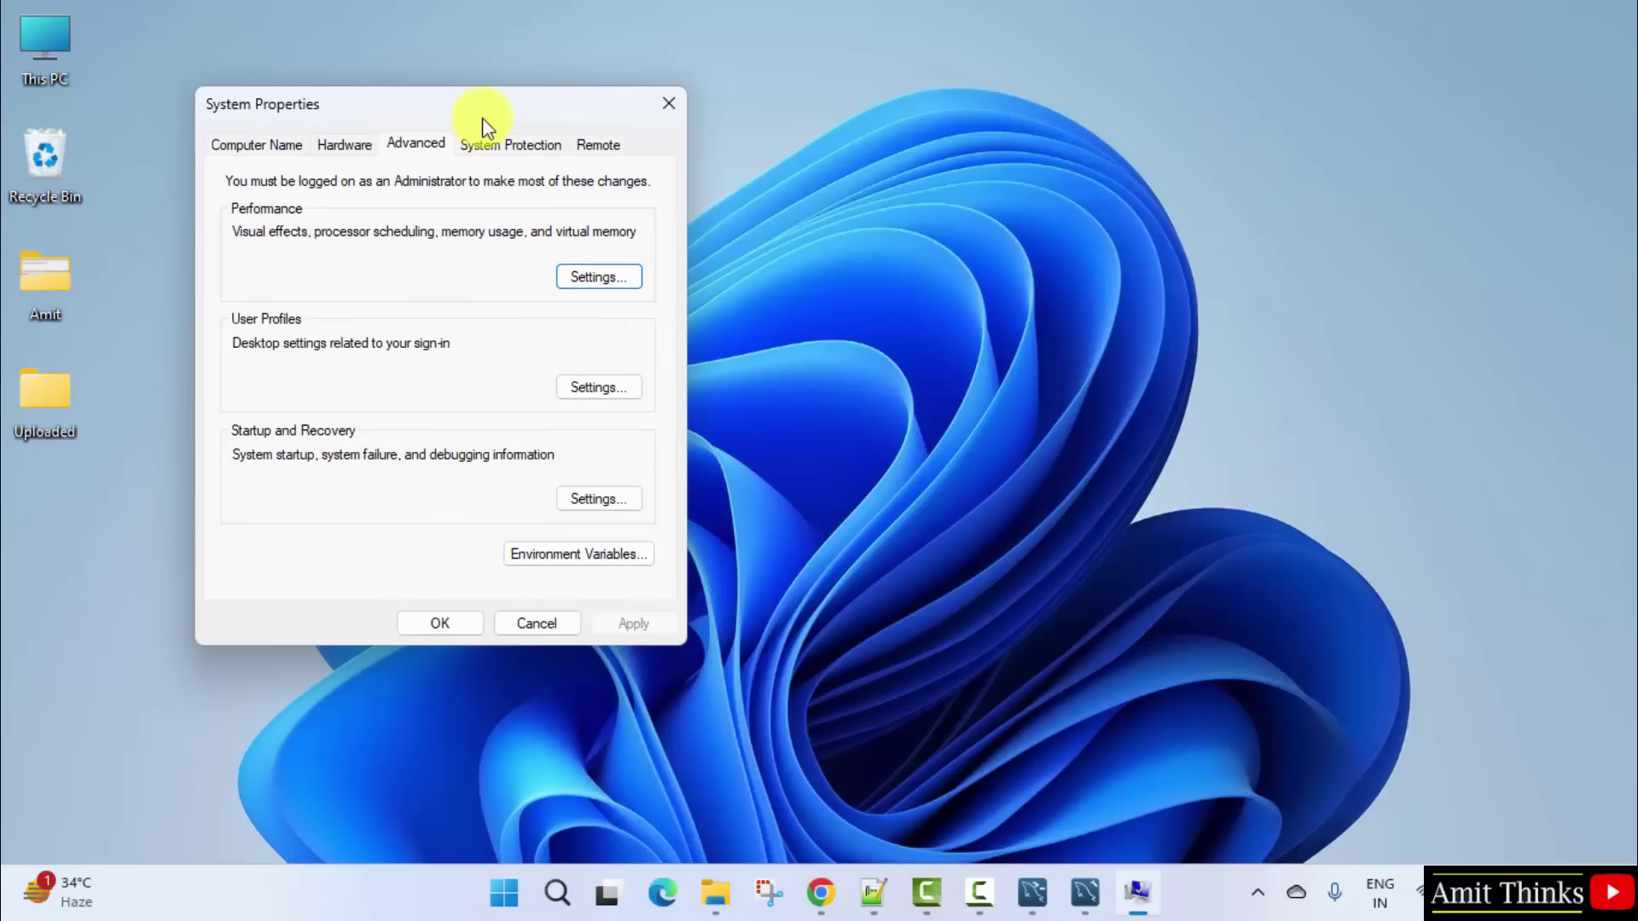
pyautogui.click(574, 555)
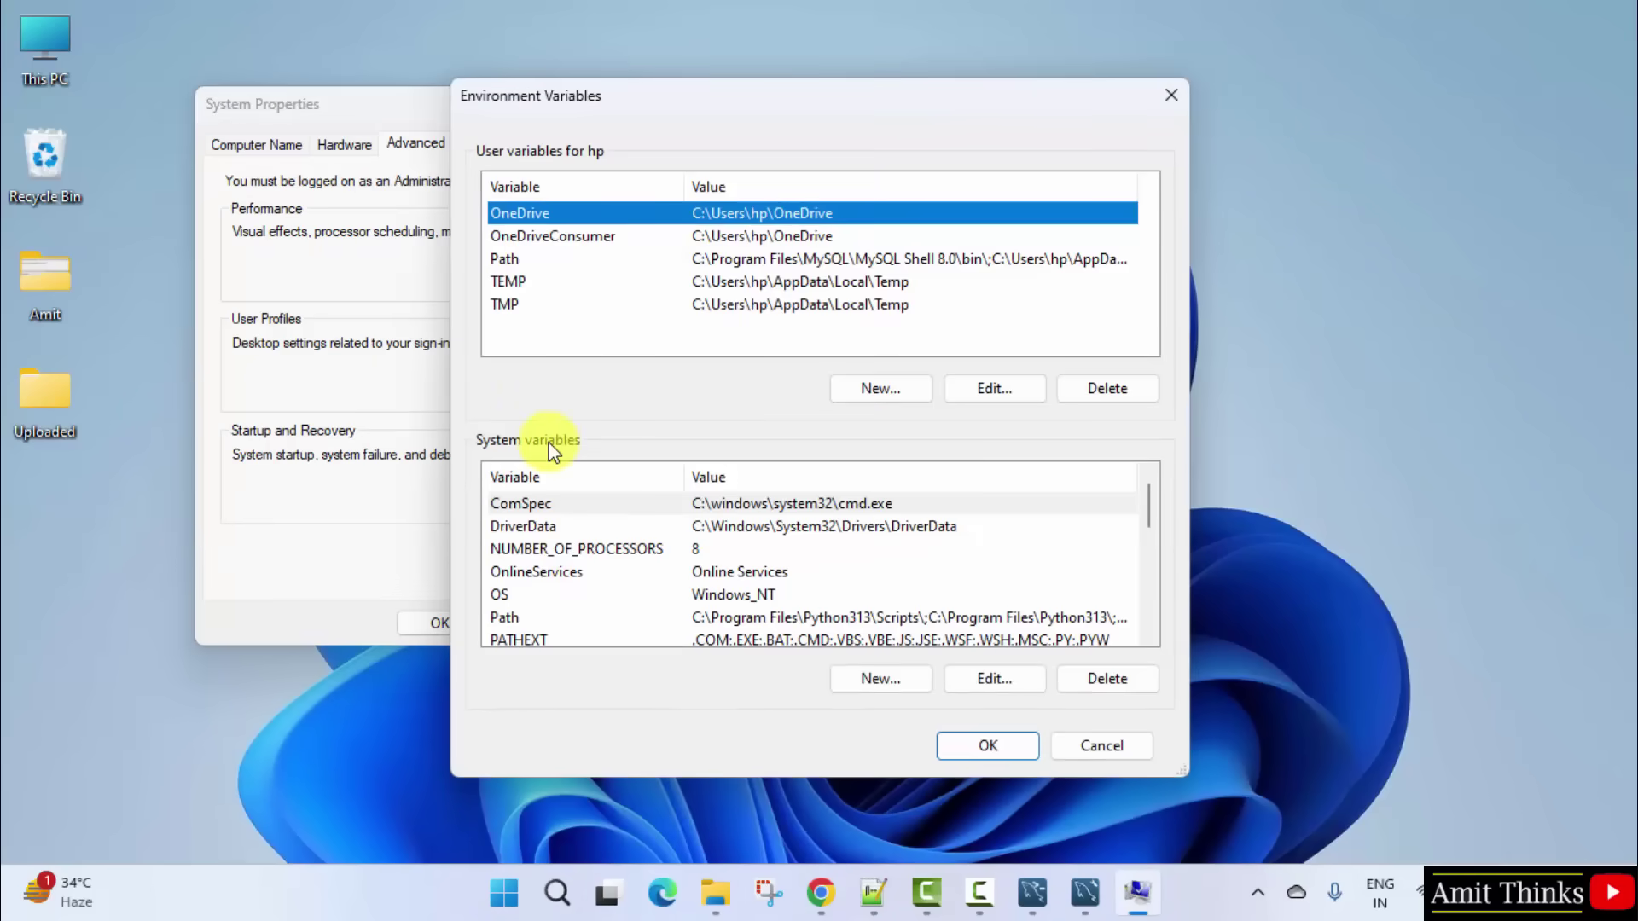
pyautogui.click(846, 616)
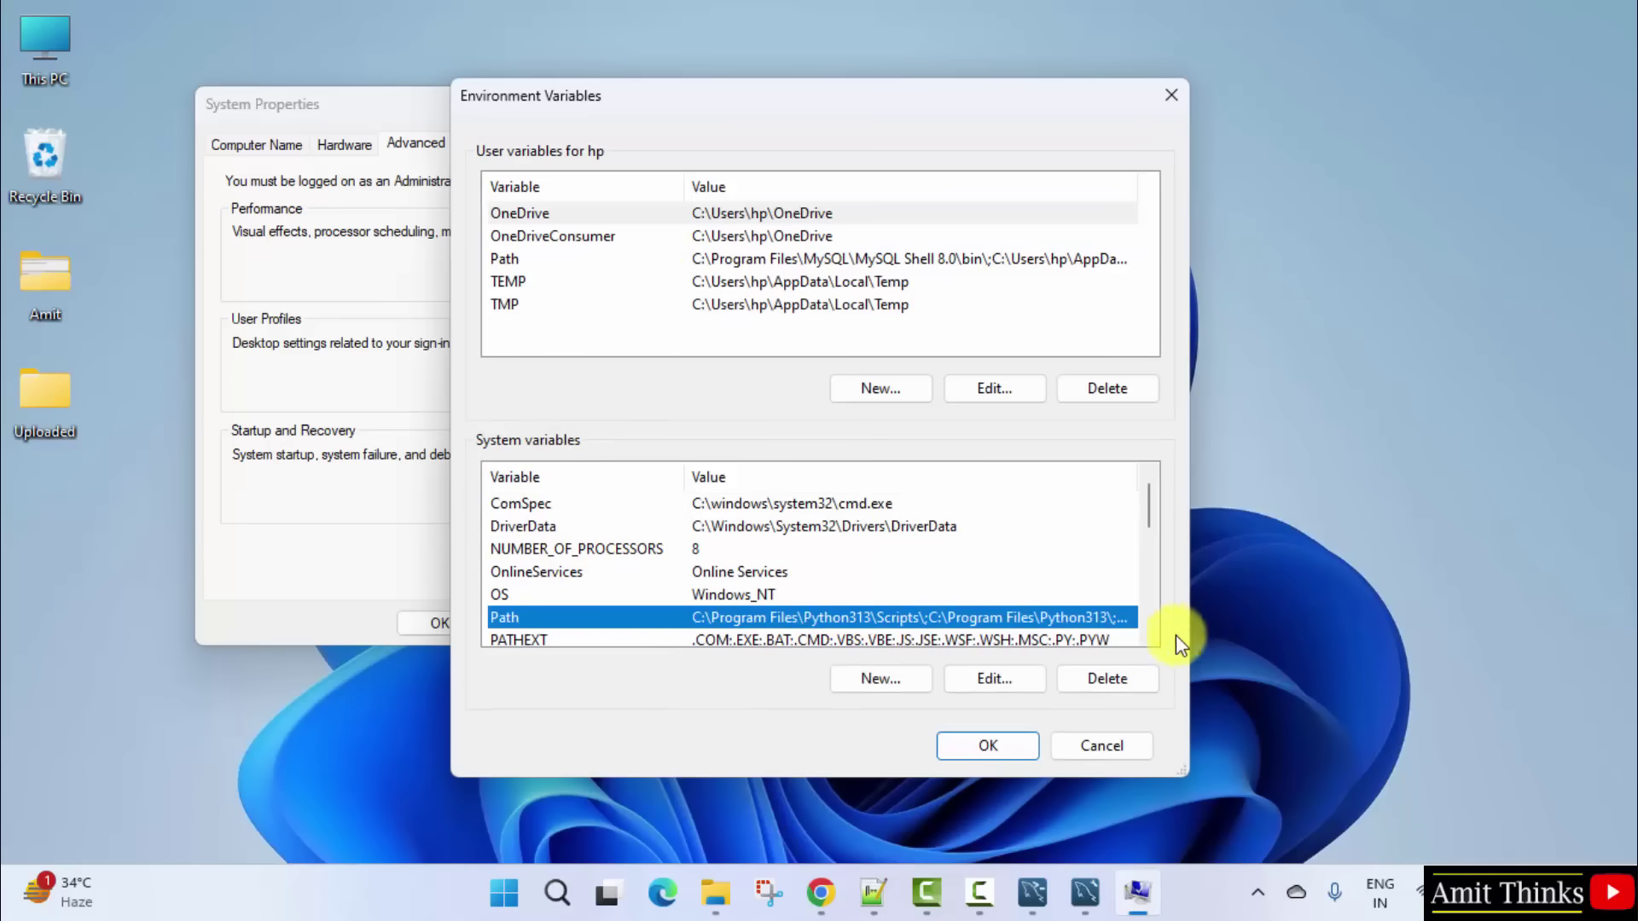
pyautogui.click(1149, 636)
pyautogui.click(1149, 635)
pyautogui.doubleClick(907, 569)
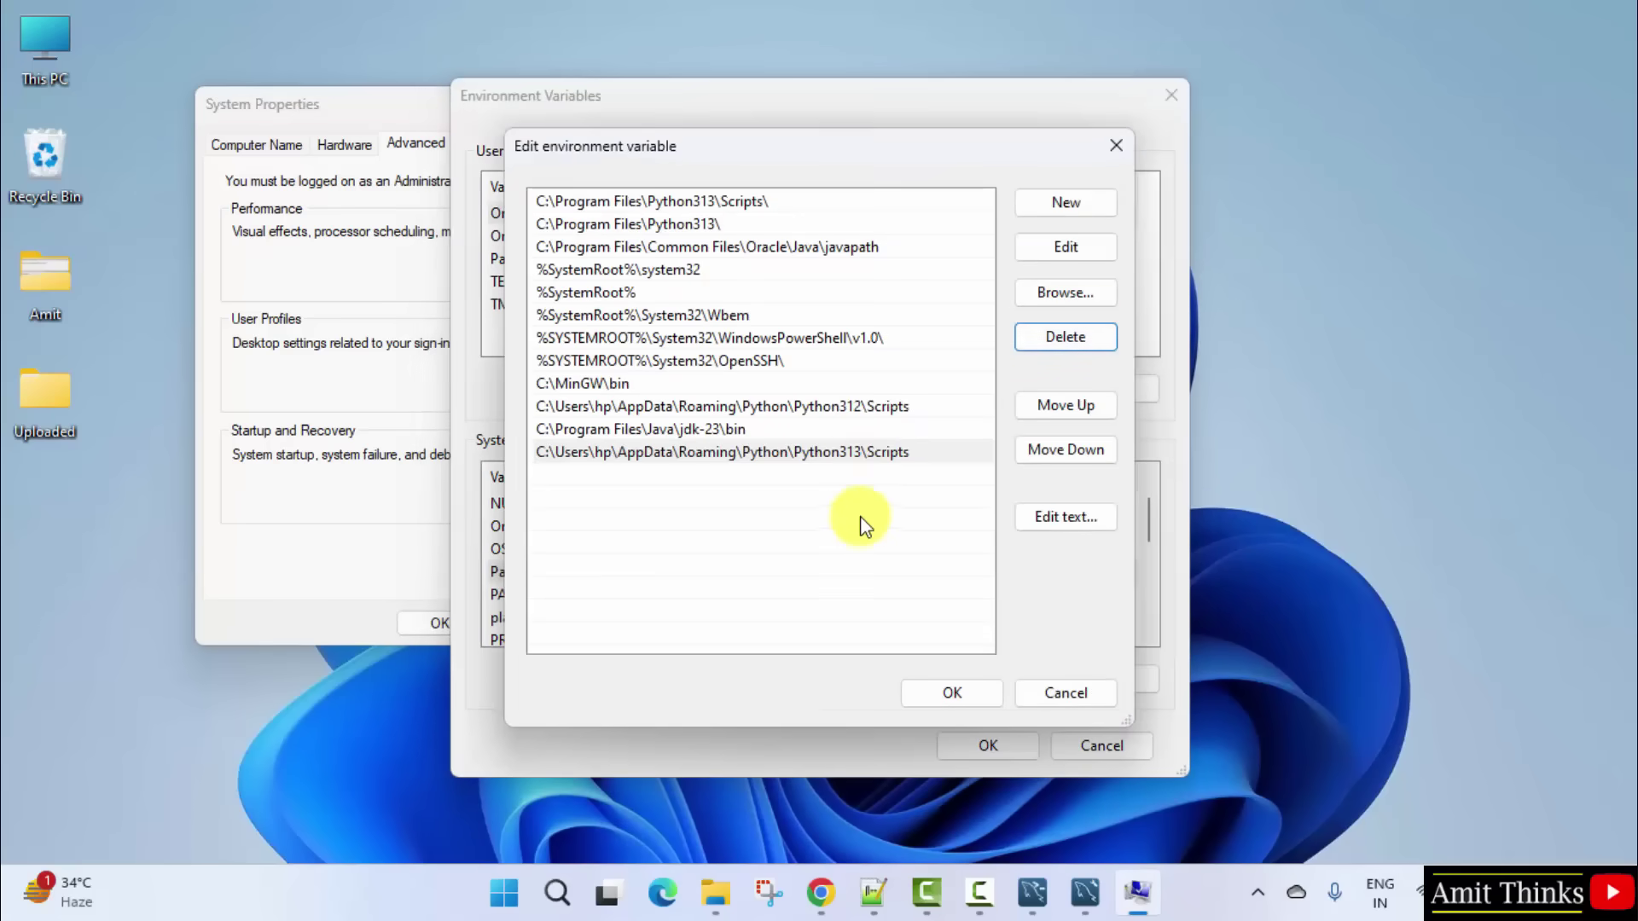
# Step: Paste C:\Program Files\MySQL\MySQL Server 8.0\bin as a new Path entry and confirm all dialogs
pyautogui.click(1066, 209)
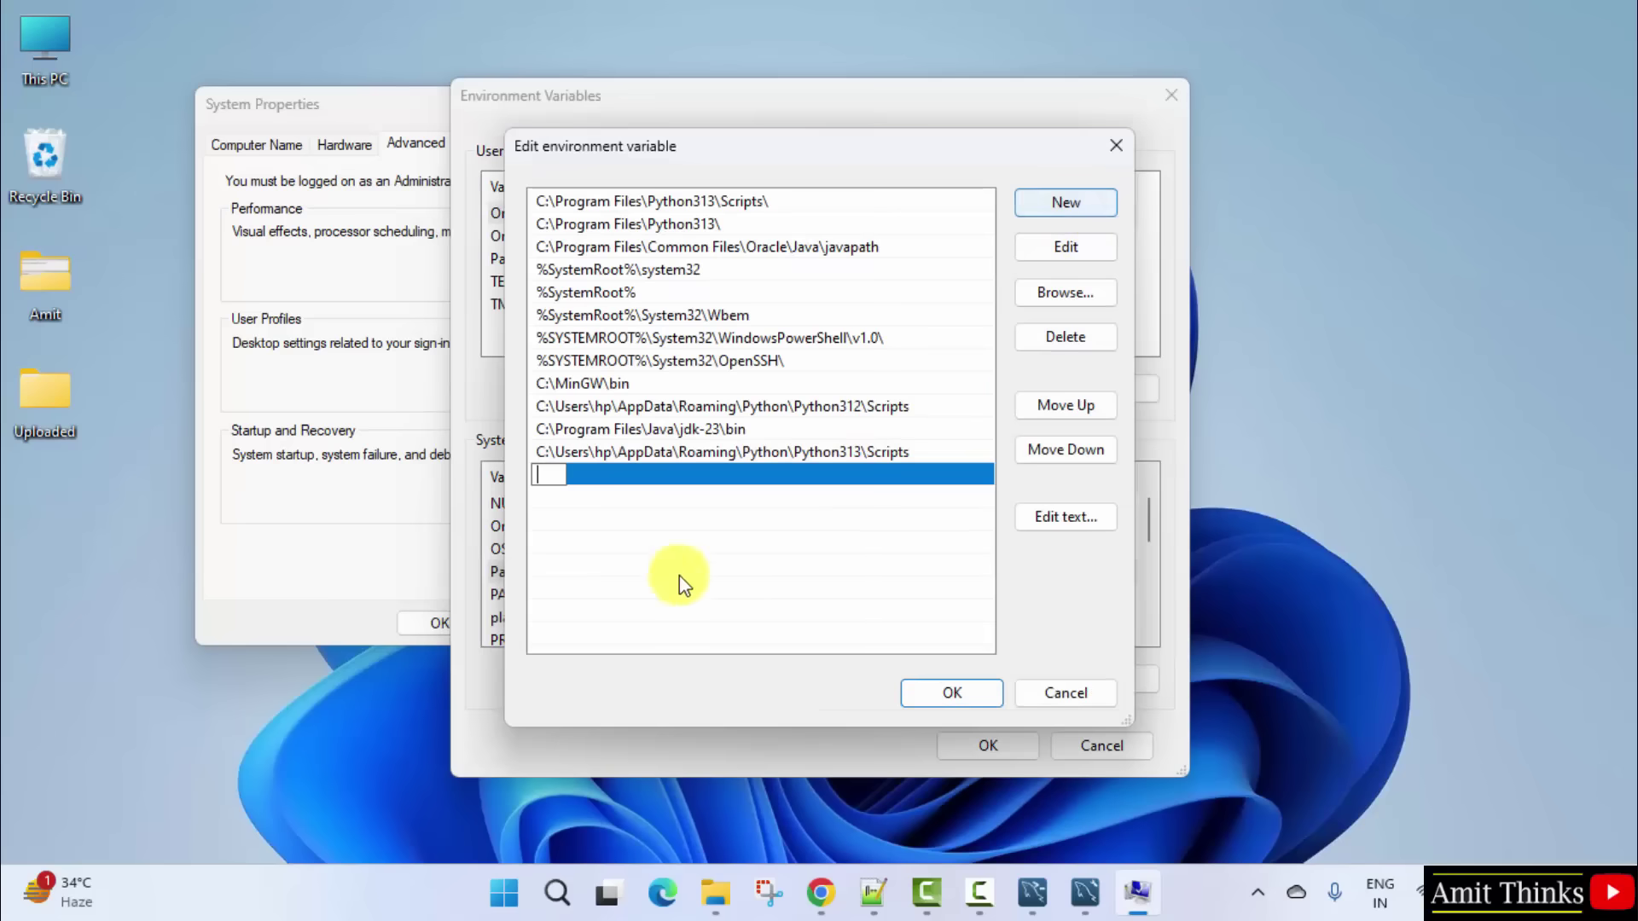
pyautogui.rightClick(547, 477)
pyautogui.click(662, 580)
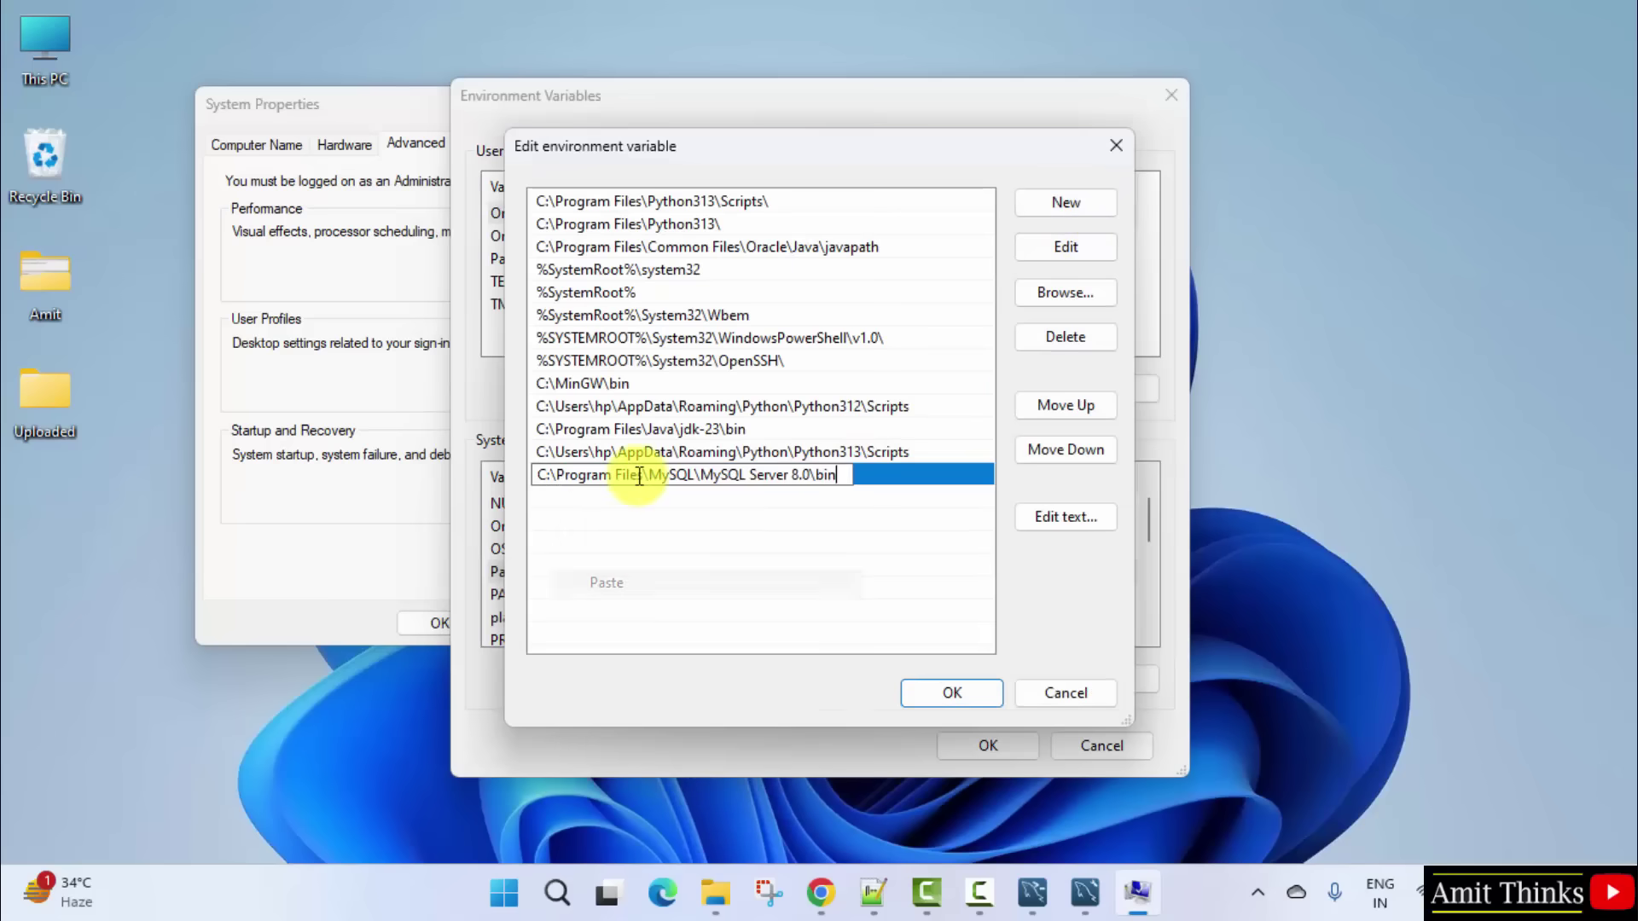
pyautogui.click(801, 596)
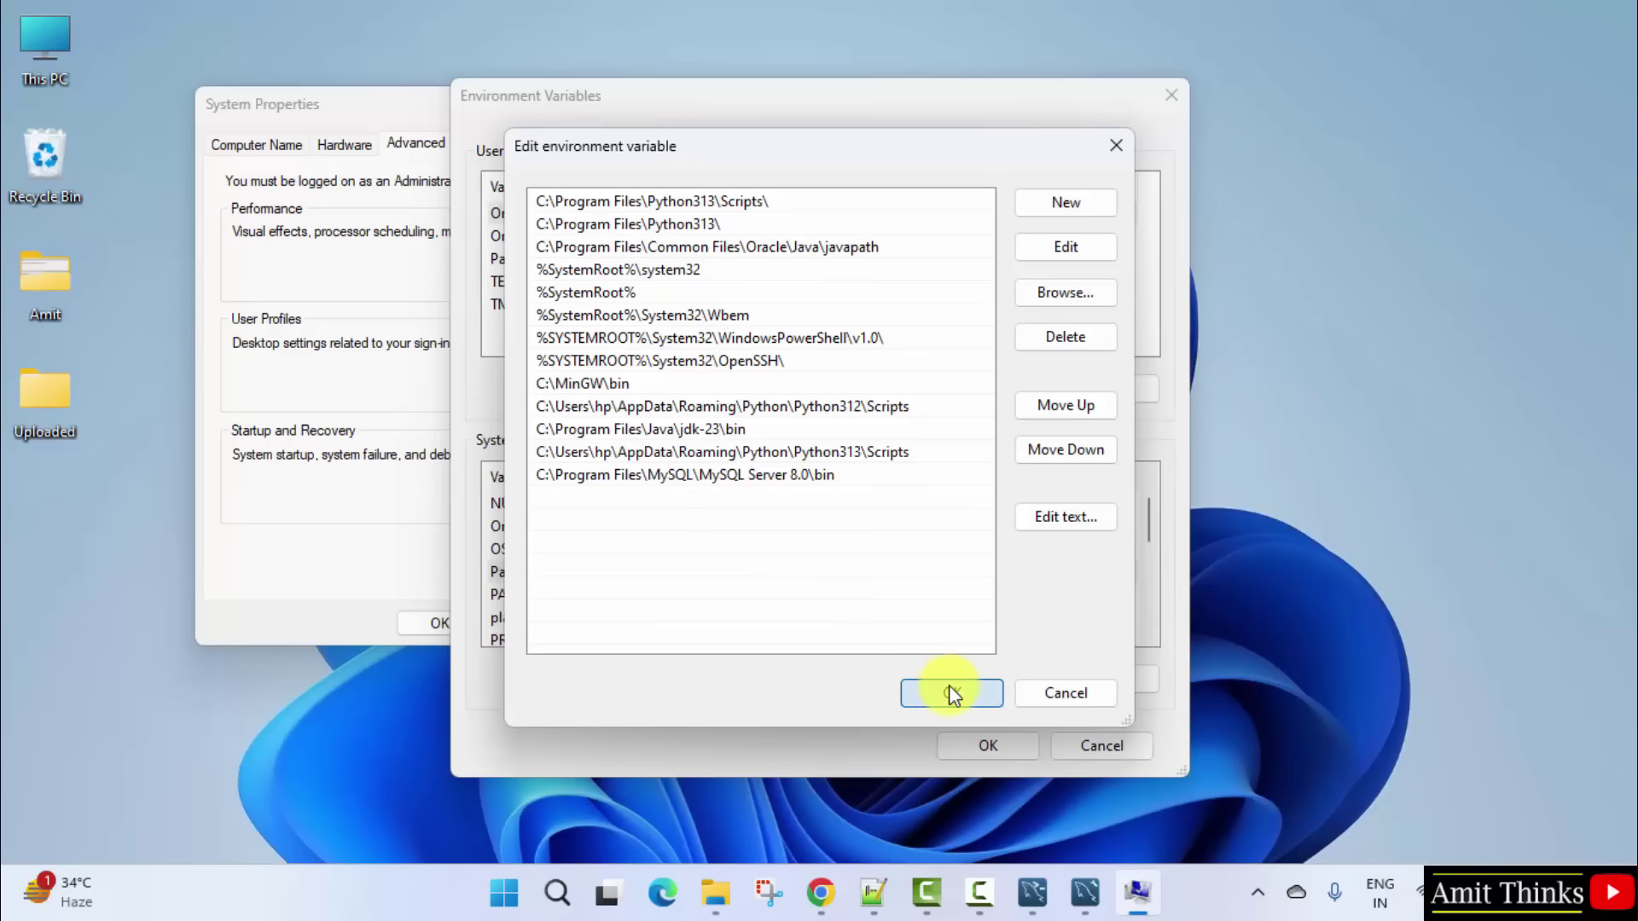
pyautogui.click(948, 684)
pyautogui.click(996, 755)
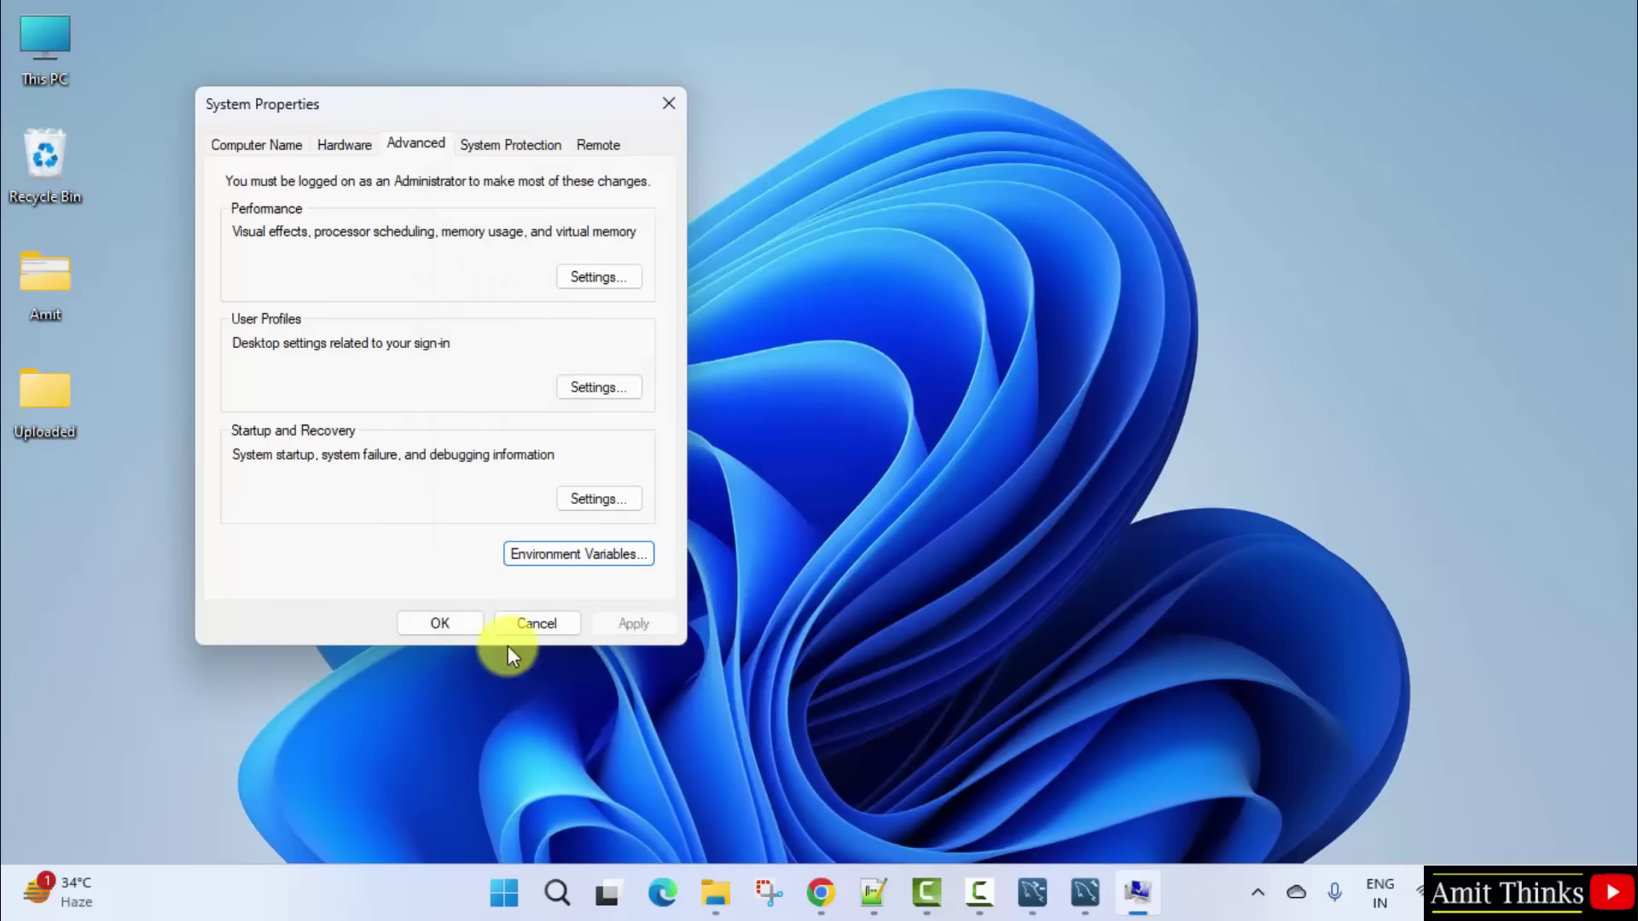
pyautogui.click(431, 625)
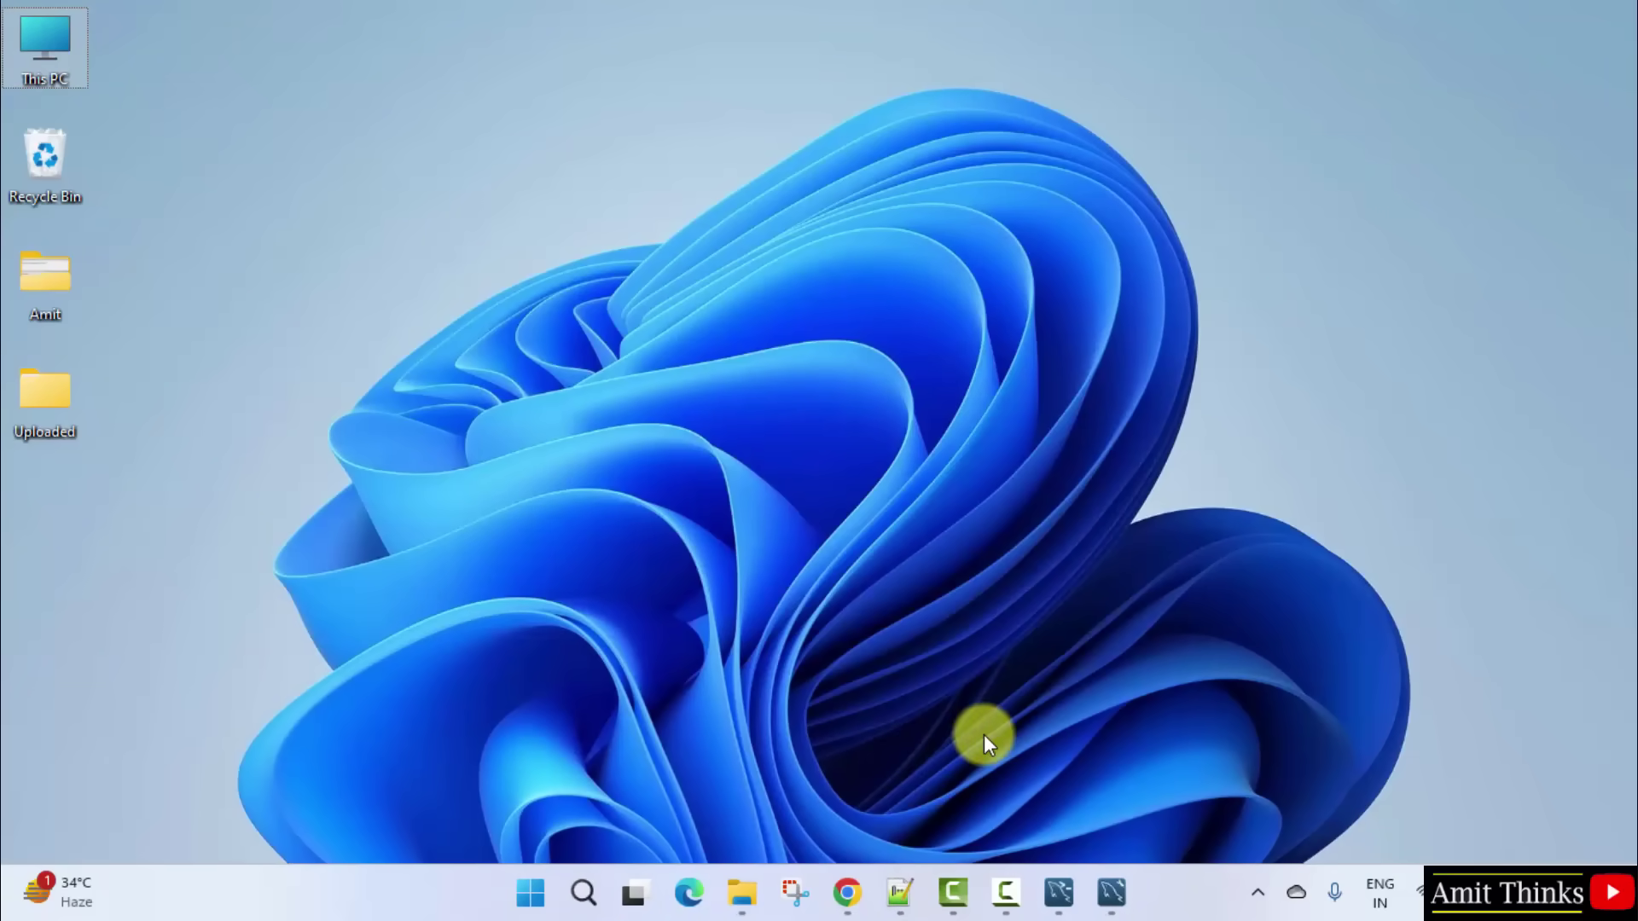
# Step: Open Command Prompt and confirm mysql --version reports Ver 8.0.40
pyautogui.click(526, 894)
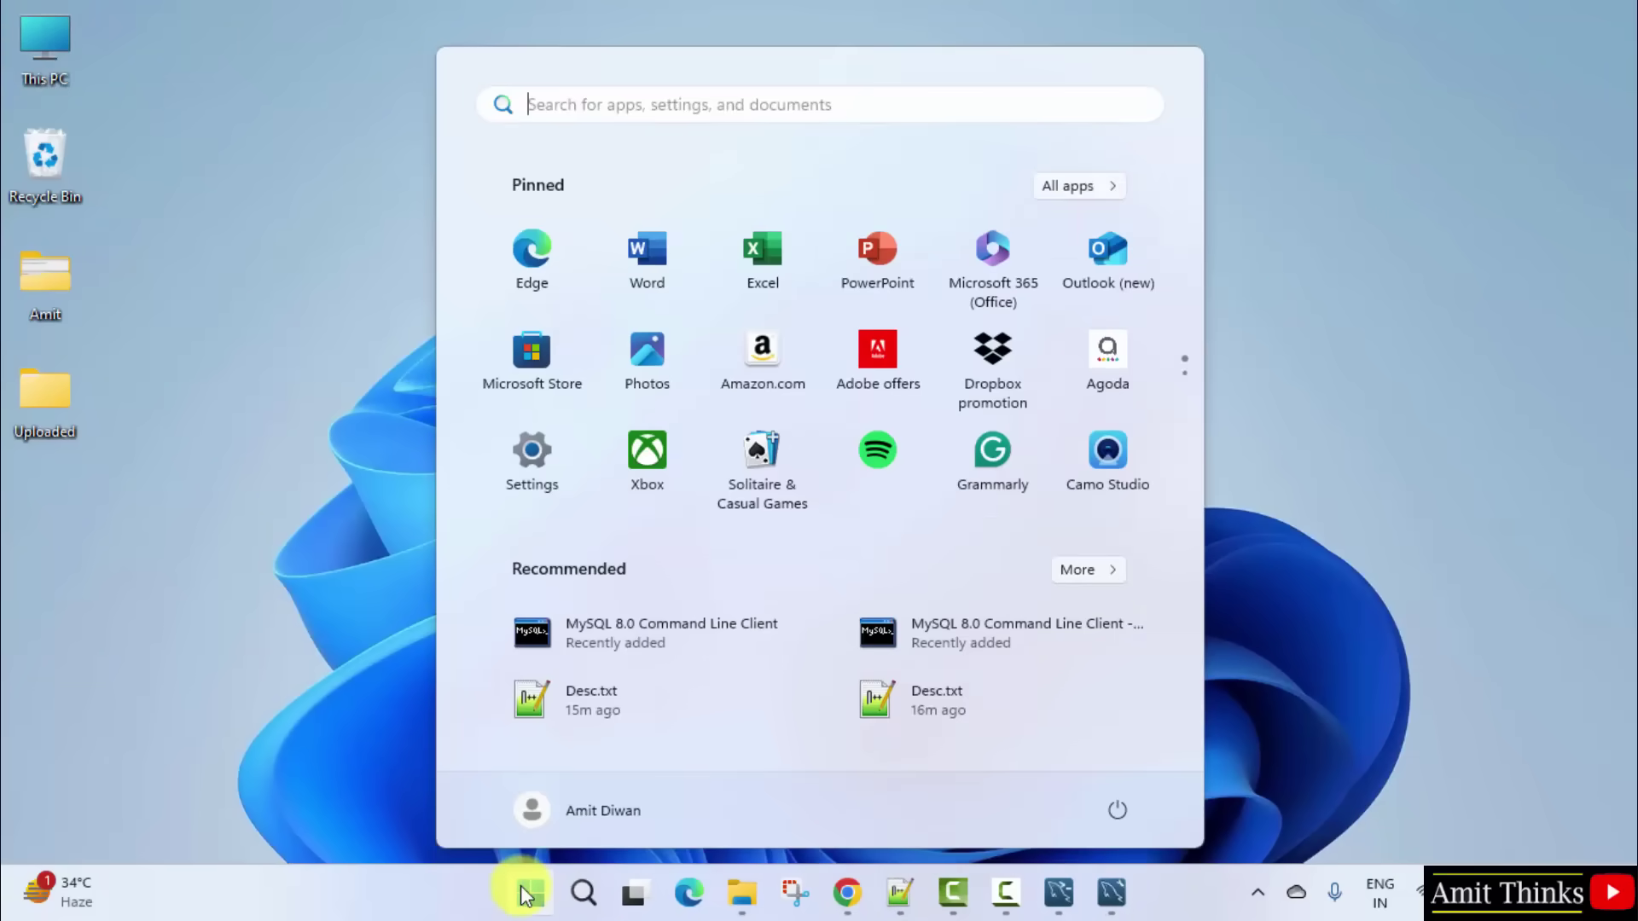
pyautogui.write('cmd')
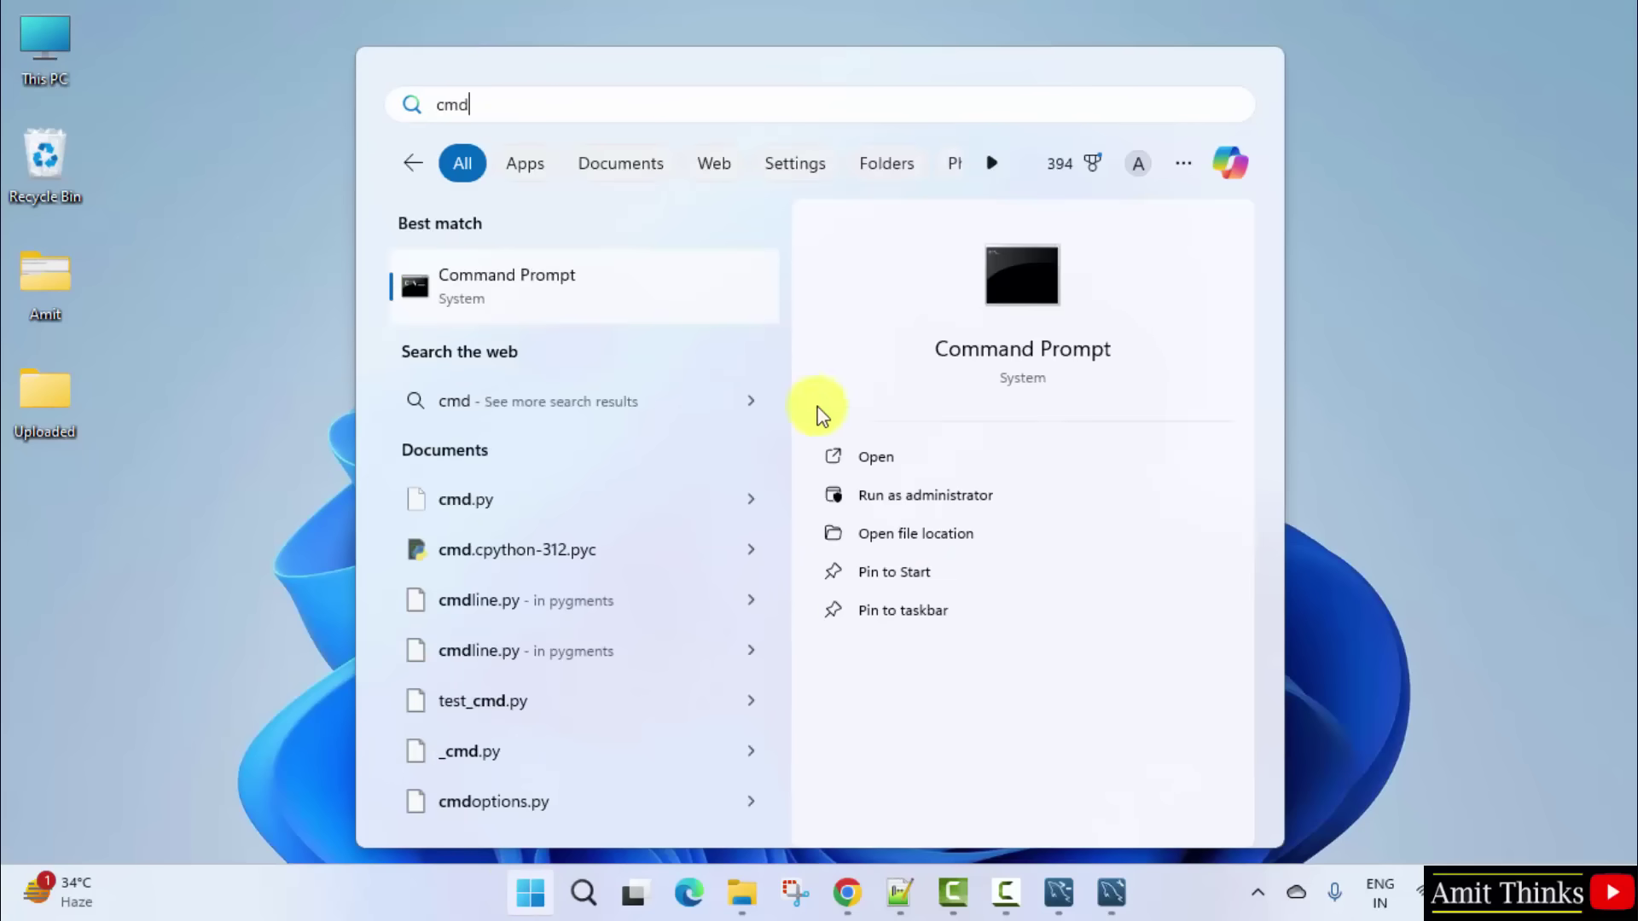
pyautogui.click(914, 468)
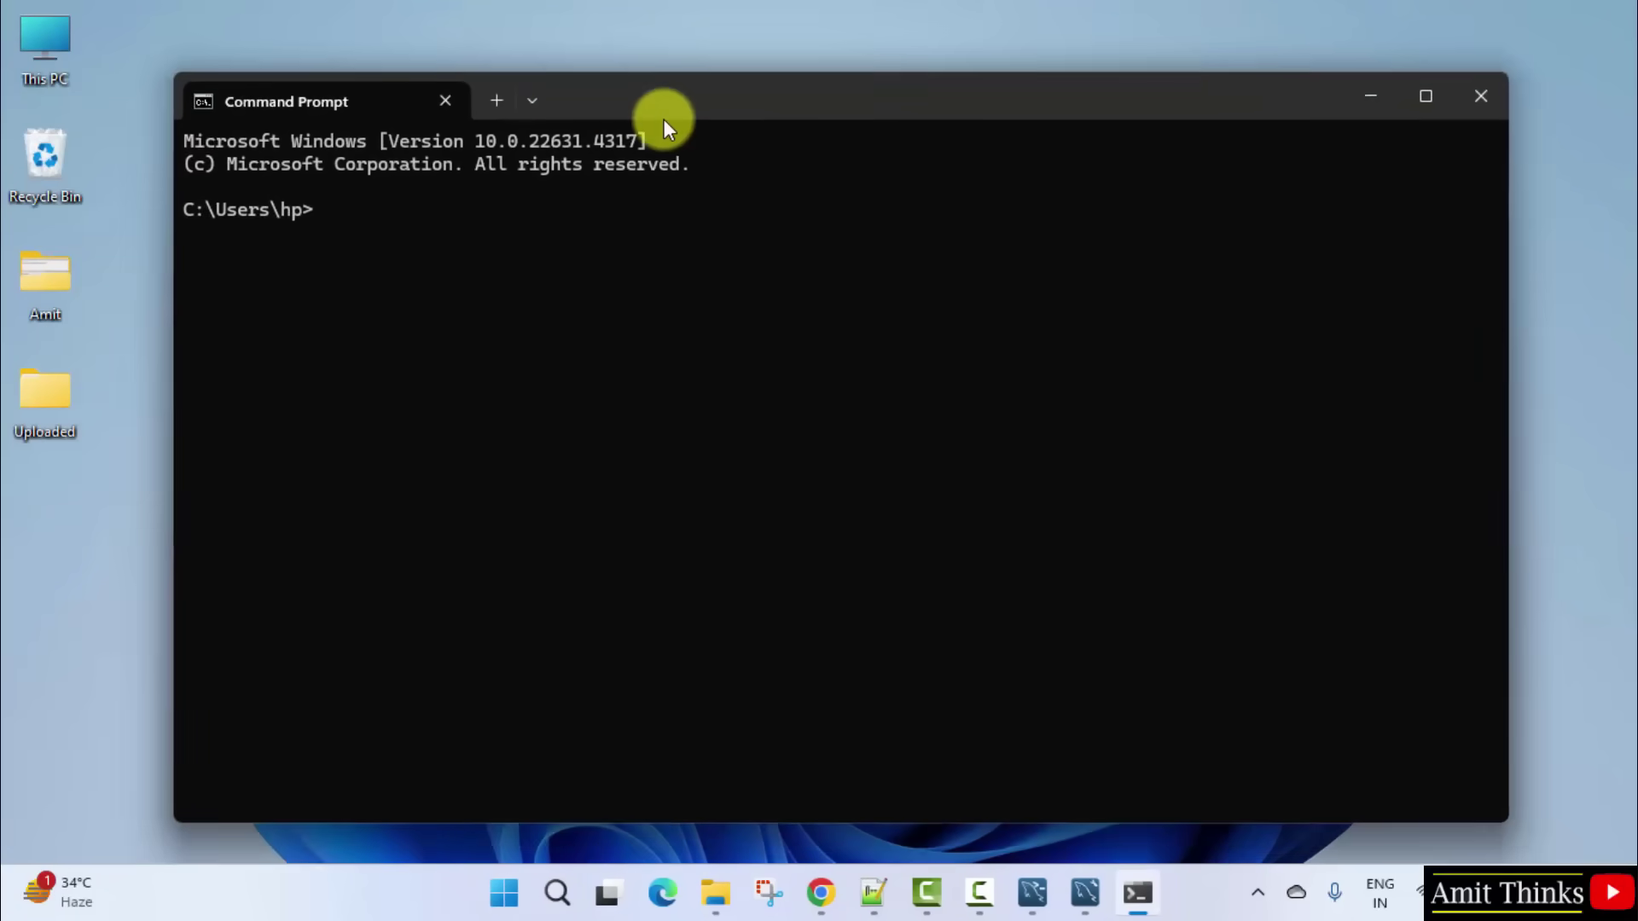
pyautogui.moveTo(663, 123); pyautogui.dragTo(754, 121)
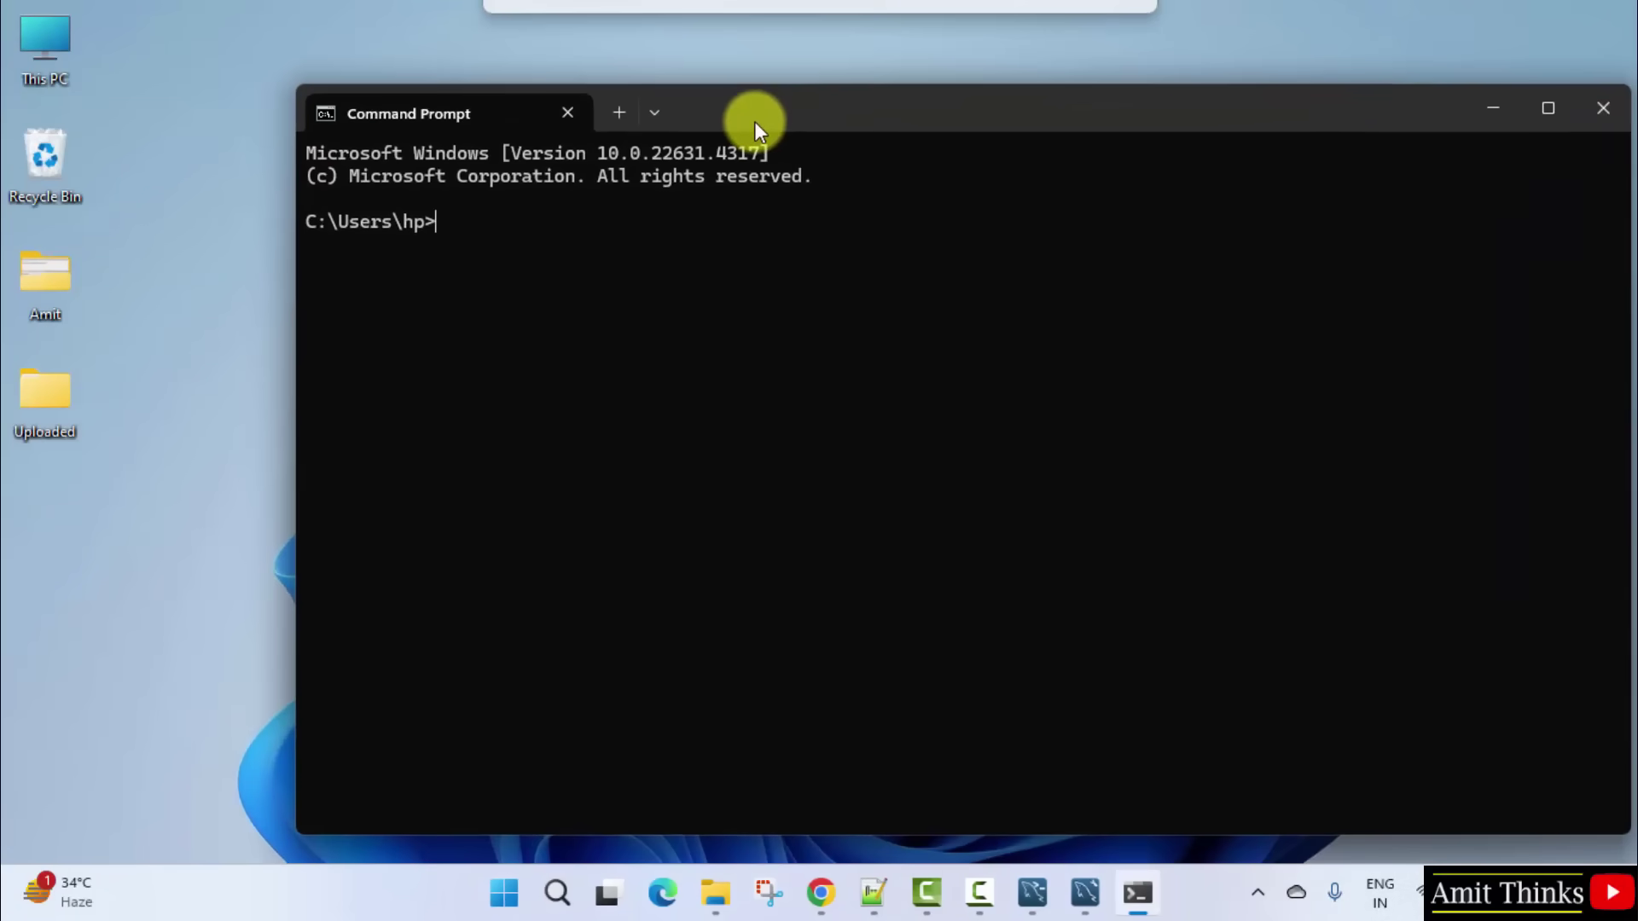
pyautogui.write('mysql ')
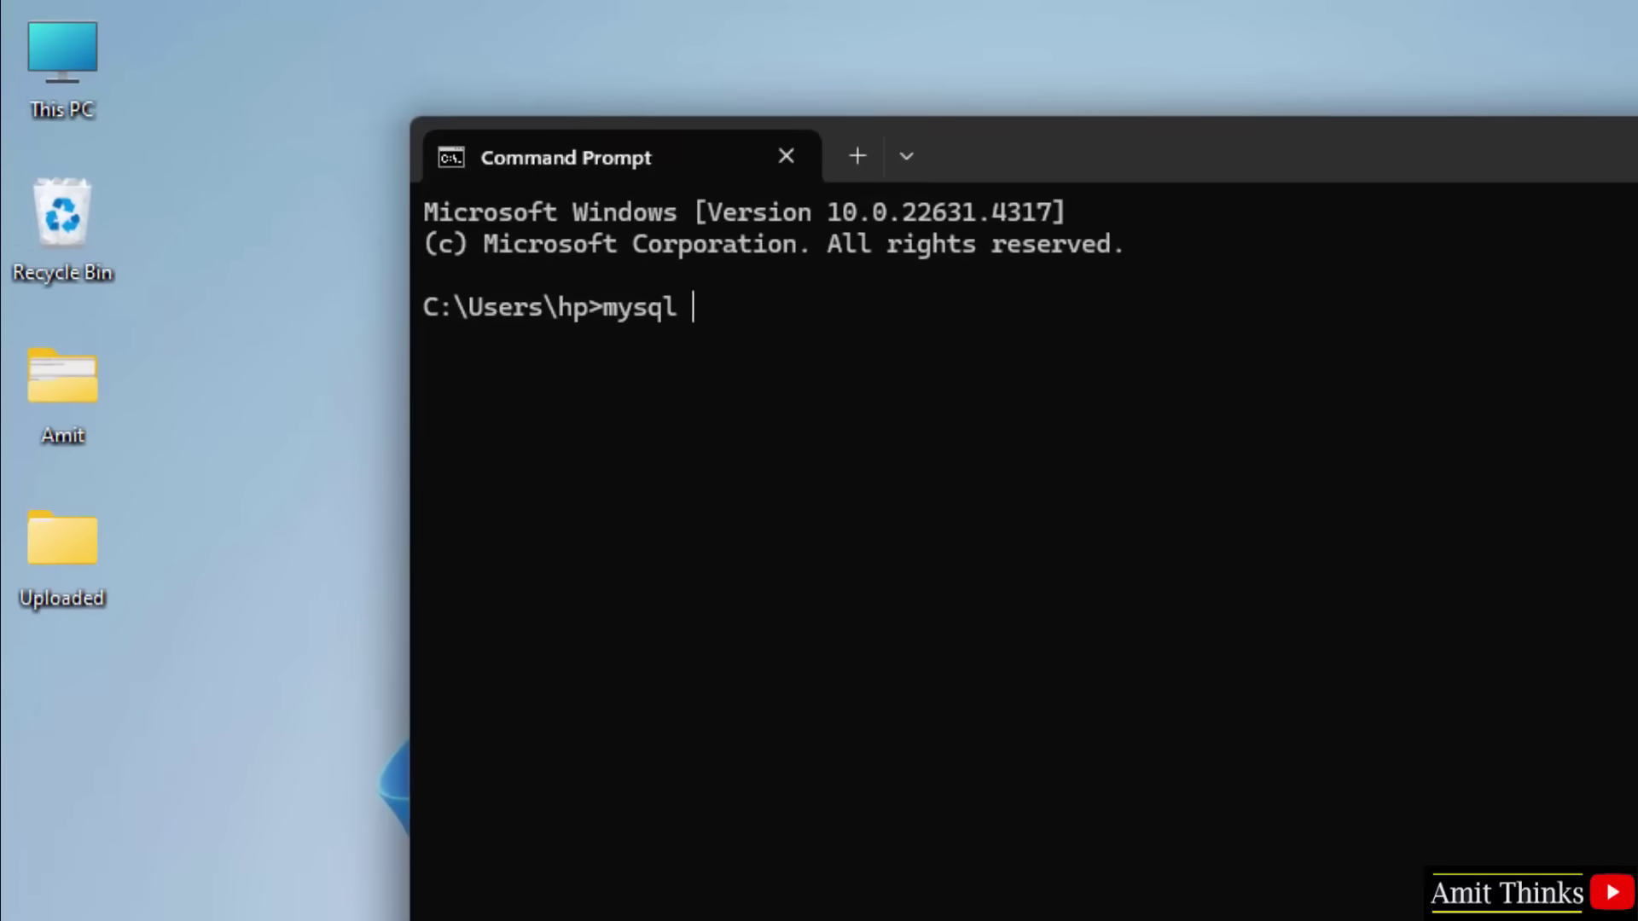
pyautogui.write('--version')
pyautogui.press('Return')
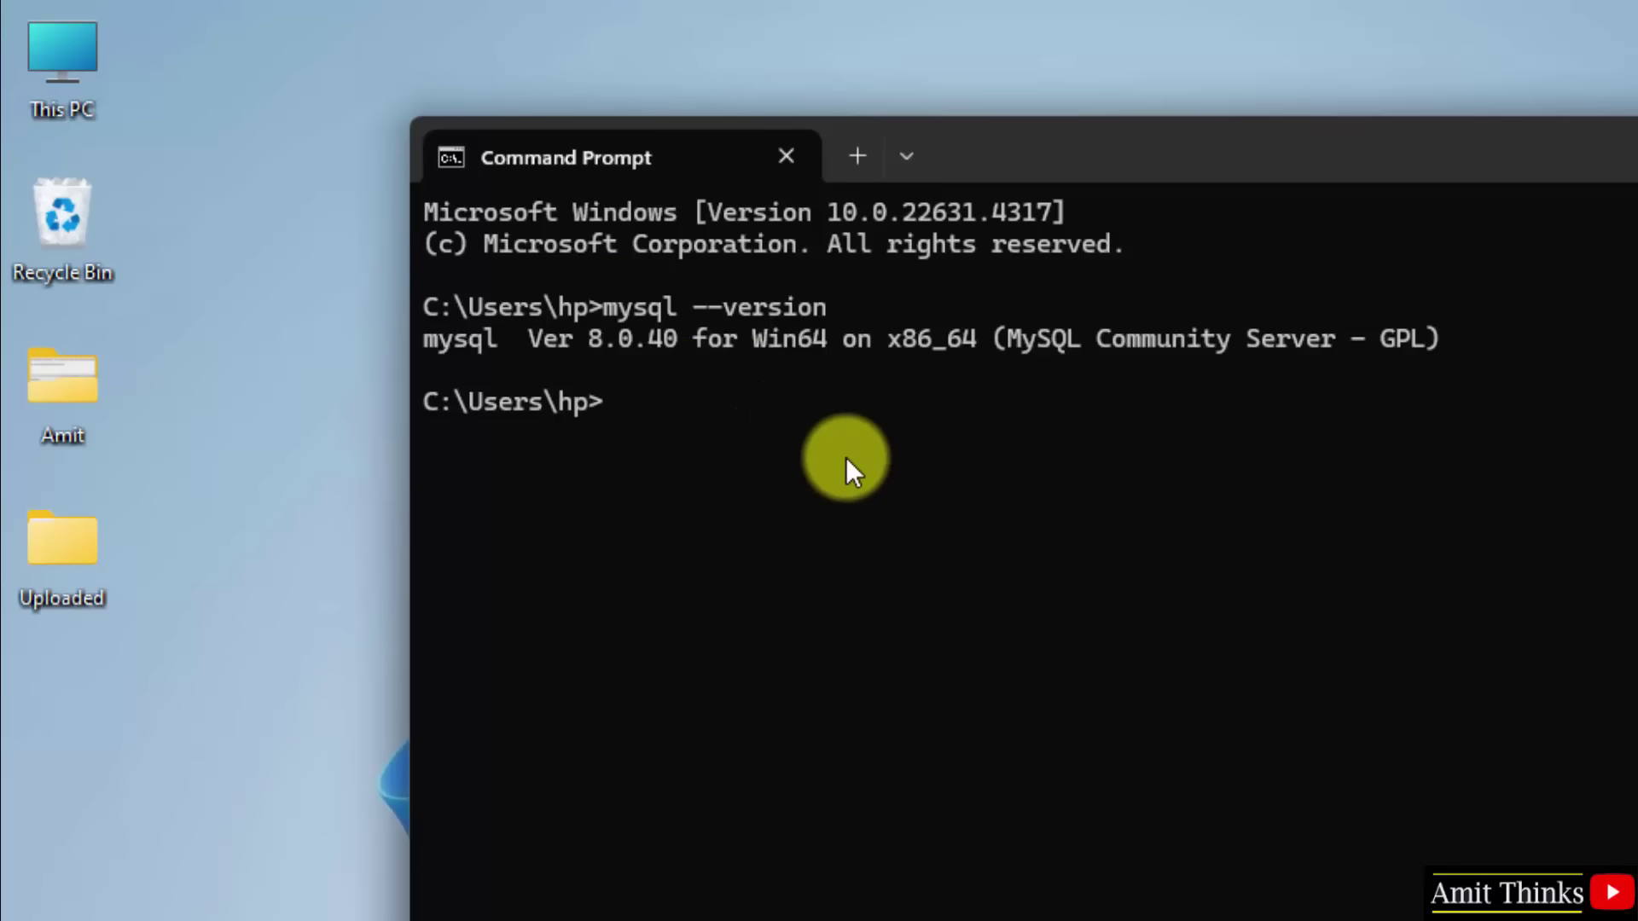
# Step: Log in with mysql -u root -p using the root password to reach the mysql> prompt
pyautogui.write('mysql -u')
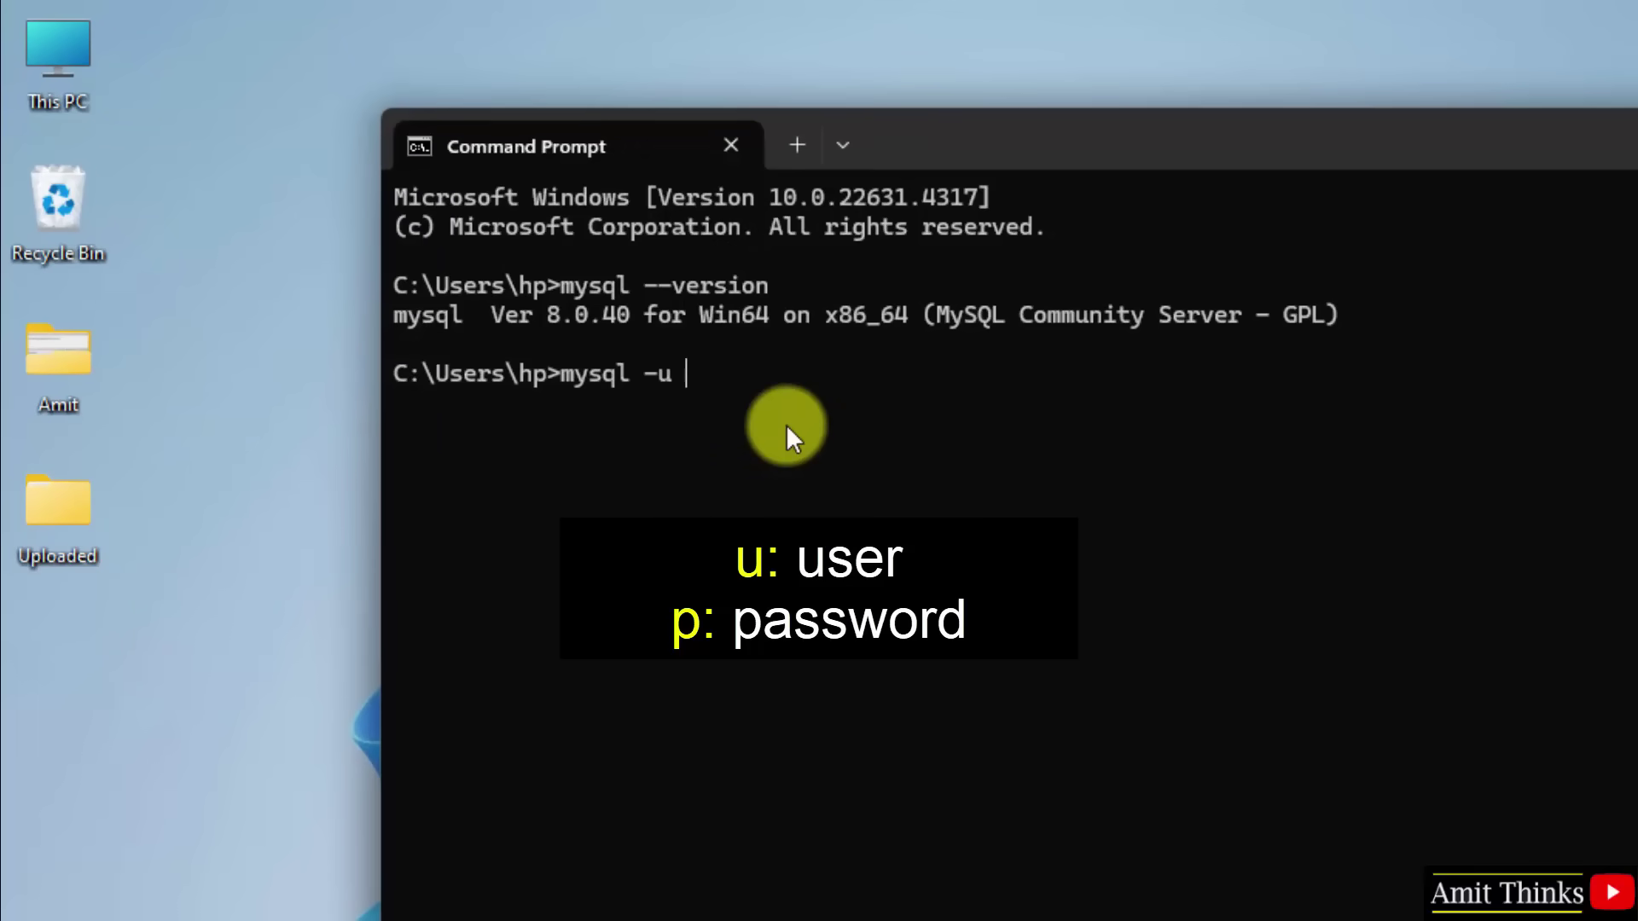
pyautogui.write(' root -p')
pyautogui.press('Return')
pyautogui.write('*')
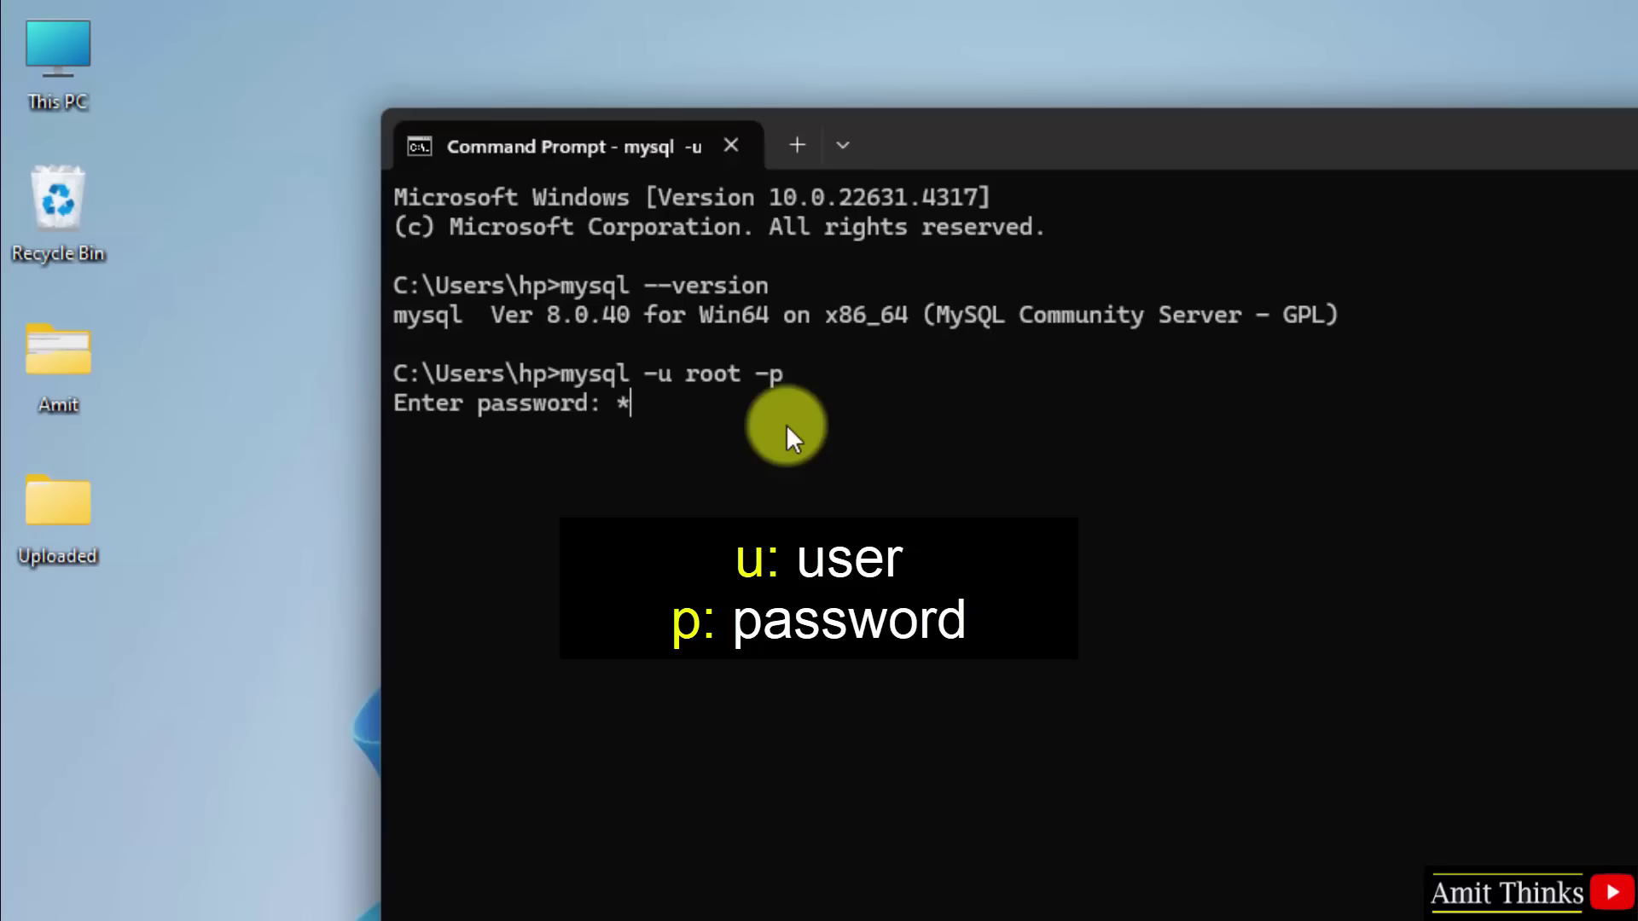
pyautogui.write('*********')
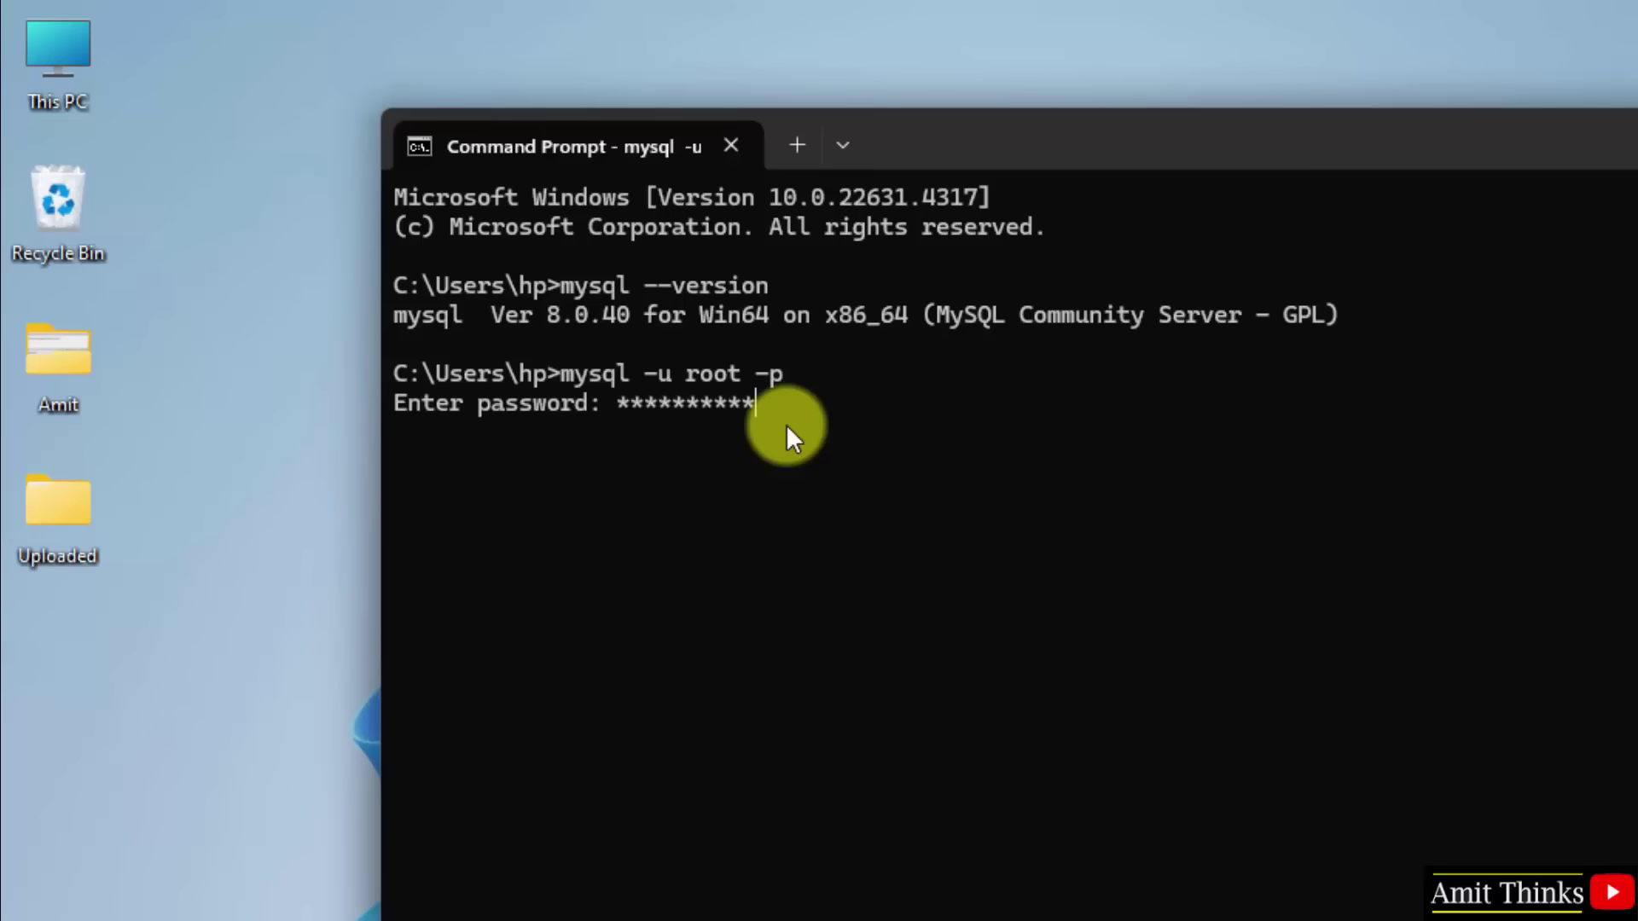
pyautogui.press('Return')
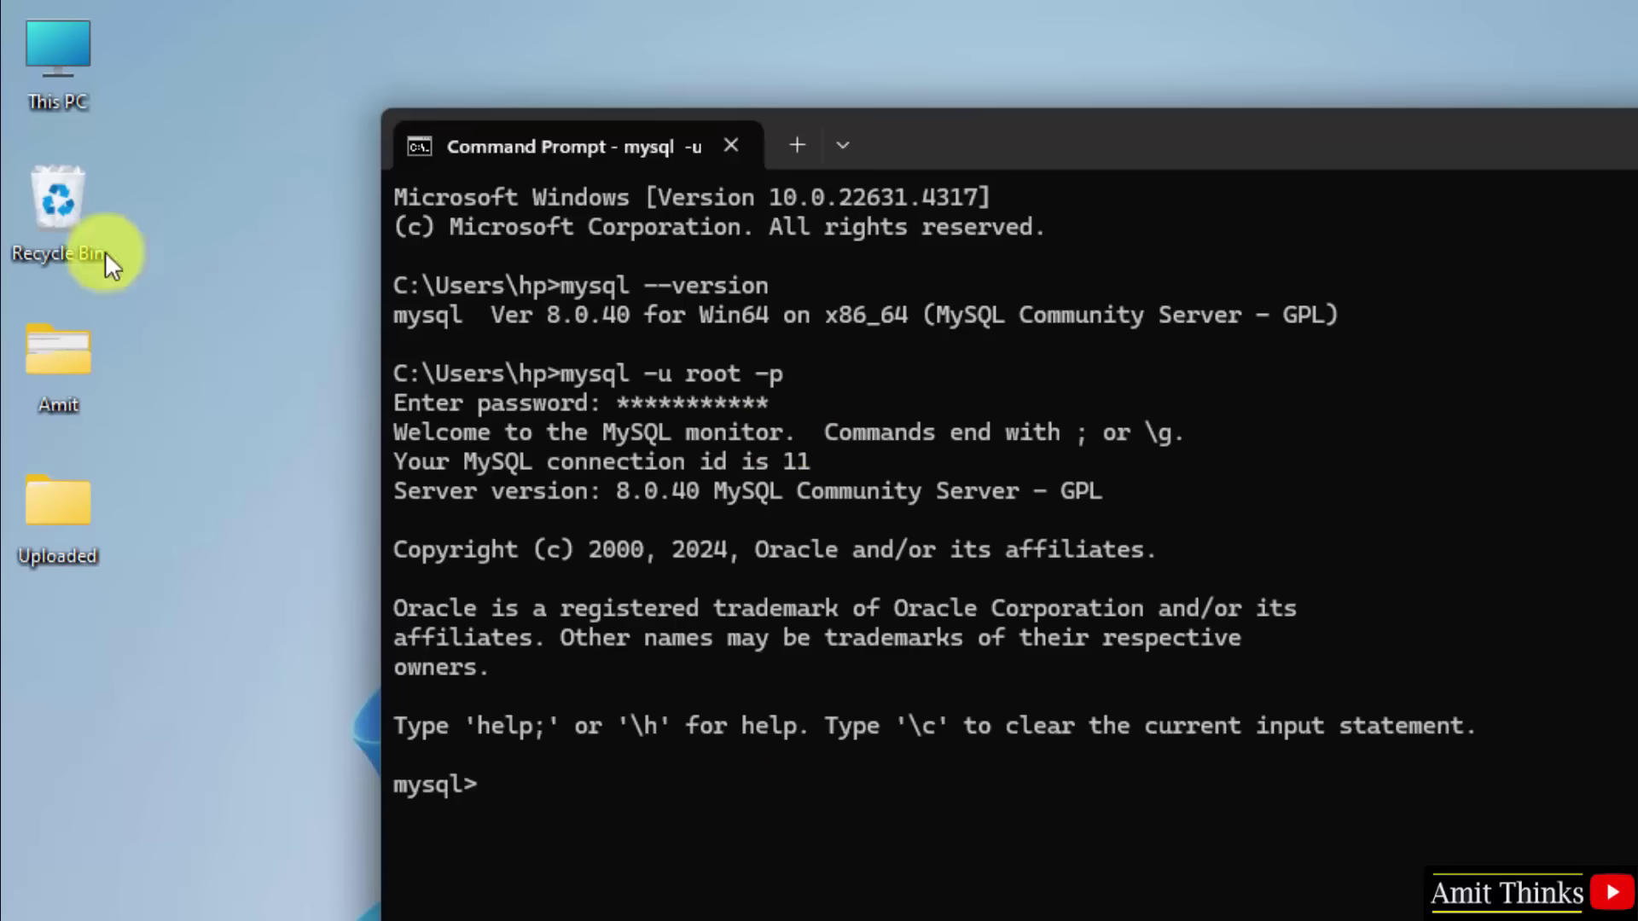
pyautogui.moveTo(1041, 153); pyautogui.dragTo(1054, 109)
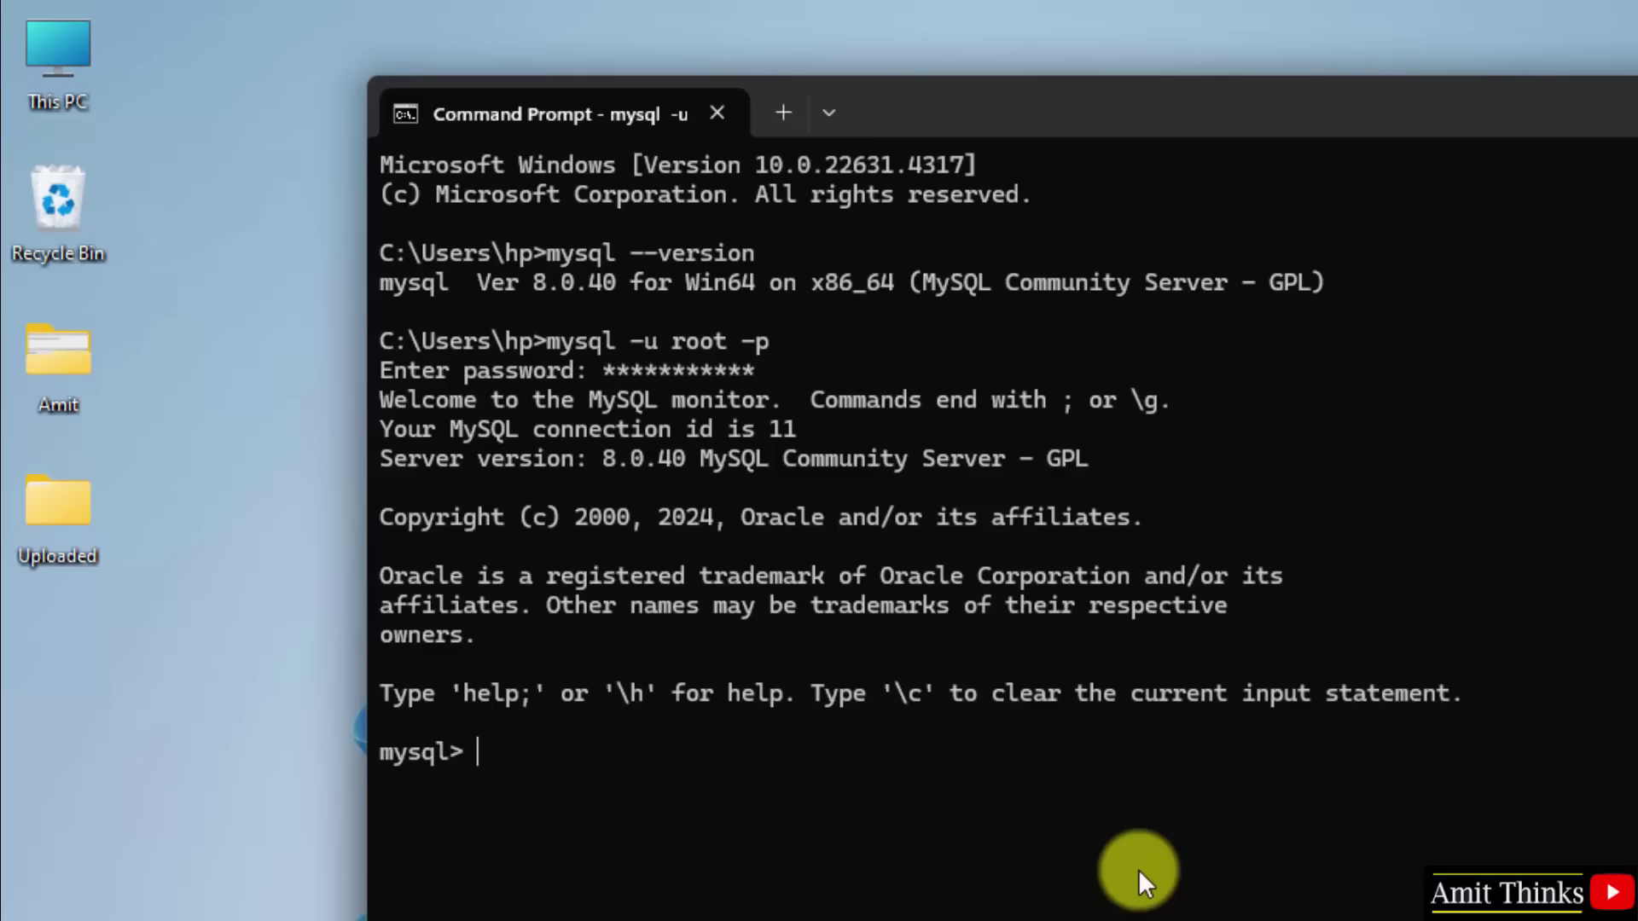
# Step: Run show databases; to list the four existing system databases
pyautogui.write('show databases;')
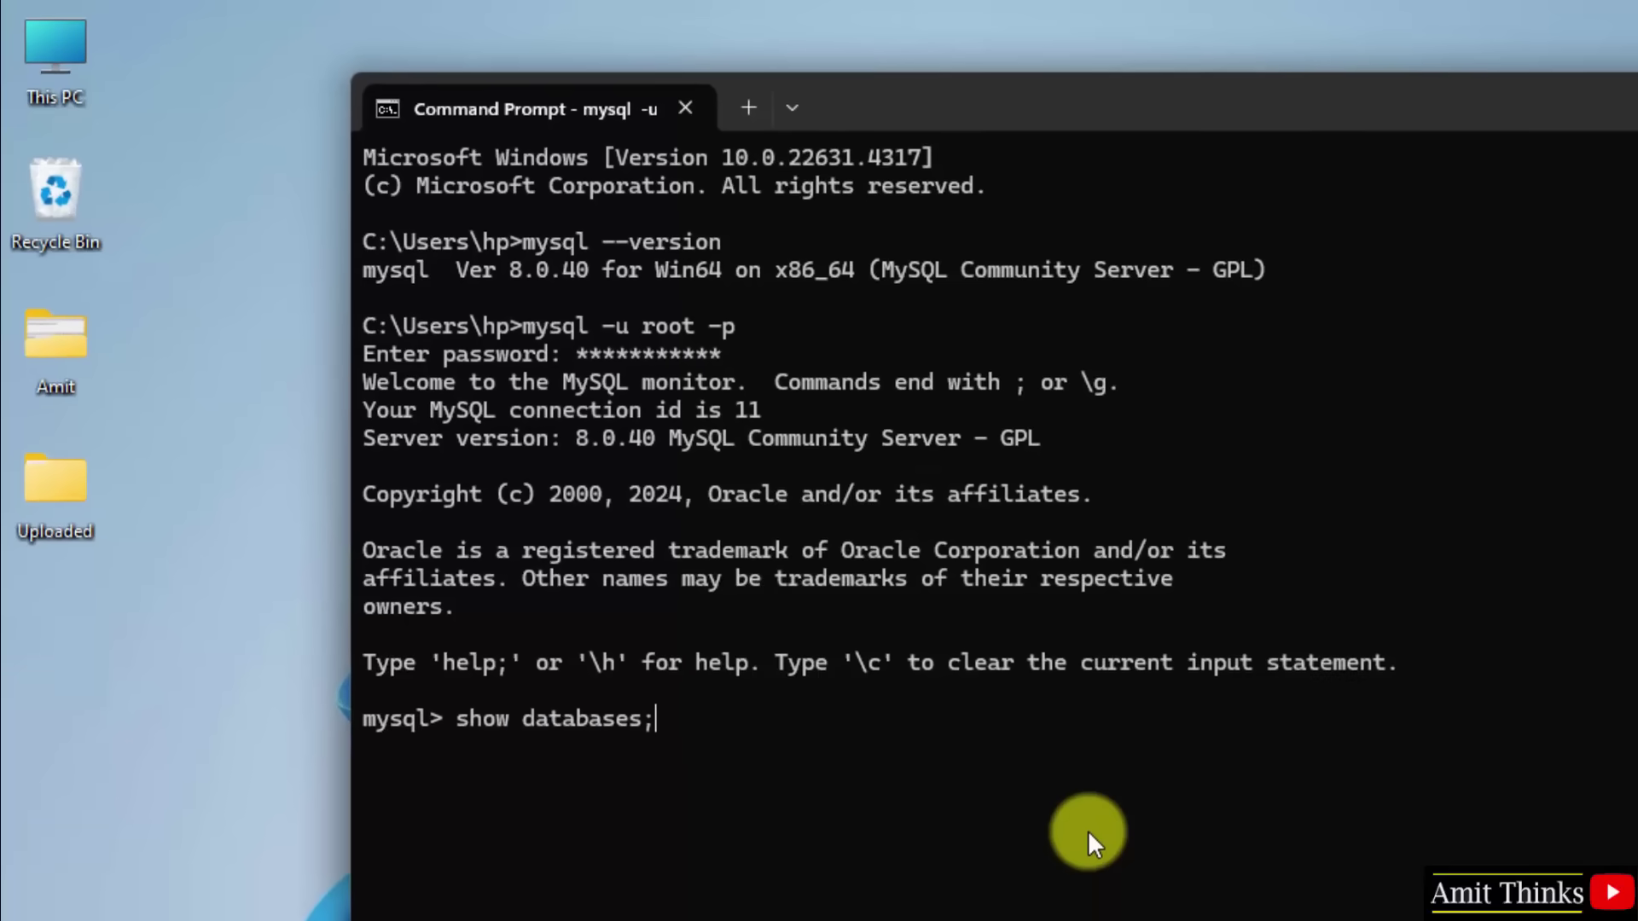
pyautogui.press('Return')
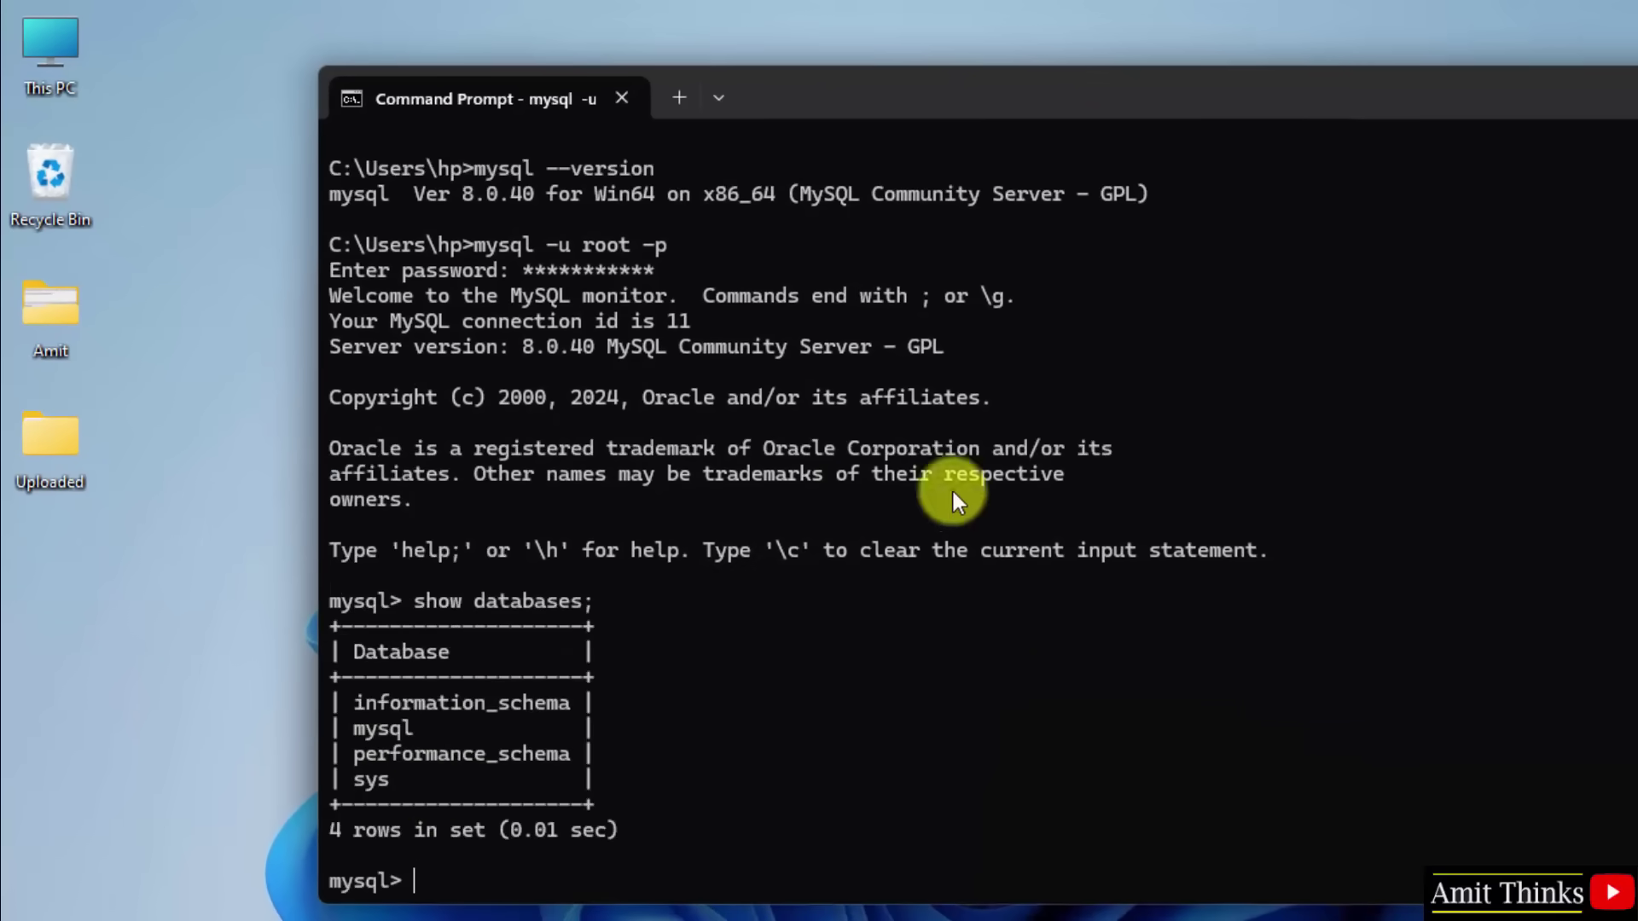
pyautogui.moveTo(1008, 900); pyautogui.dragTo(1014, 758)
# Step: Create database amitdb, confirm it appears in the listing, then open Workbench's Local instance MySQL80 editor
pyautogui.write('cr')
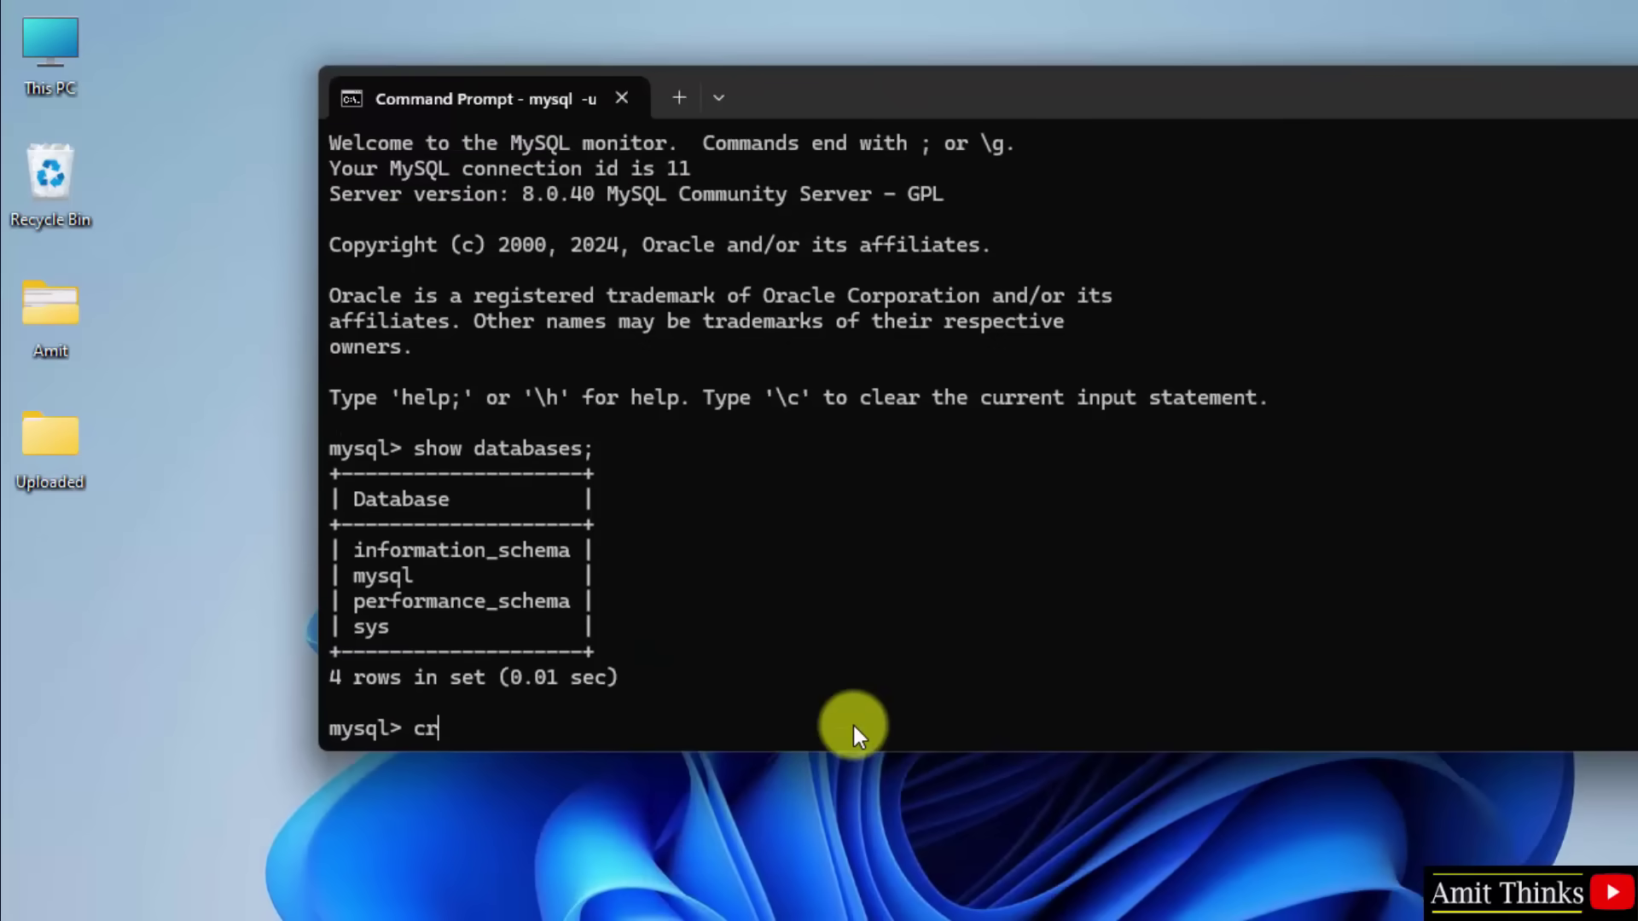
pyautogui.write('eate datba')
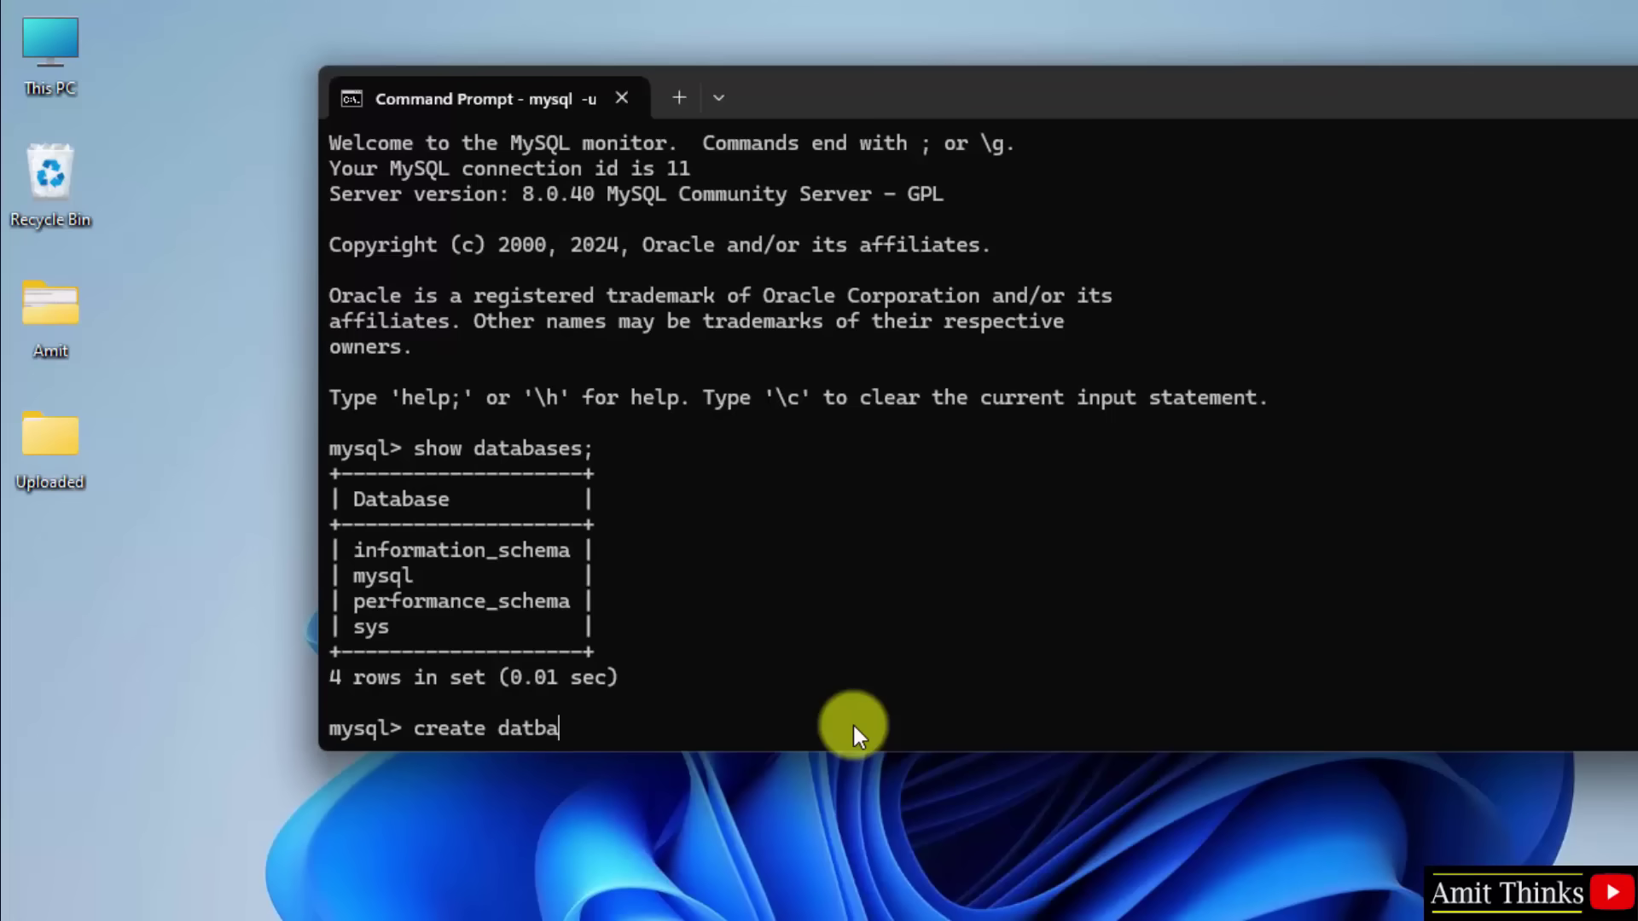
pyautogui.press('BackSpace')
pyautogui.press('BackSpace')
pyautogui.write('abase amitdb')
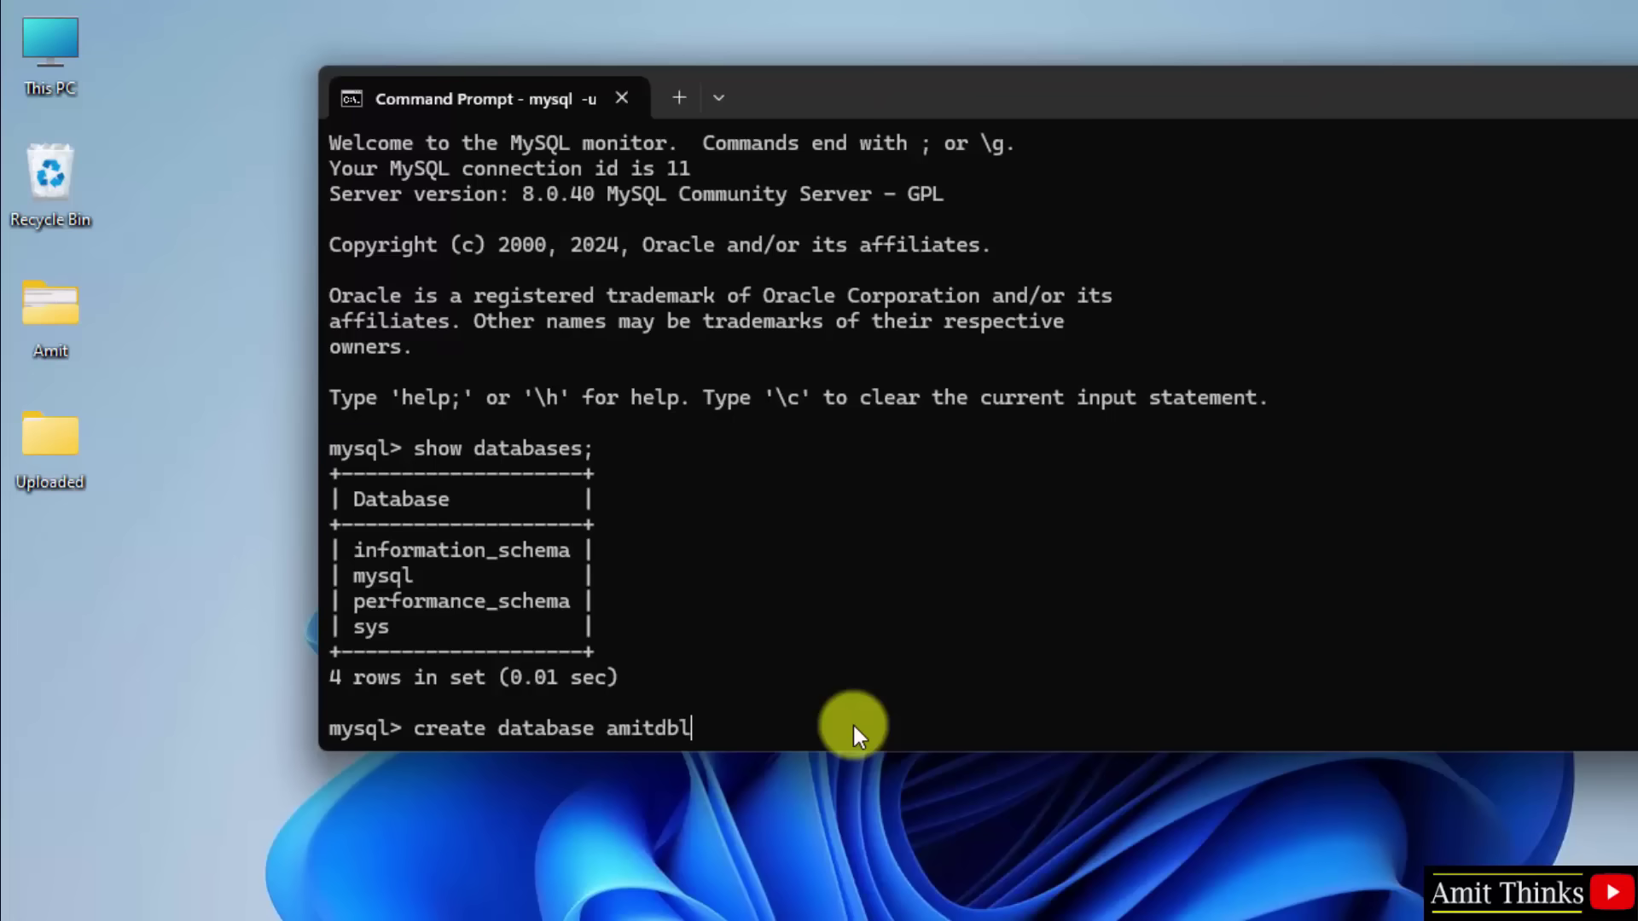
pyautogui.write(';')
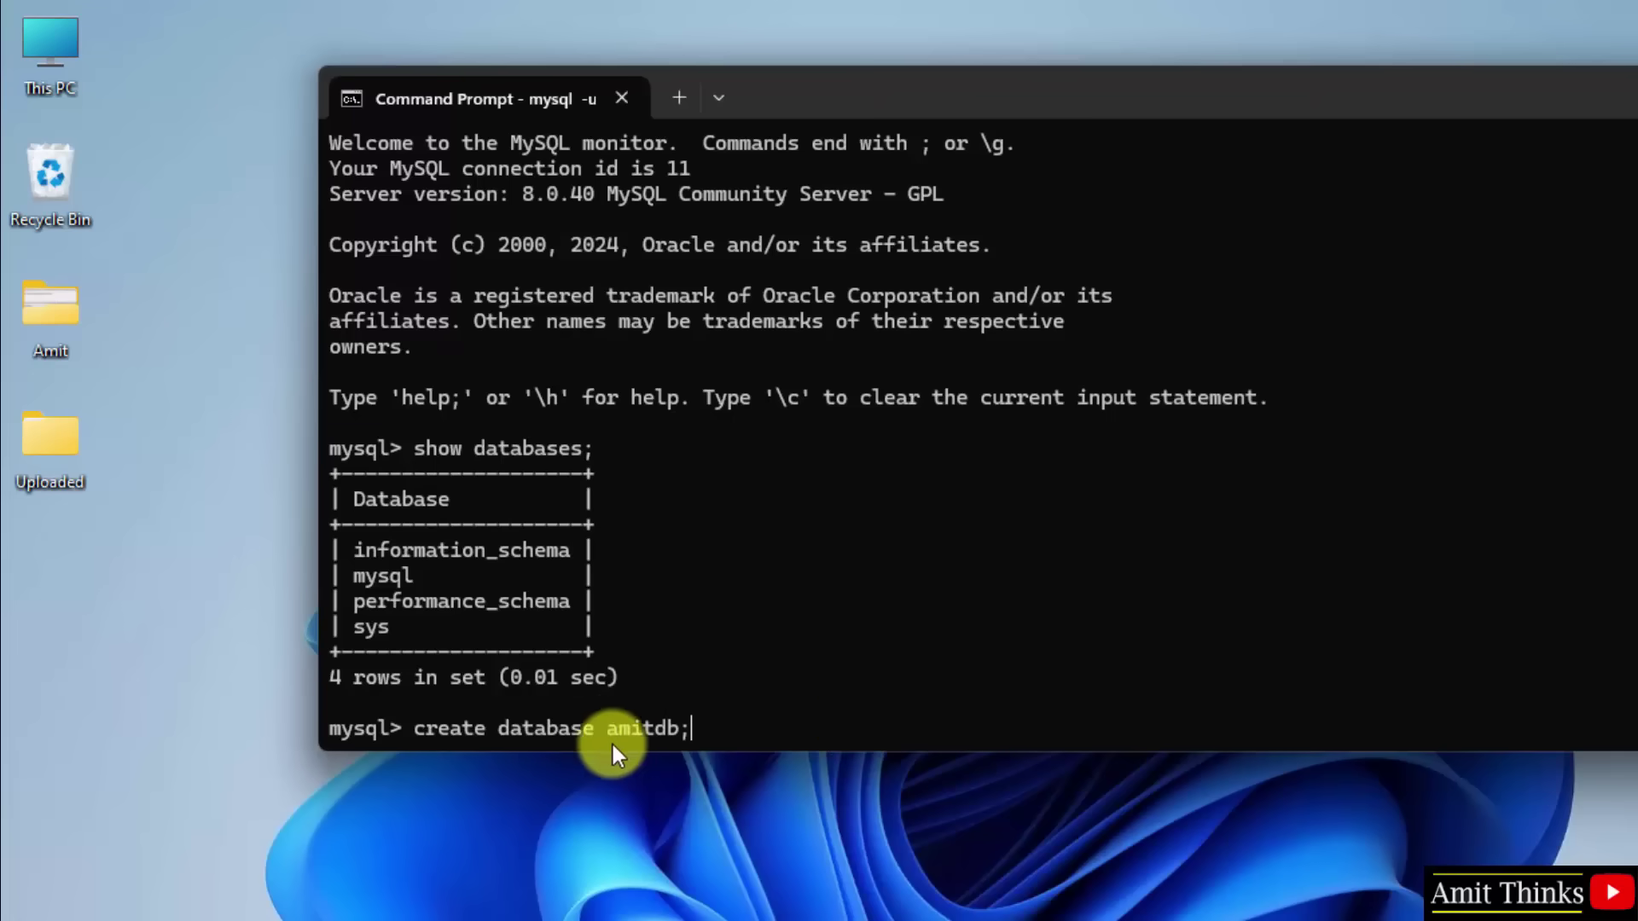
pyautogui.press('Return')
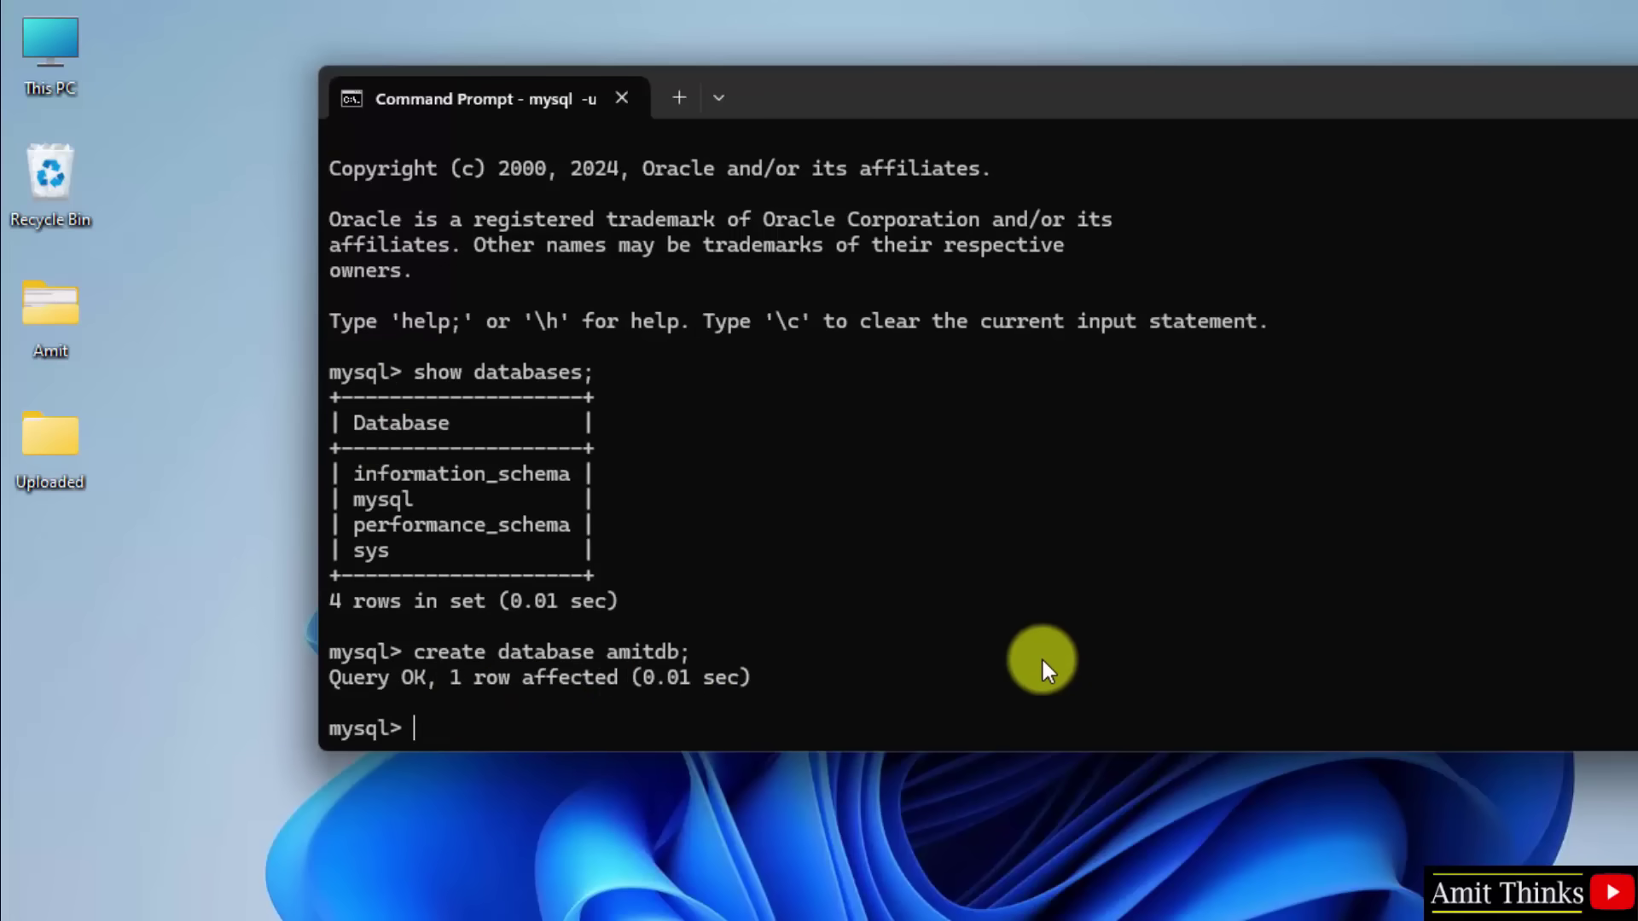
pyautogui.write('show databases;')
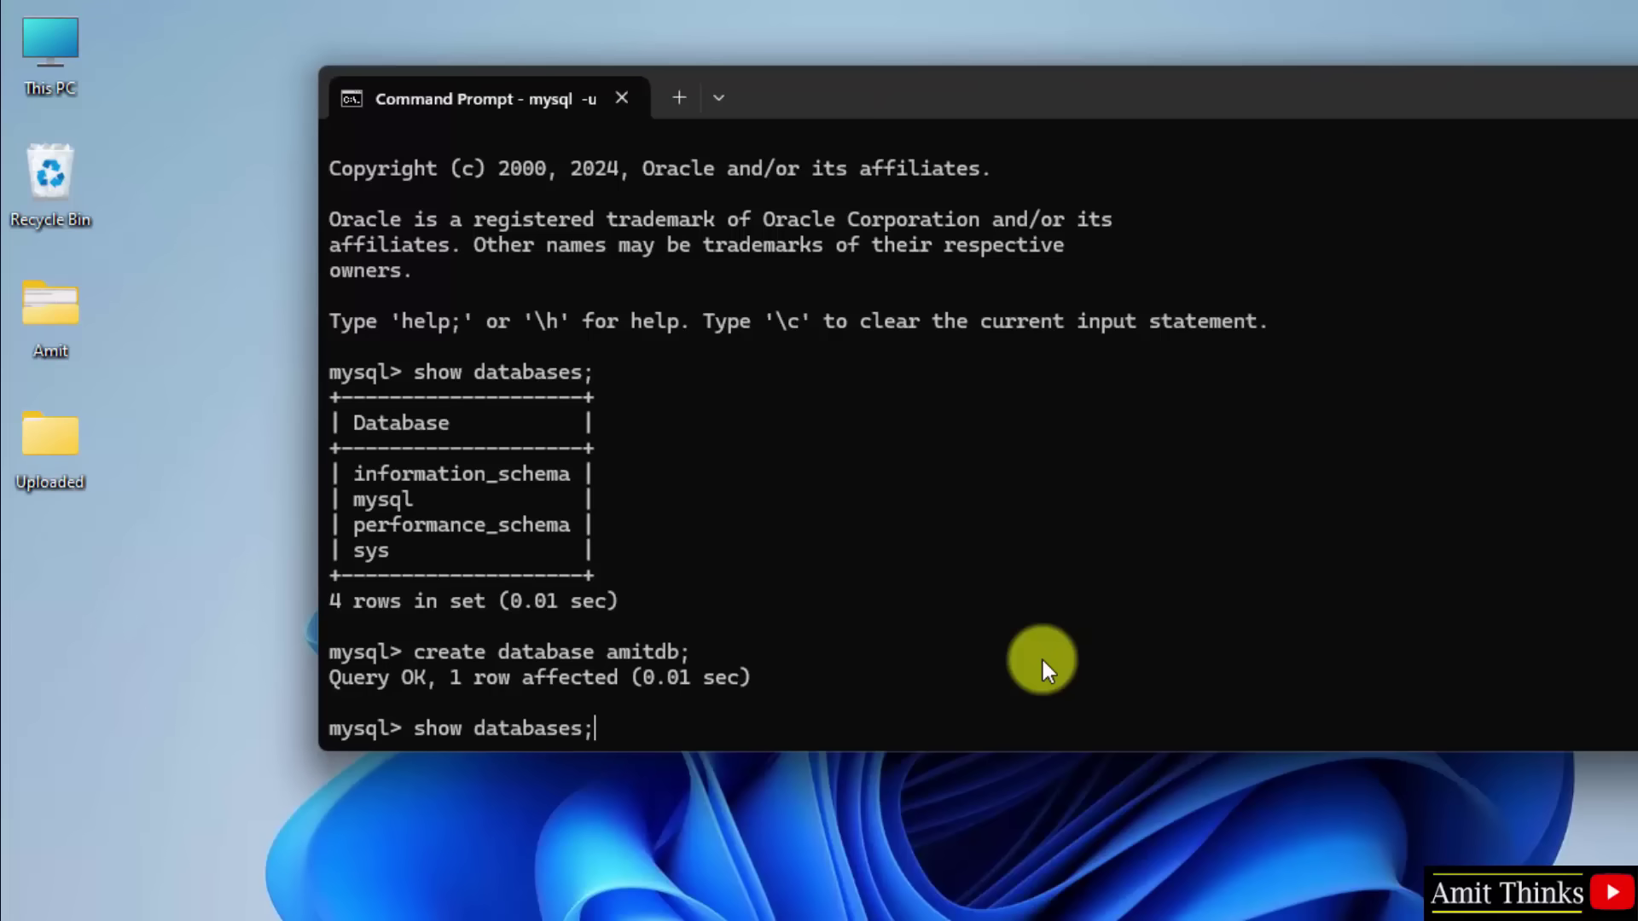
pyautogui.press('Return')
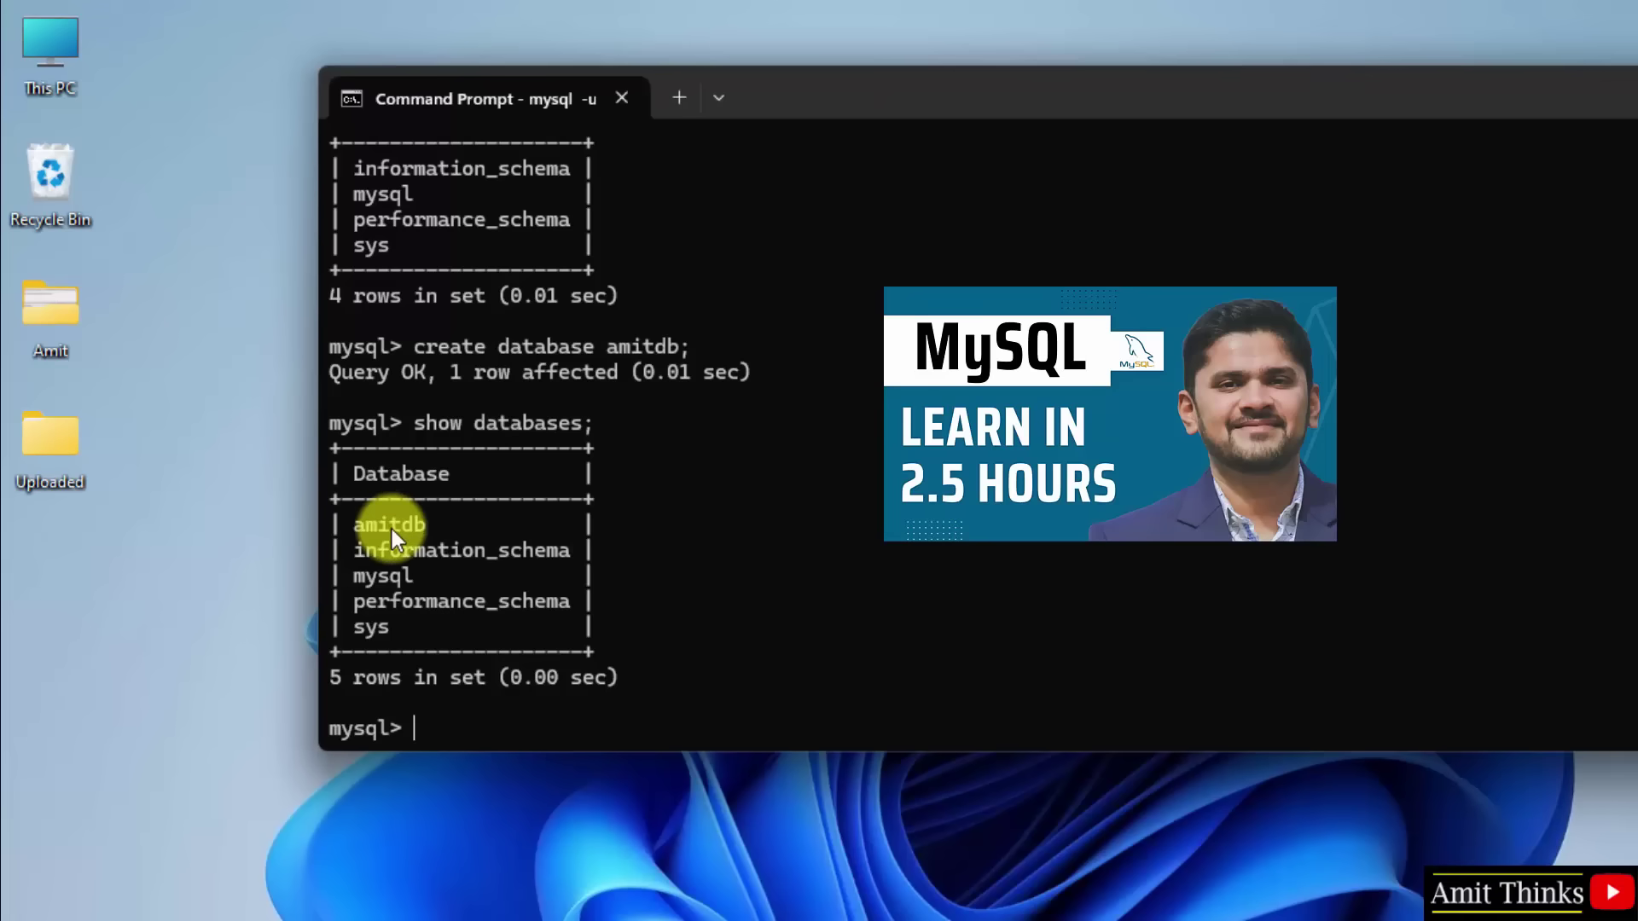
pyautogui.click(1211, 920)
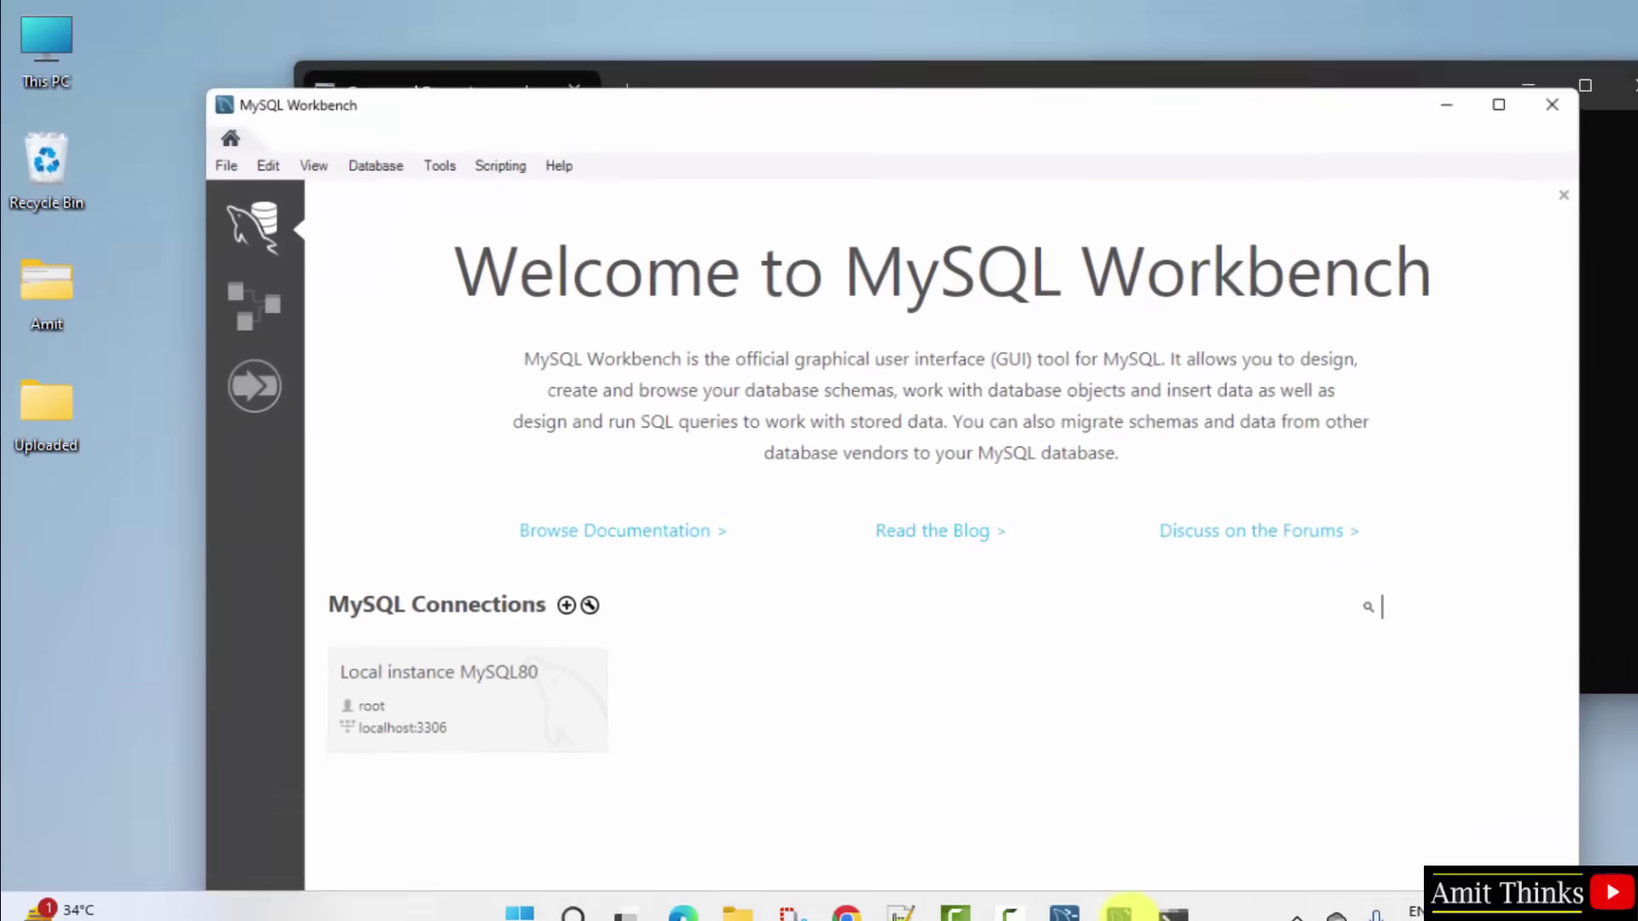
pyautogui.click(494, 695)
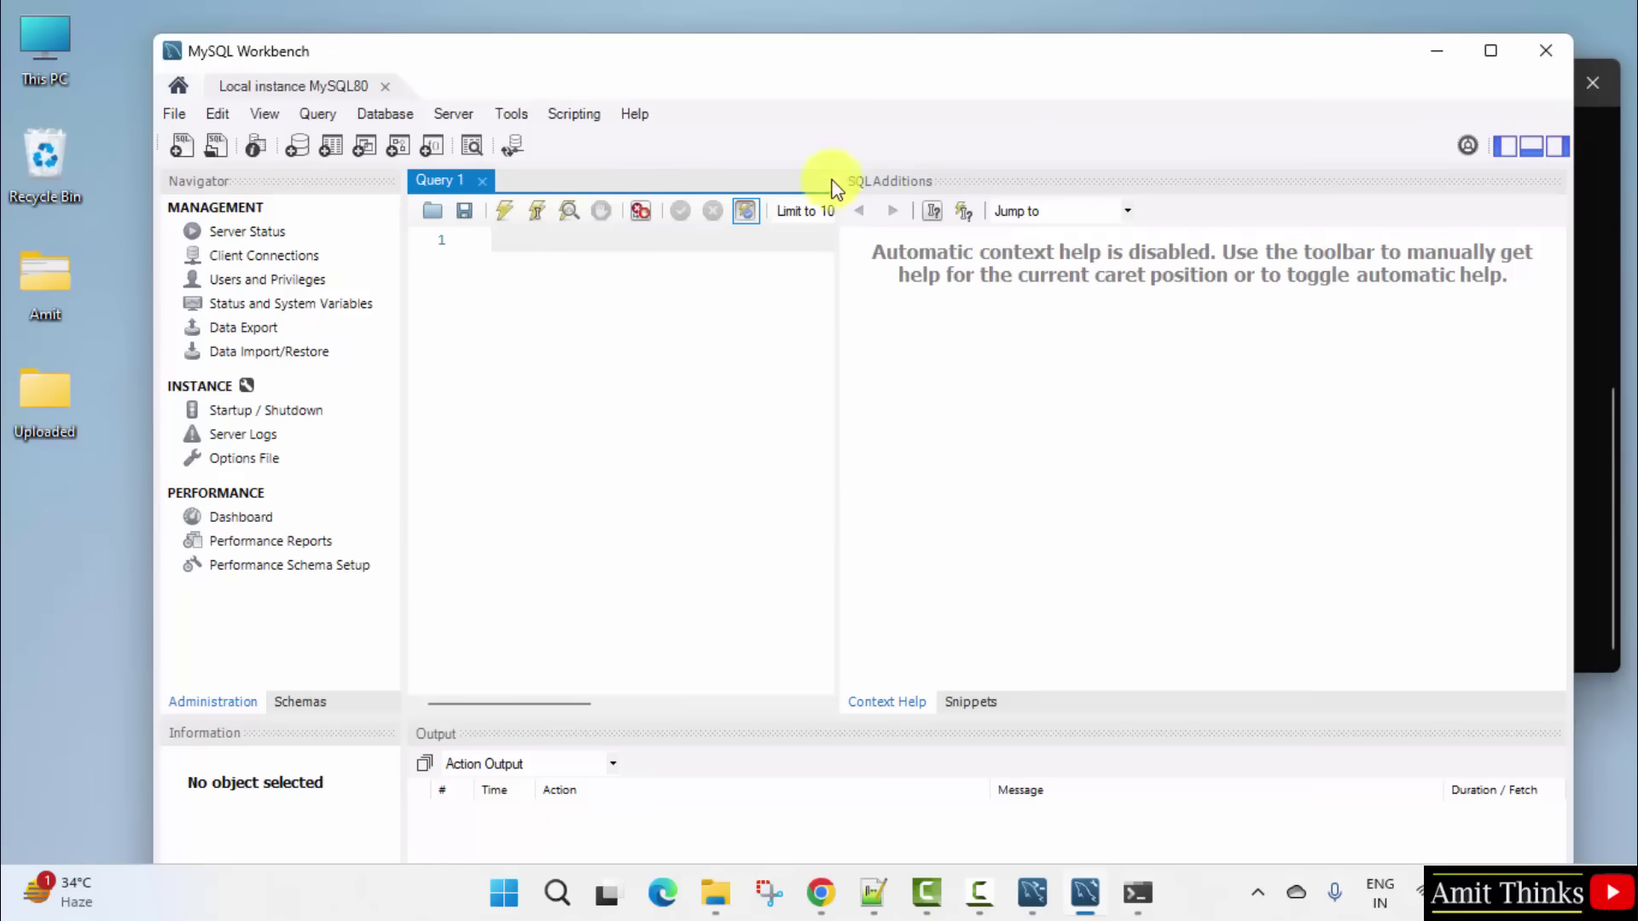
# Step: Check the mysql console briefly, then return to Workbench's empty Query 1 tab for Local instance MySQL80
pyautogui.moveTo(870, 77); pyautogui.dragTo(852, 44)
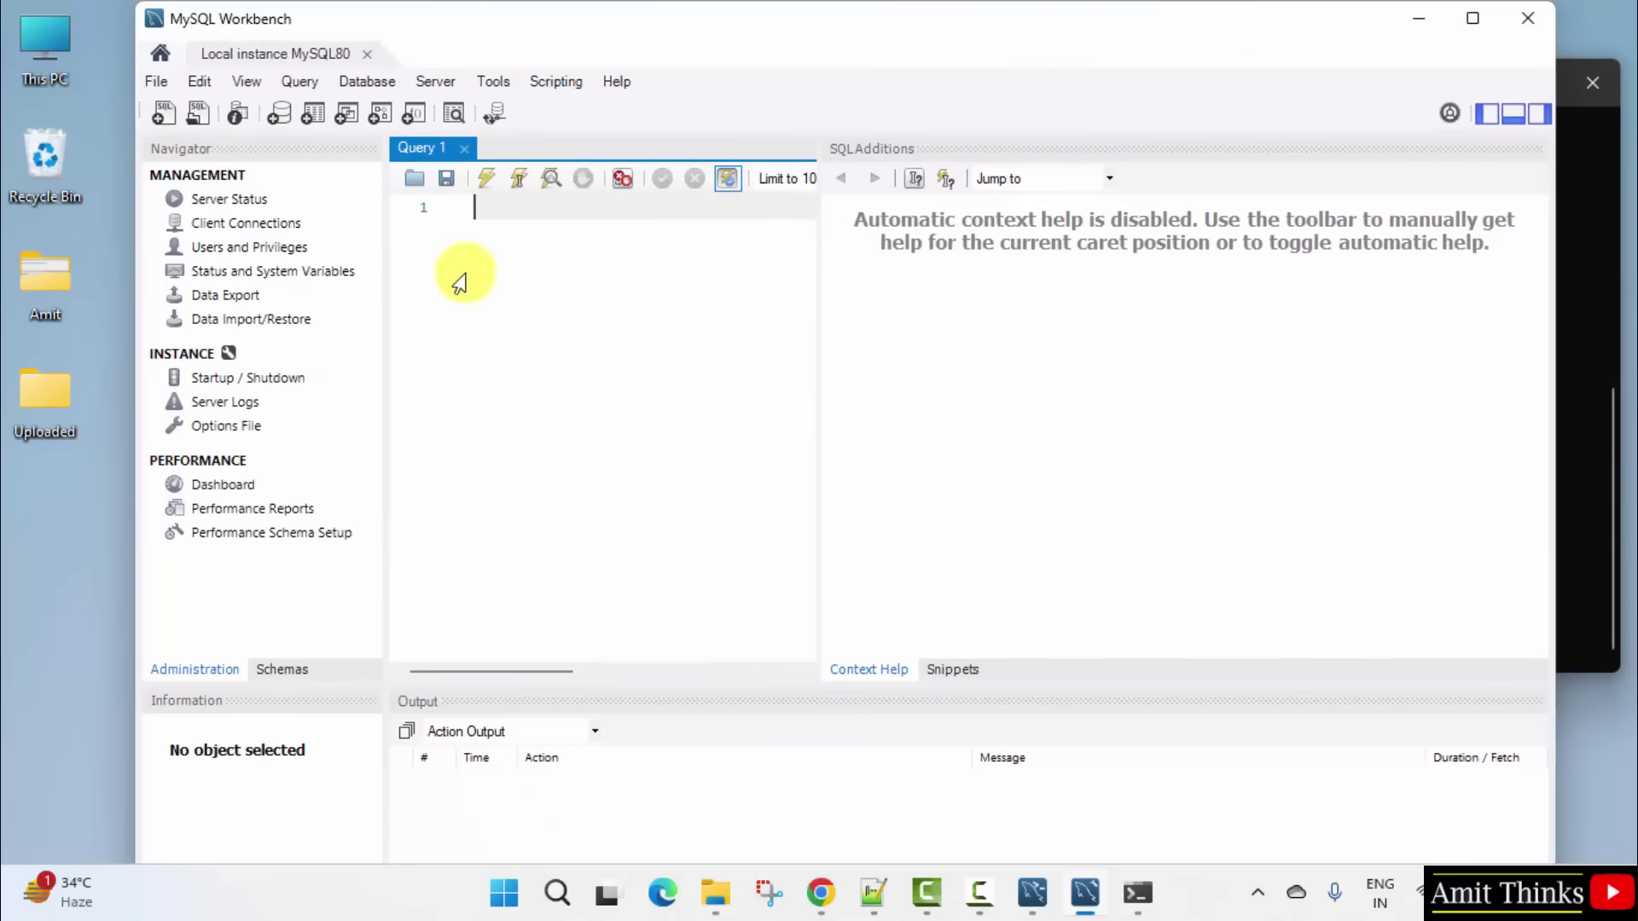
pyautogui.click(1138, 892)
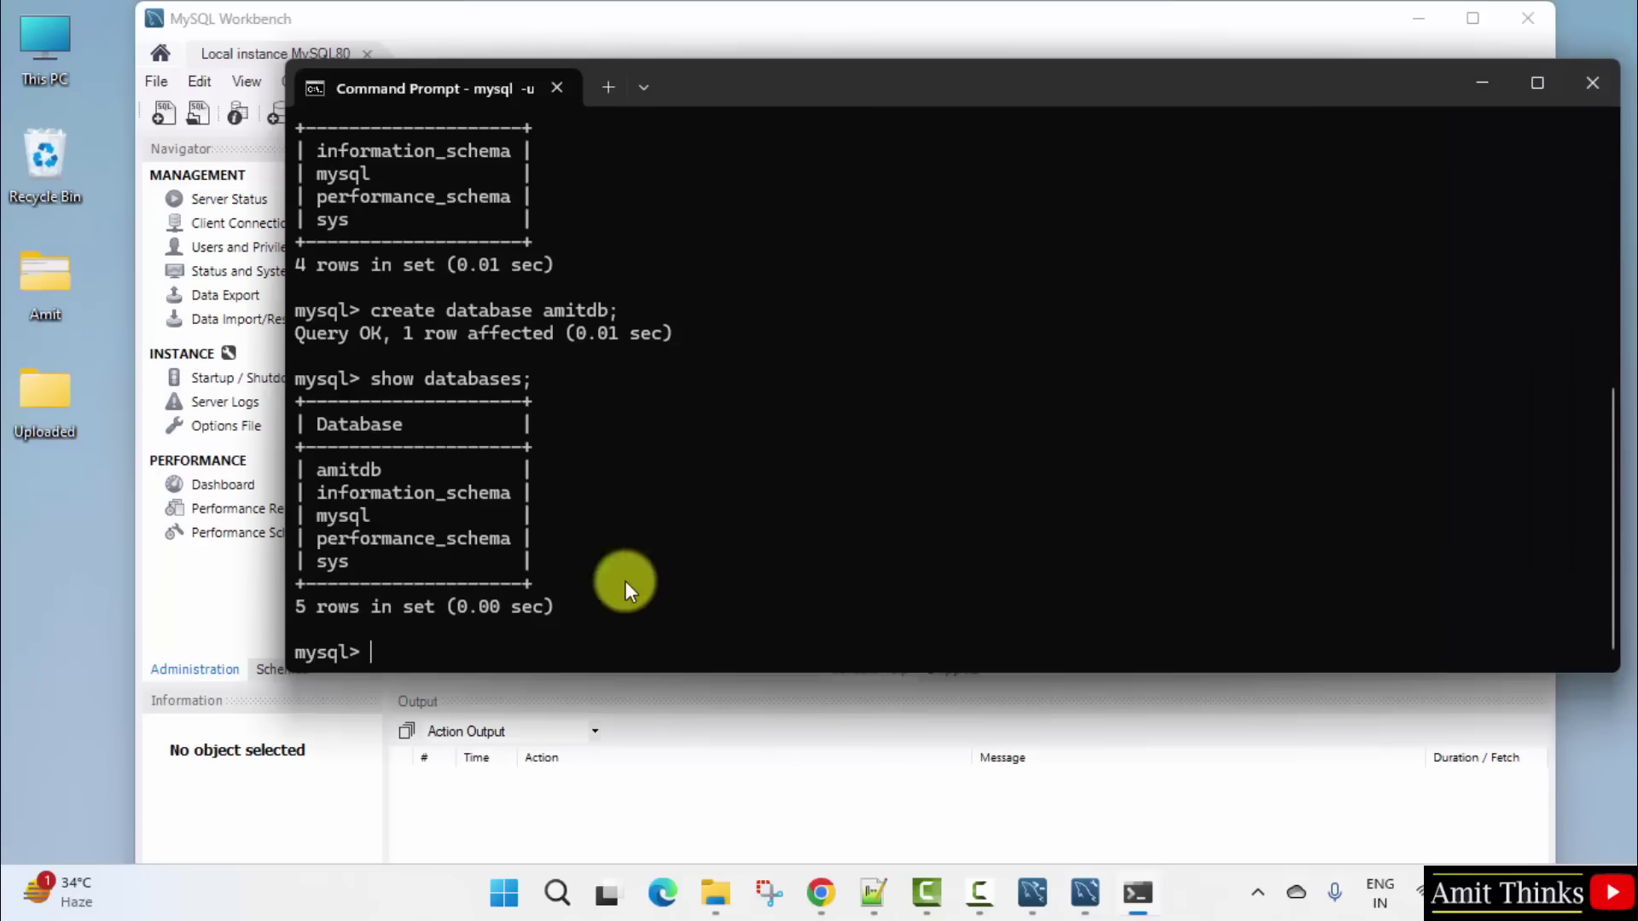
pyautogui.click(175, 602)
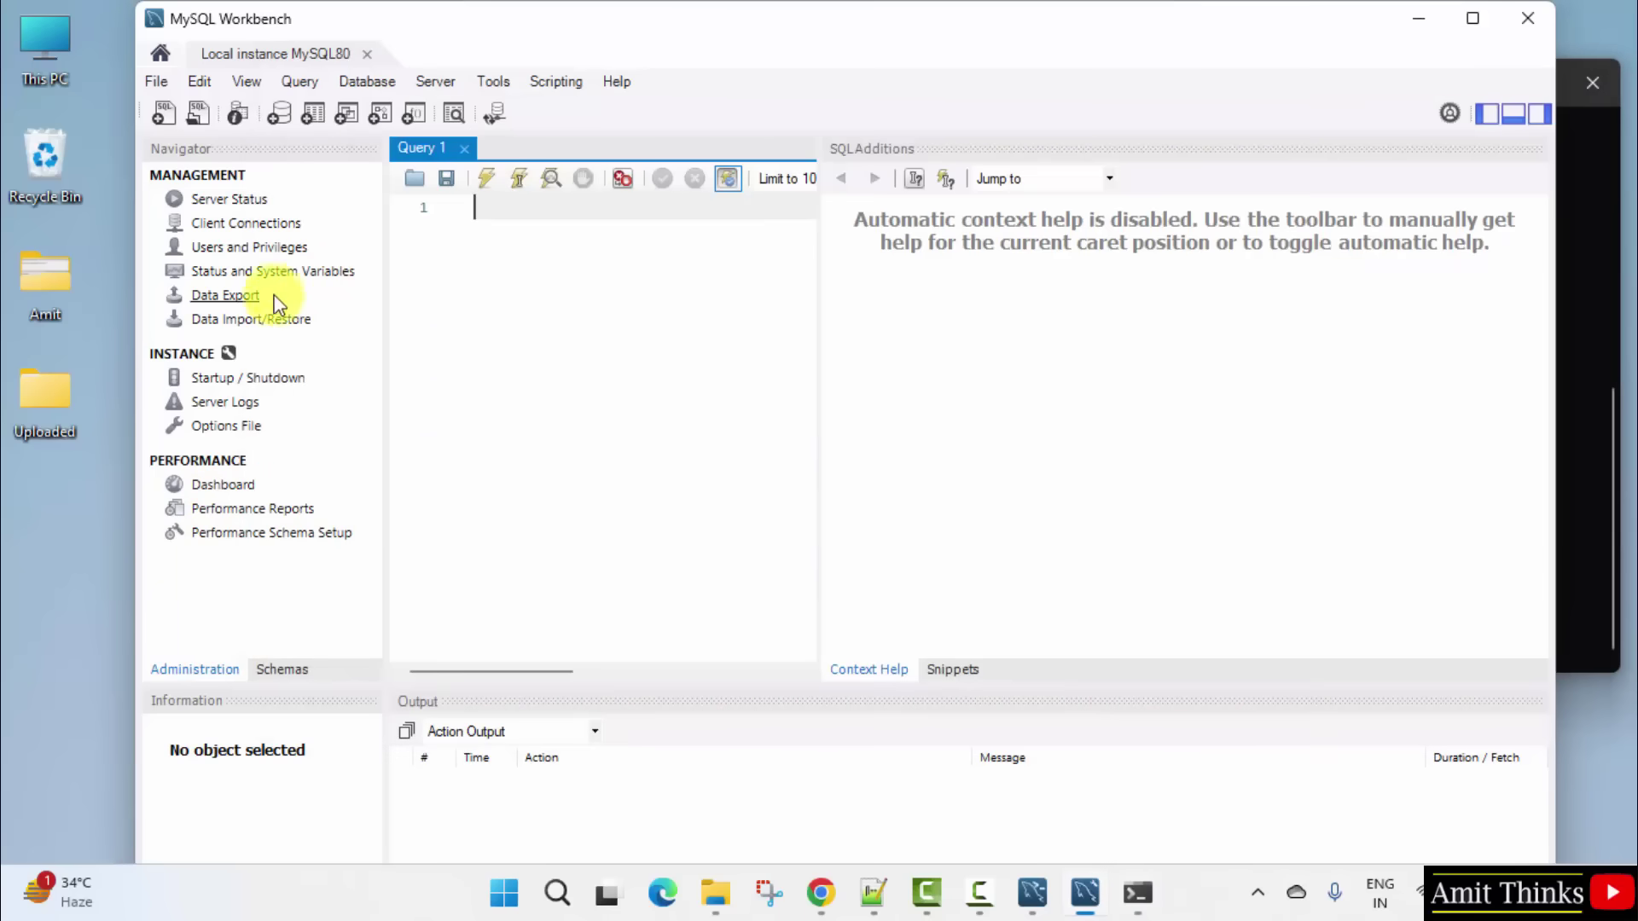